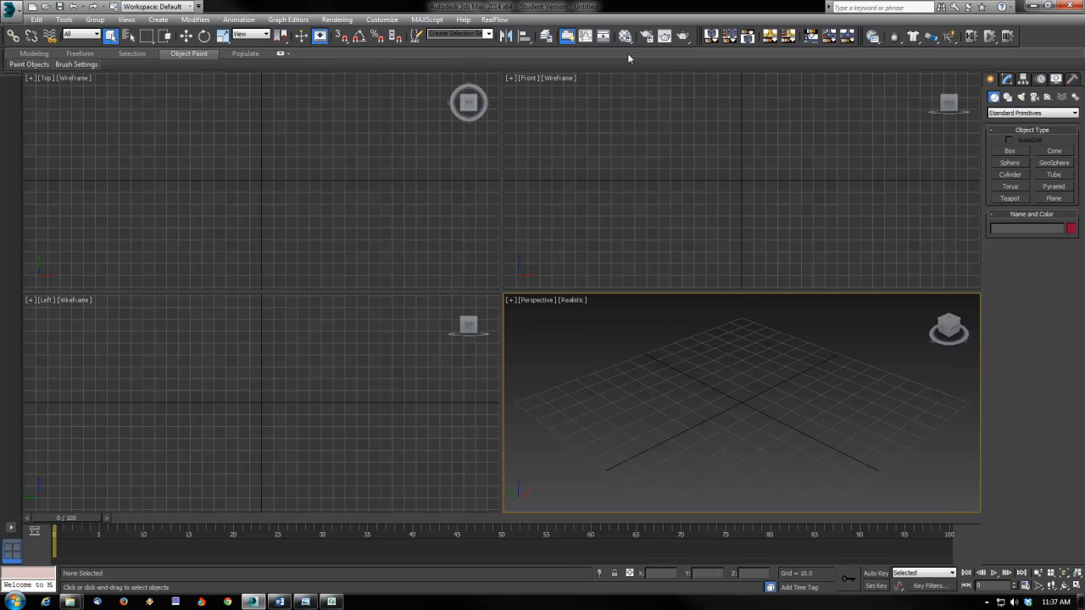
Load the saved clint1 render preset with its settings categories in the render setup.
click(859, 466)
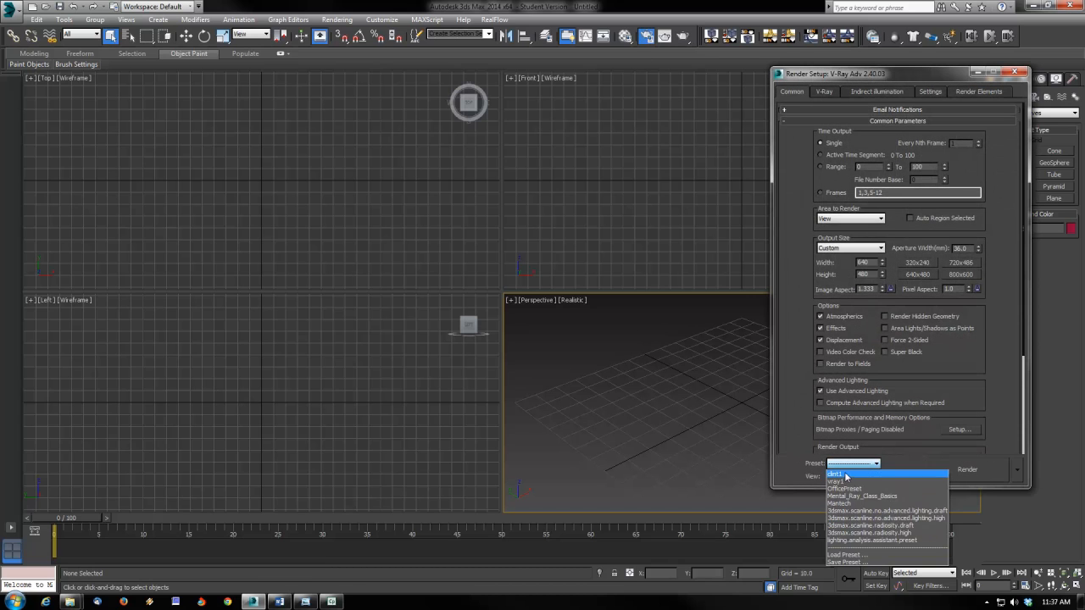
click(846, 474)
click(626, 318)
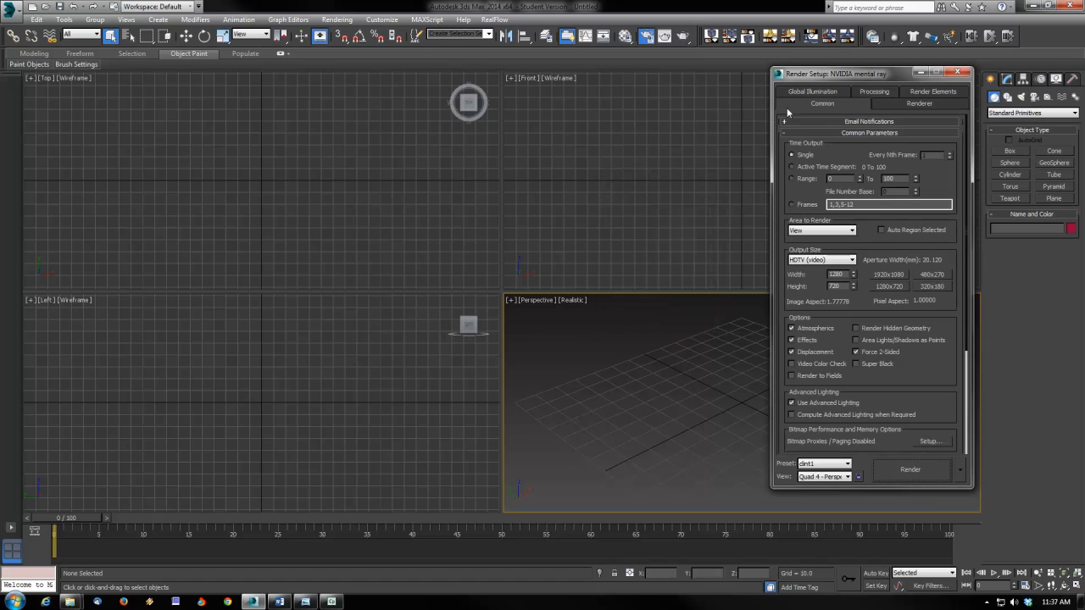
Review the preset's Global Illumination, Common and Renderer settings, and close the render setup.
click(805, 92)
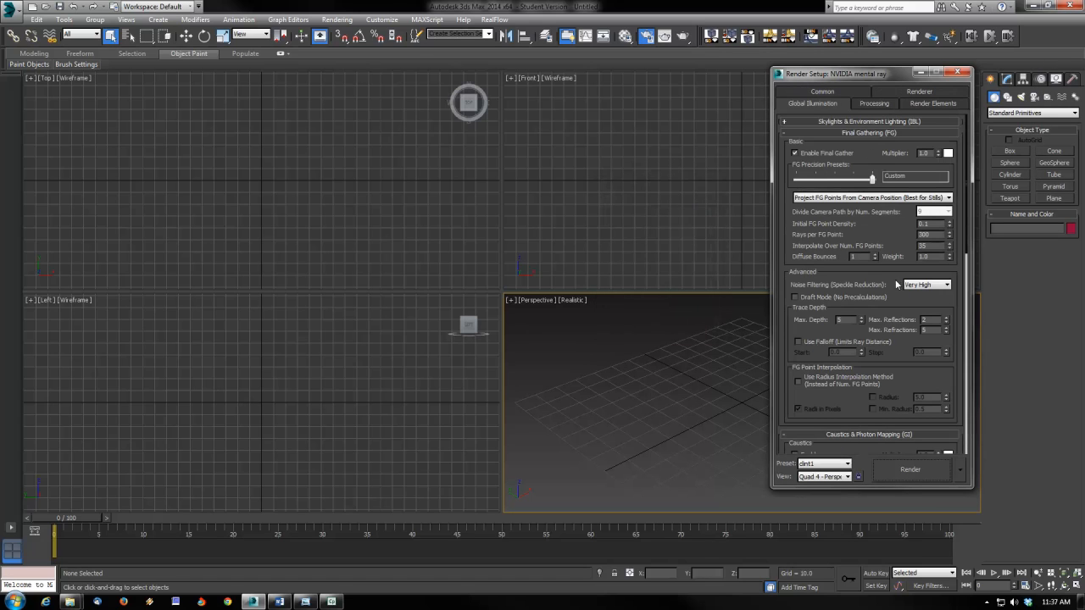
click(820, 93)
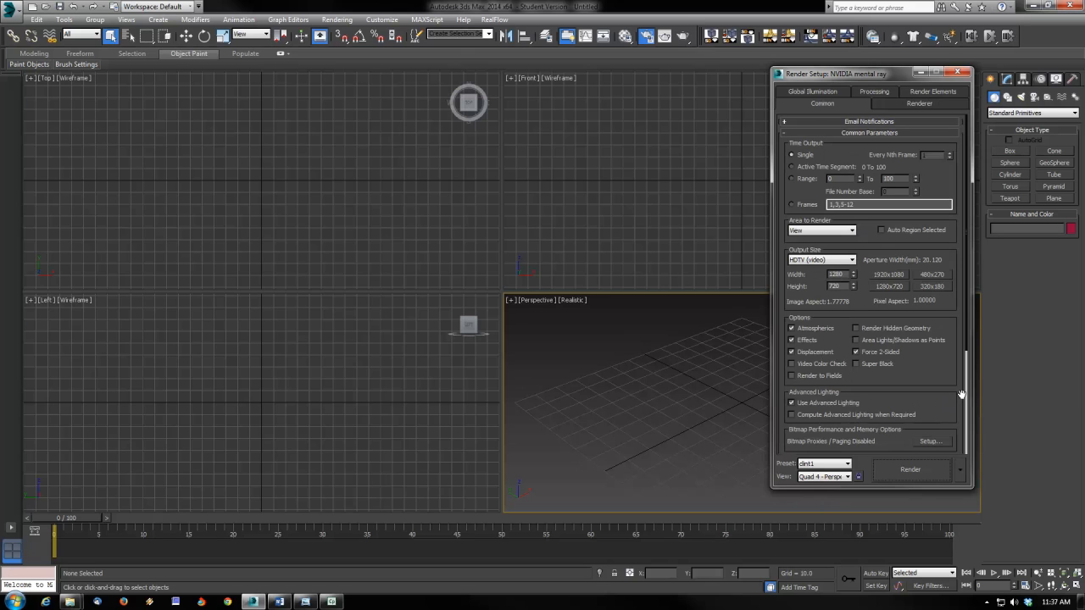
drag(960, 393, 936, 383)
click(827, 94)
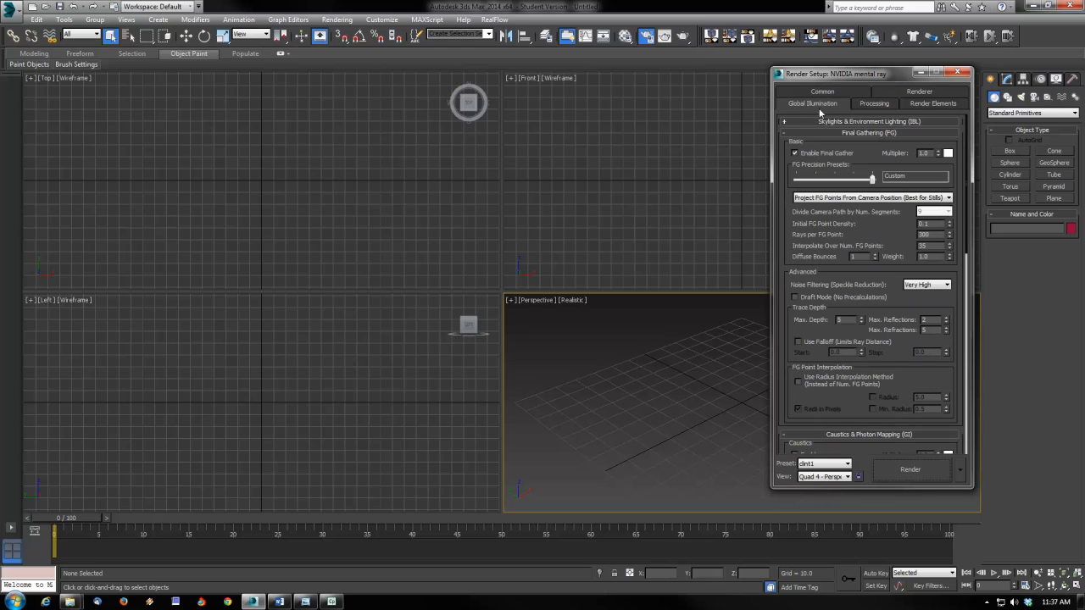
click(919, 93)
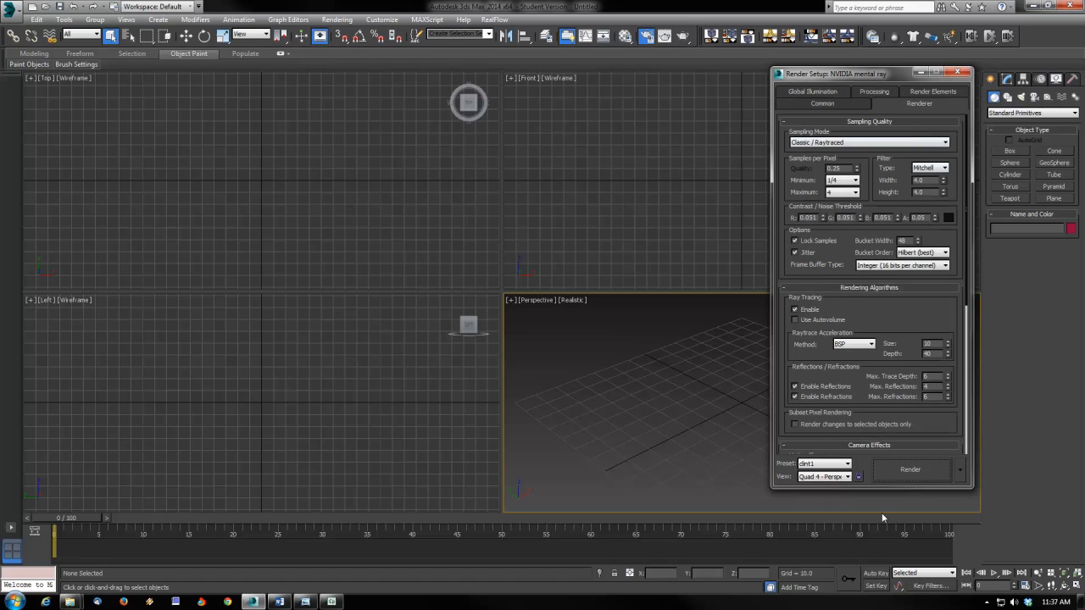
click(829, 105)
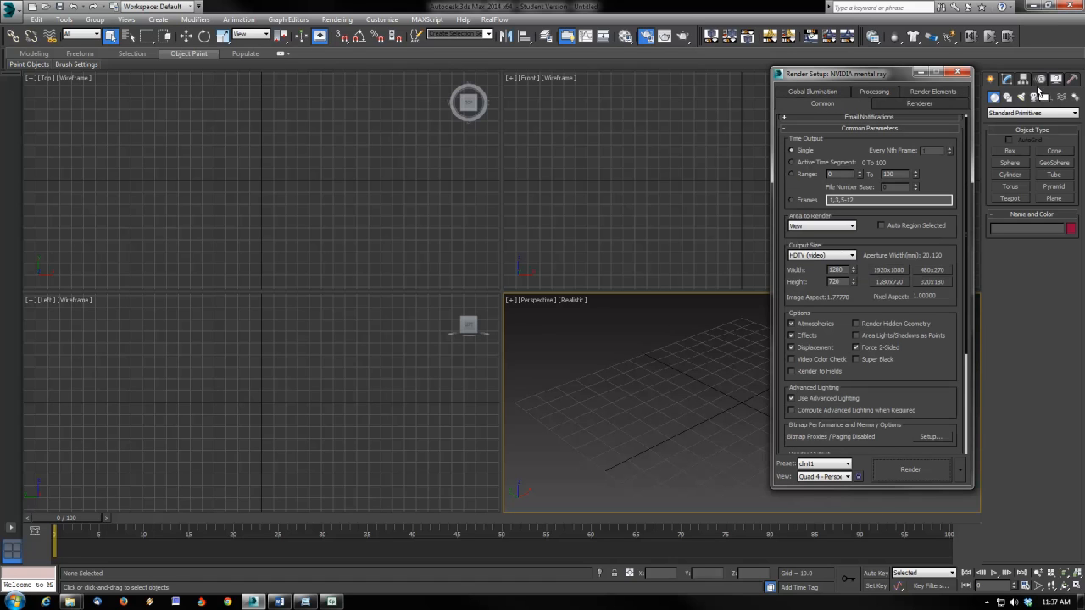
click(958, 72)
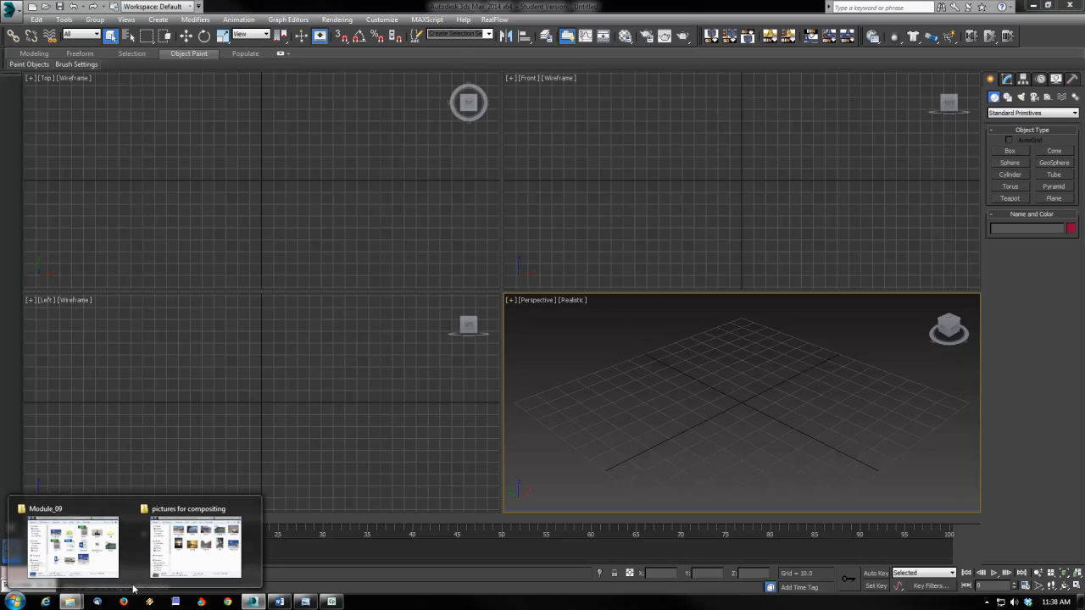
Compare the paopao and winter background images in the Module_09 folder.
click(51, 560)
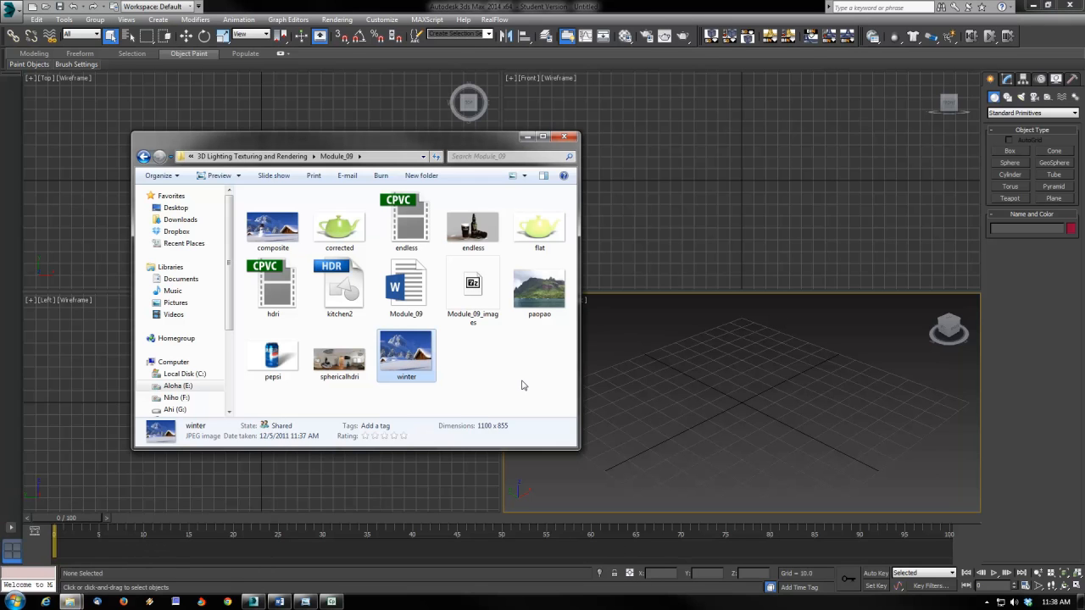
click(532, 302)
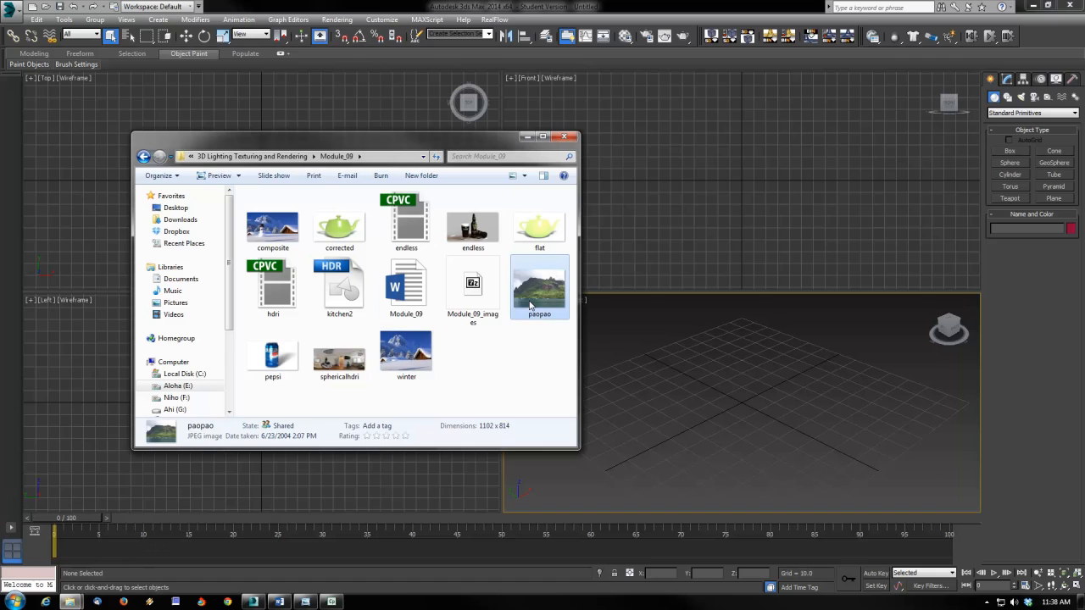
click(414, 363)
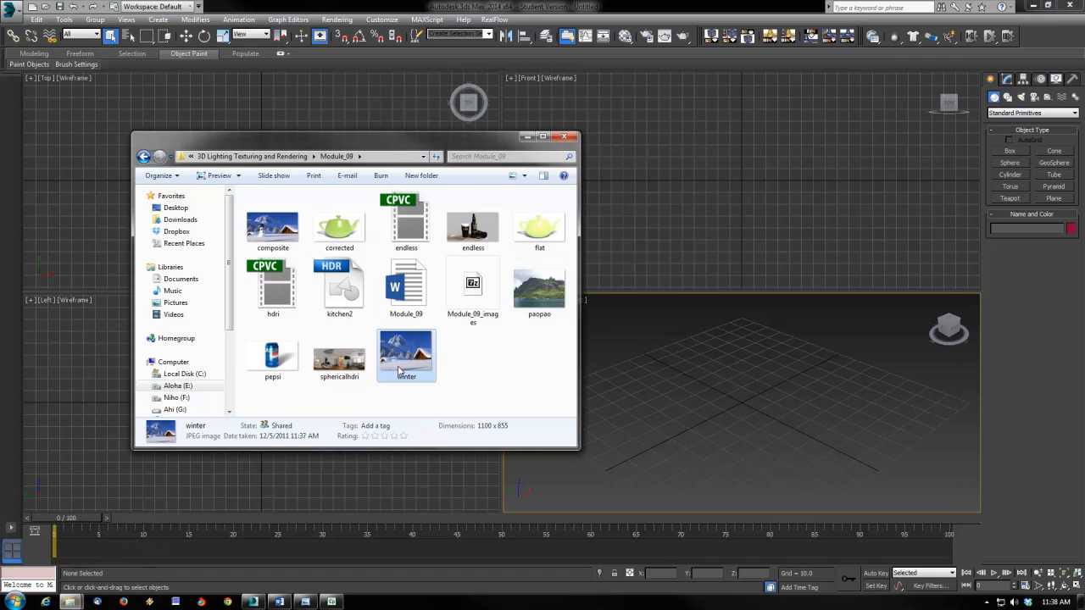
click(539, 288)
click(407, 357)
click(534, 297)
View the winter and paopao images full size one after the other, closing each of them.
double_click(413, 363)
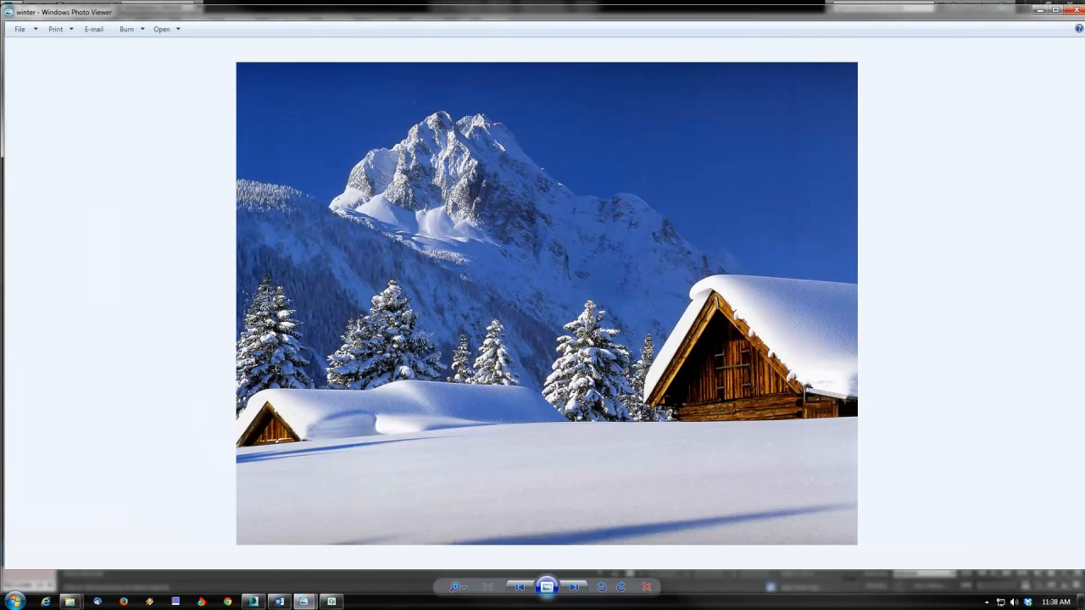
click(1078, 10)
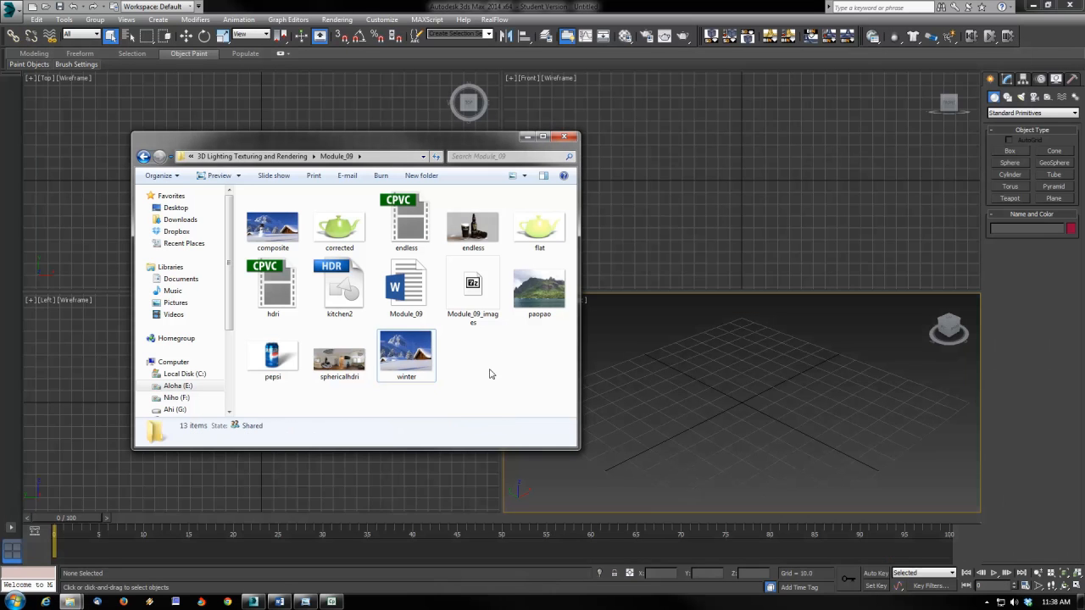
click(536, 292)
double_click(536, 292)
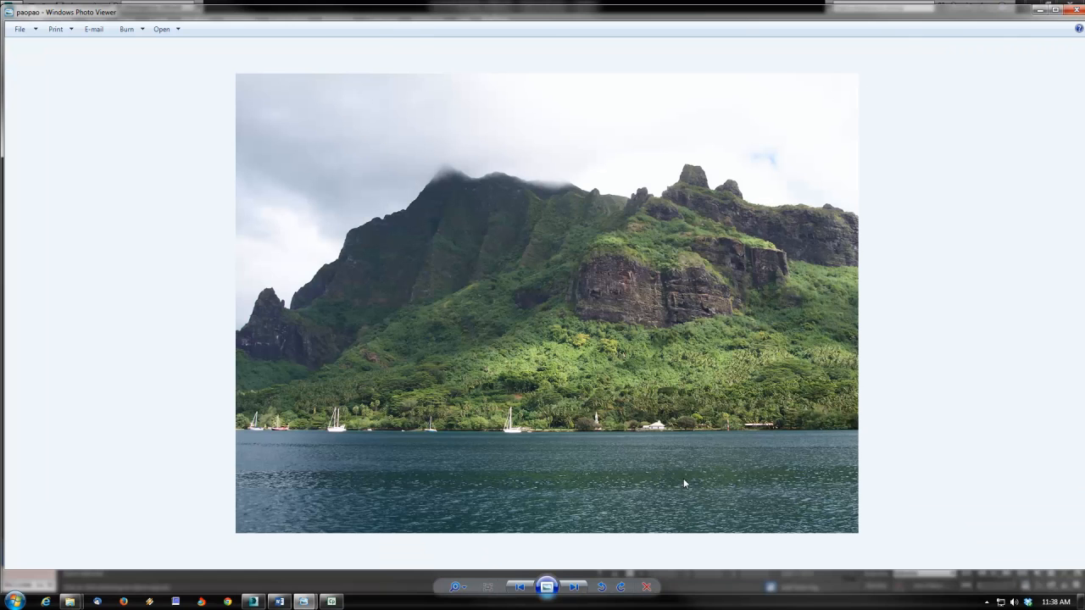
click(1075, 12)
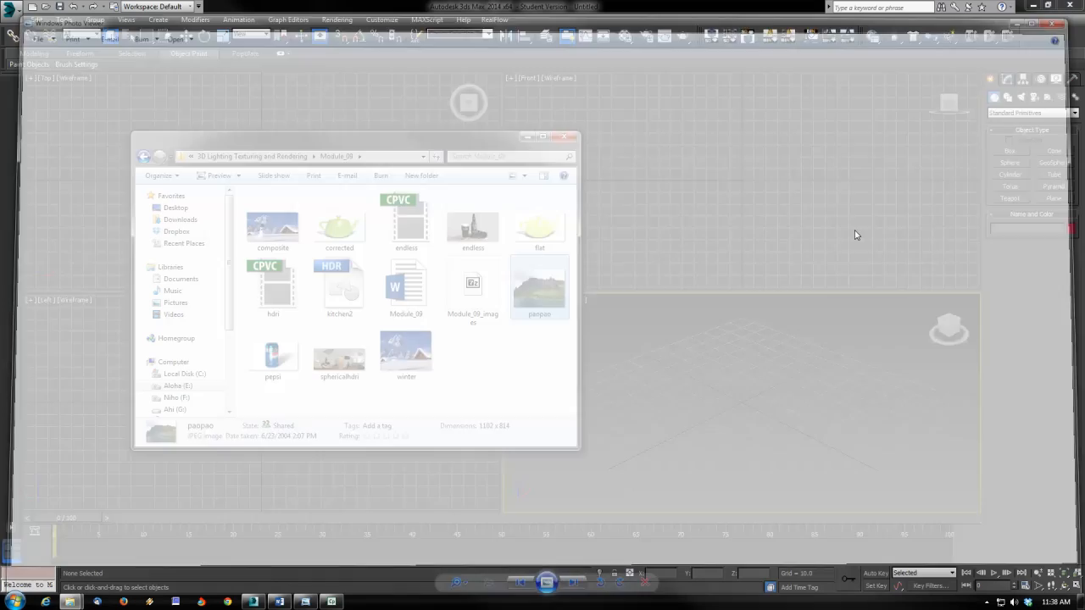
Check the pixel dimensions of the winter image in the Module_09 folder.
click(428, 360)
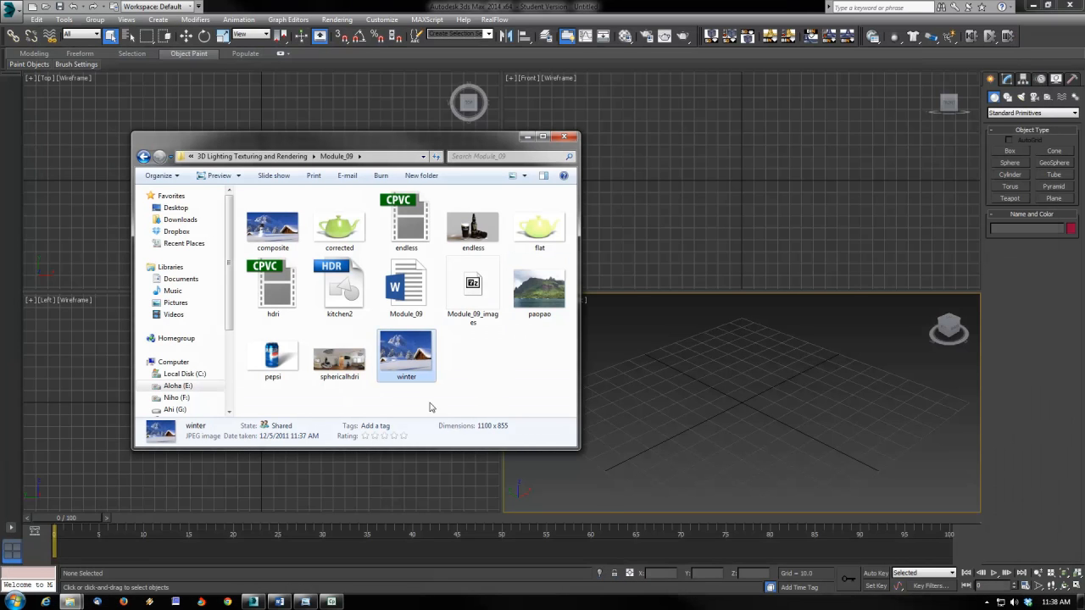
click(480, 338)
click(424, 373)
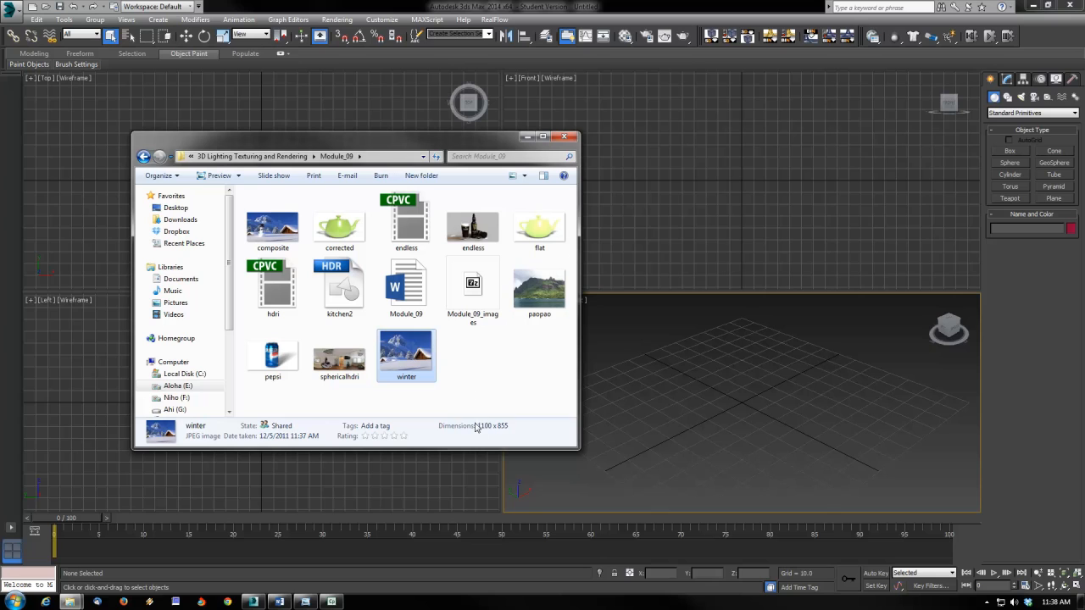
click(439, 359)
click(398, 360)
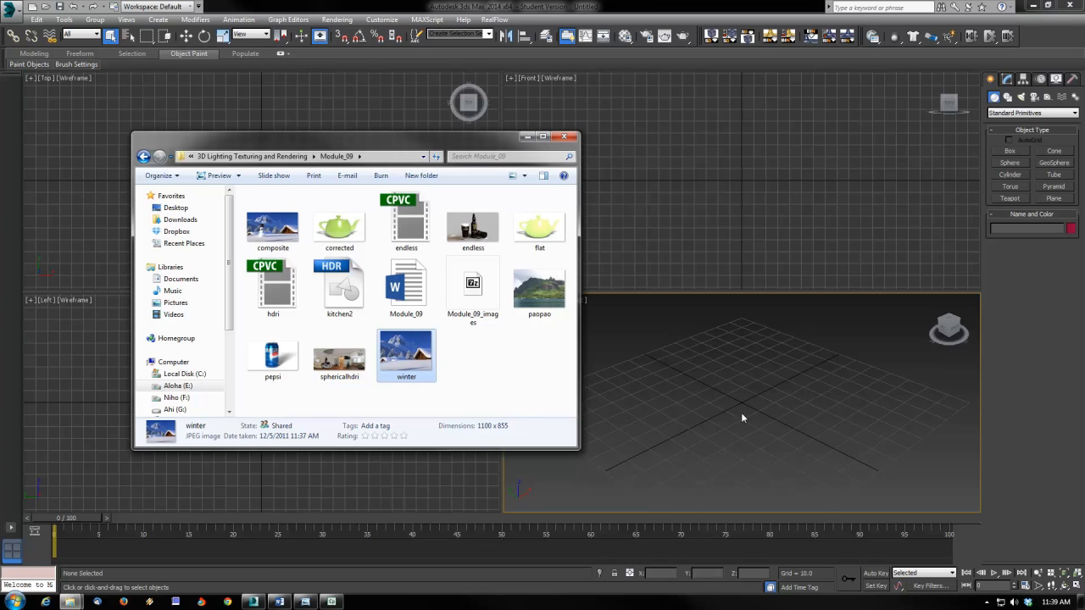
Return to 3ds Max and switch the render output size to Custom with a width of 1100.
click(649, 25)
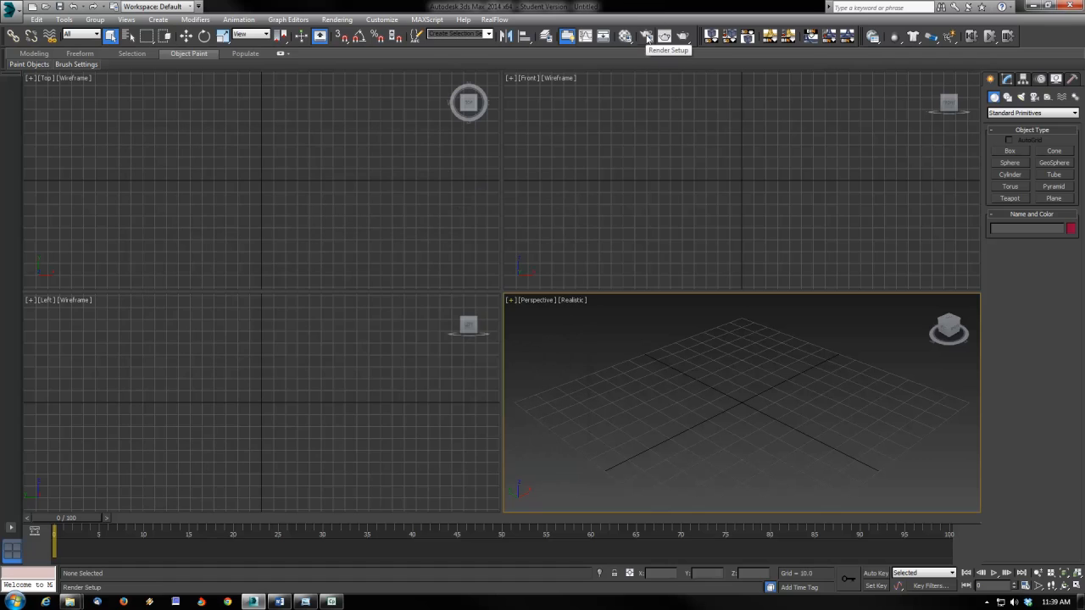
click(647, 36)
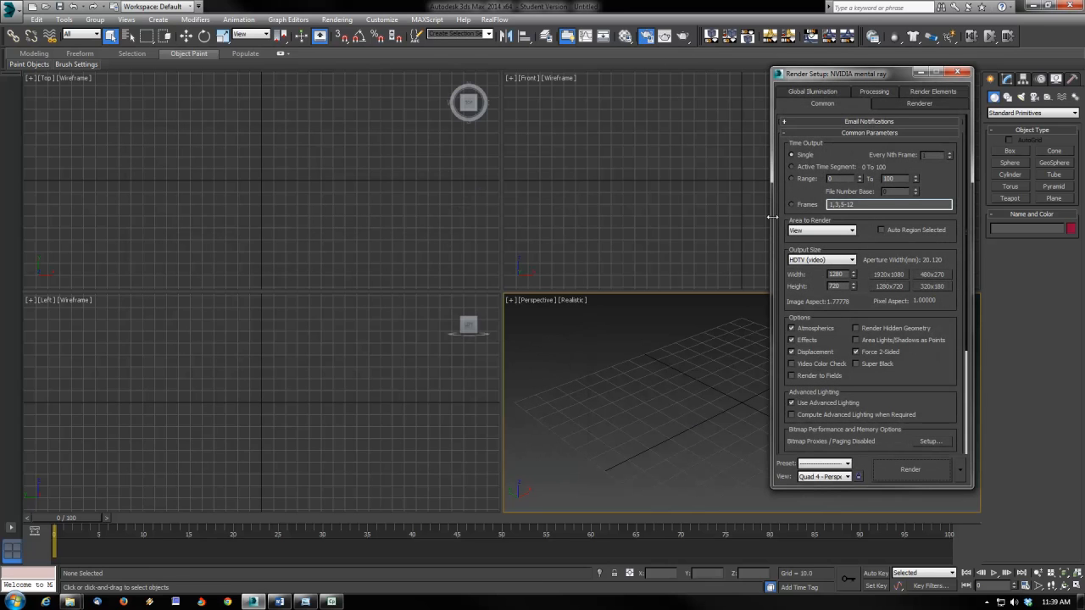
click(814, 261)
click(811, 271)
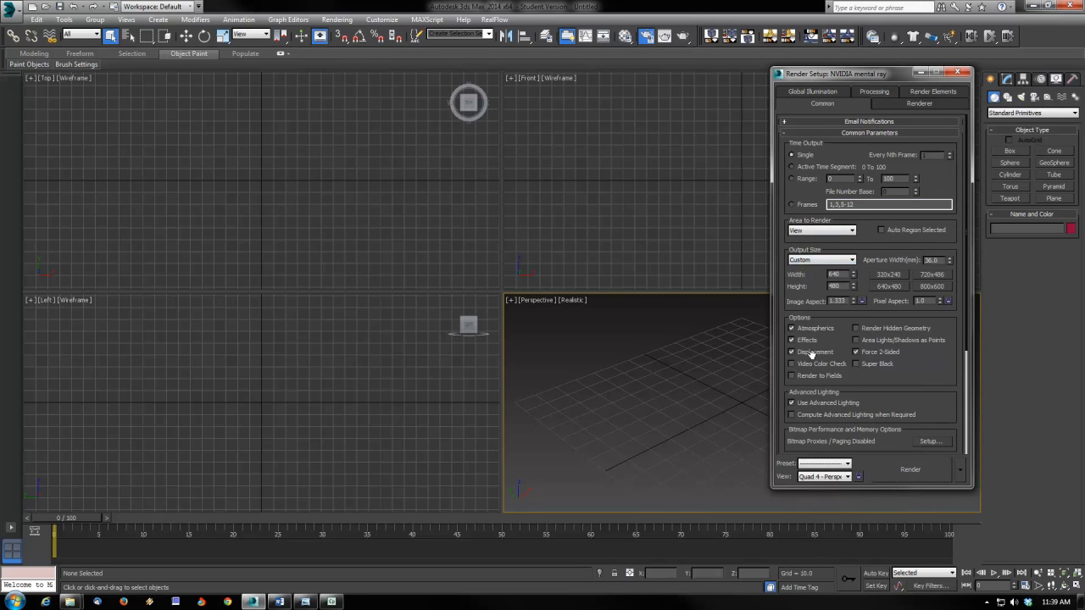
double_click(835, 275)
text(1100)
key(Tab)
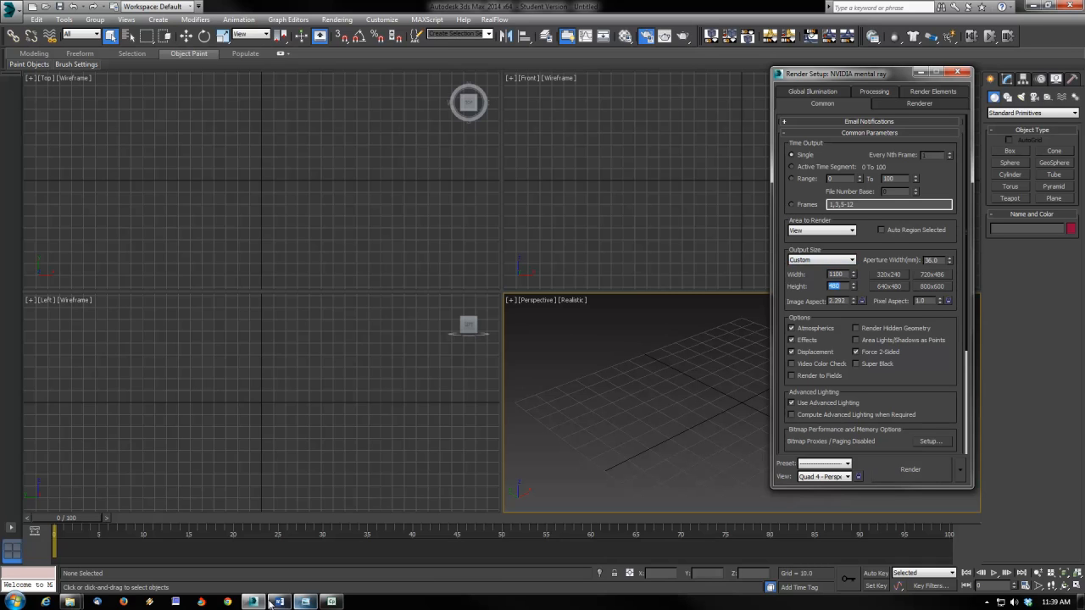
Look up the winter image's height in its folder and set the render output height to 855.
mouse_move(70, 602)
click(101, 557)
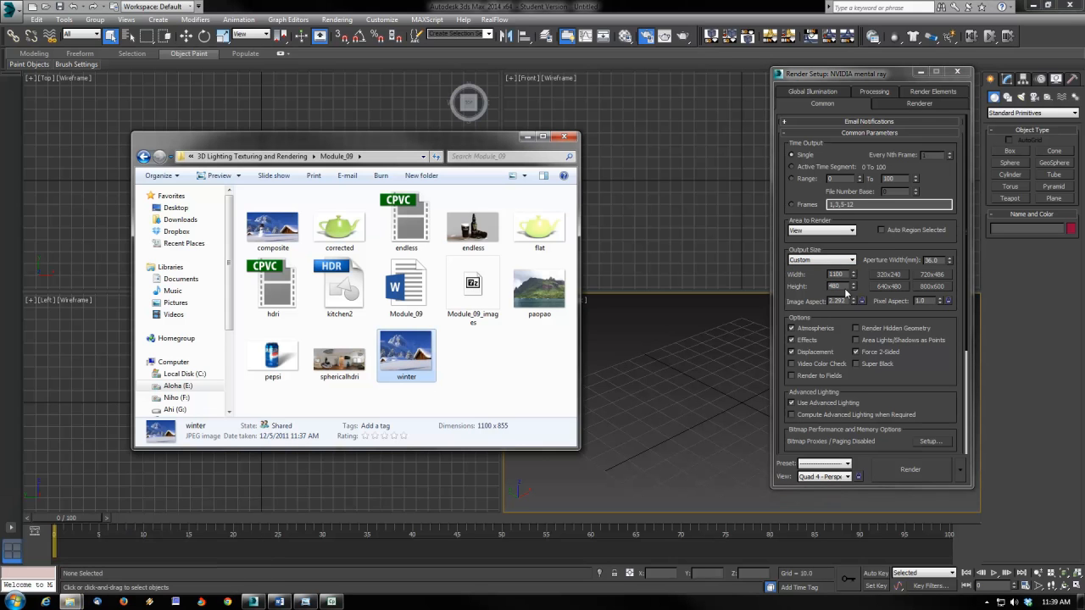
double_click(836, 287)
text(855)
key(Return)
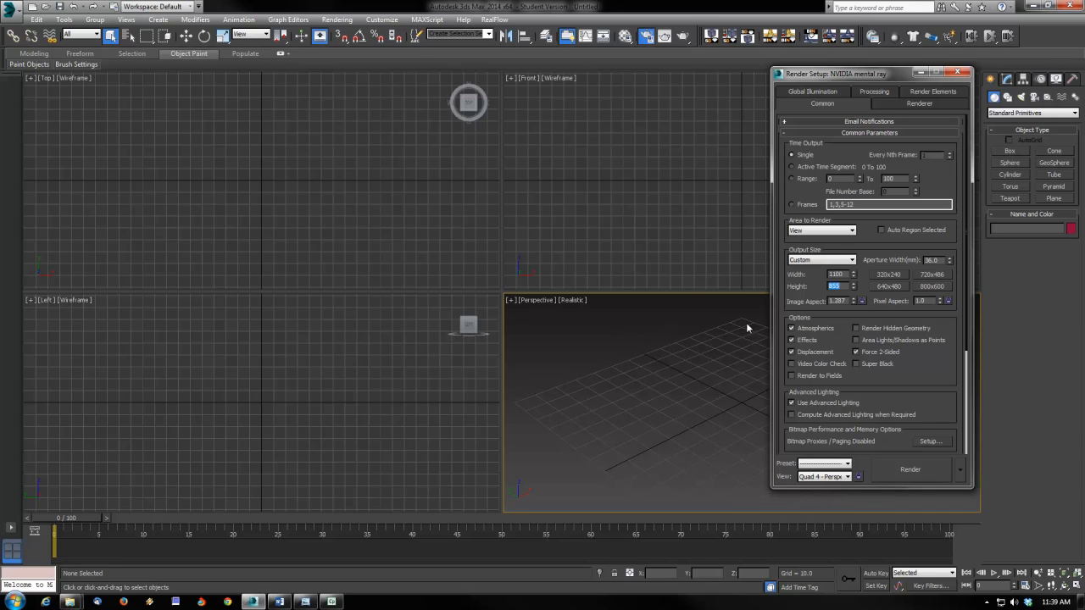
key(Tab)
Lock the image aspect ratio and render the Perspective view at an output width of 800.
click(861, 301)
drag(843, 274, 717, 275)
text(800)
key(Return)
key(Tab)
click(920, 471)
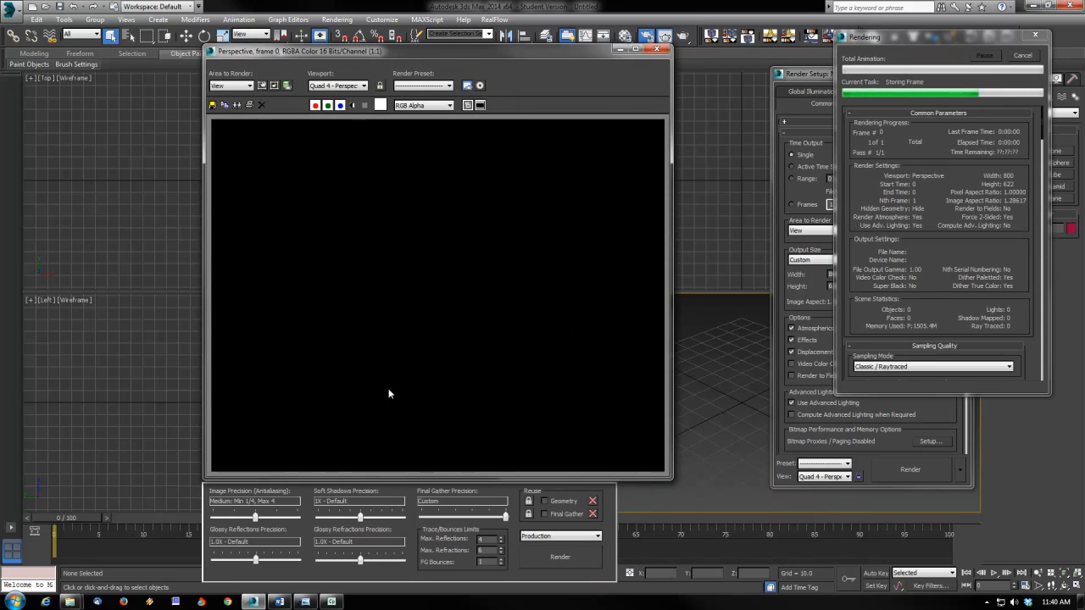
Set the output height to 500 with the aspect ratio locked and render the Perspective view again.
drag(842, 275, 786, 277)
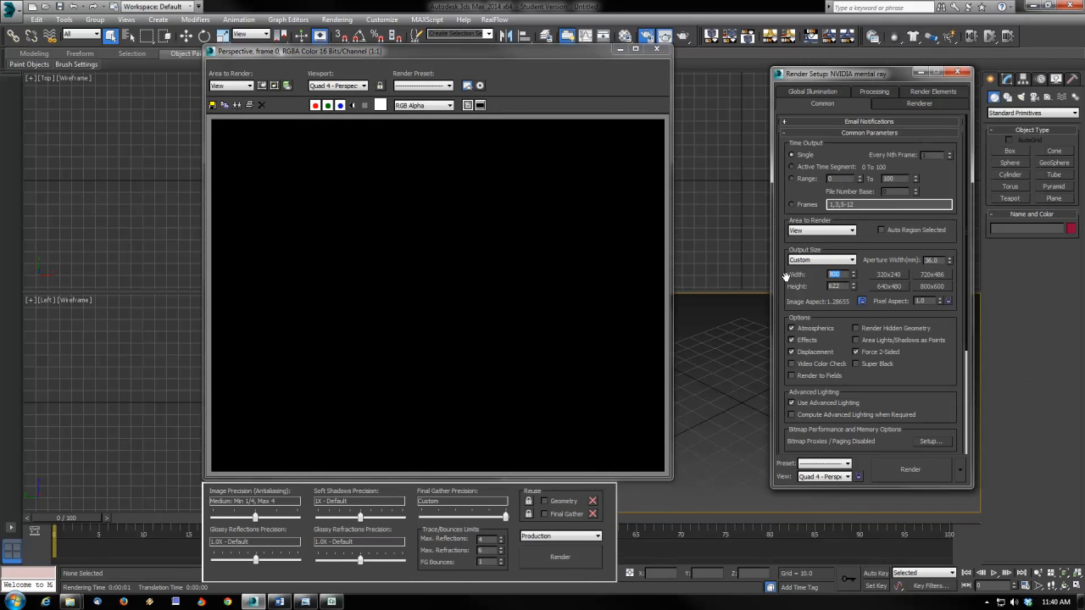
text(700)
key(Return)
key(Tab)
text(500)
key(Return)
key(shift+Tab)
click(924, 471)
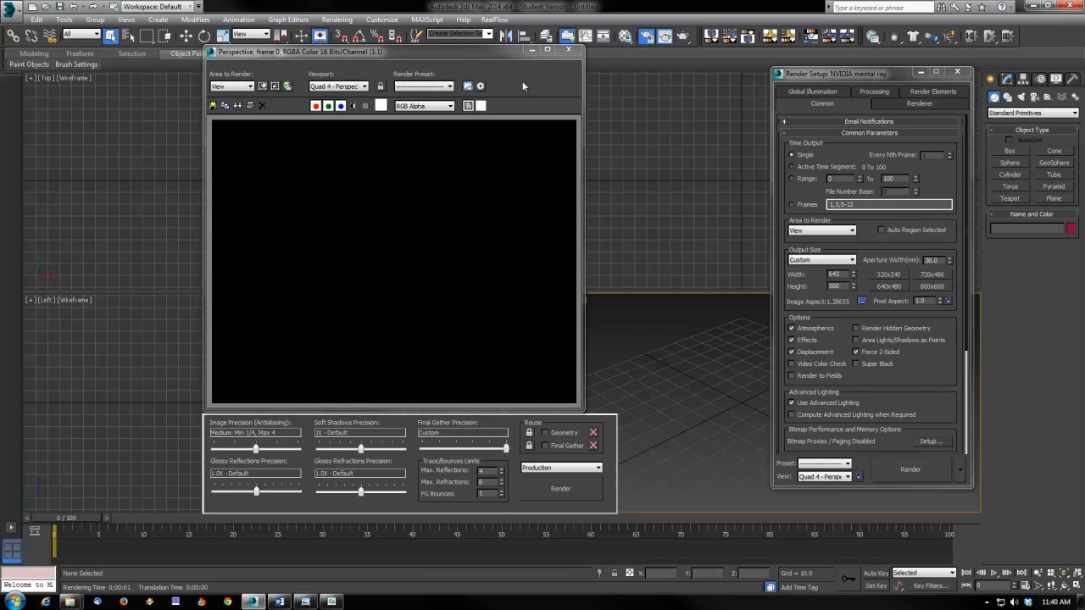
Close the render setup and rendered frame windows, and show safe frames in the Perspective viewport.
click(957, 72)
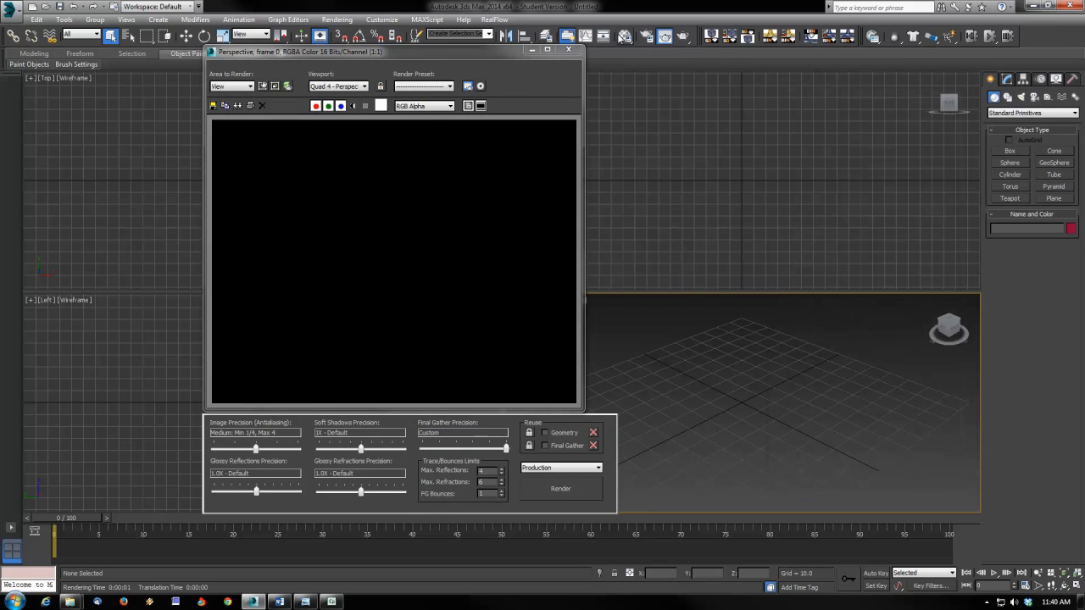
click(568, 49)
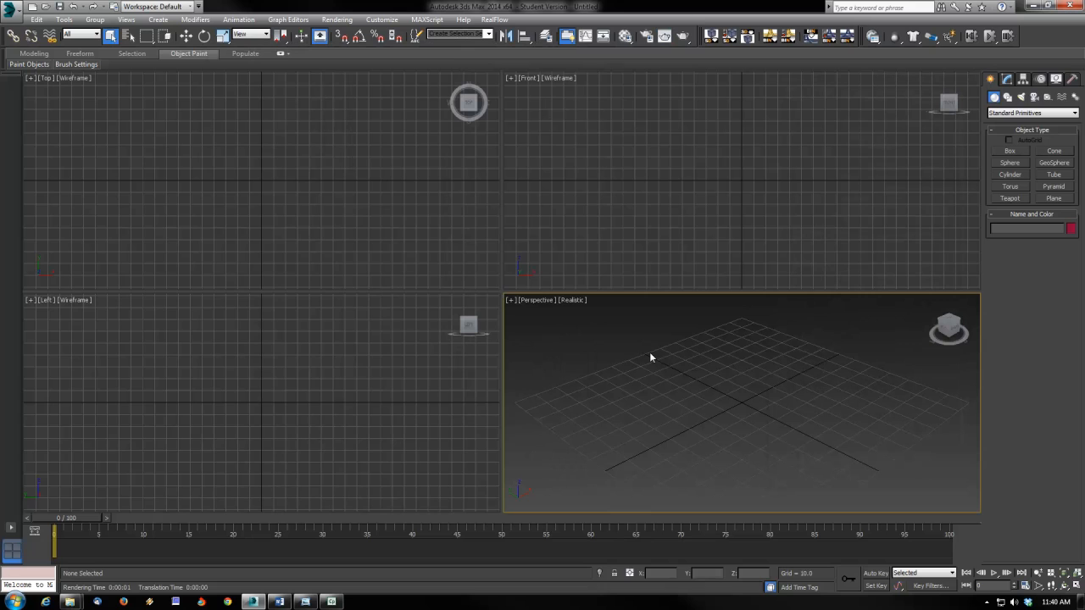
key(shift+f)
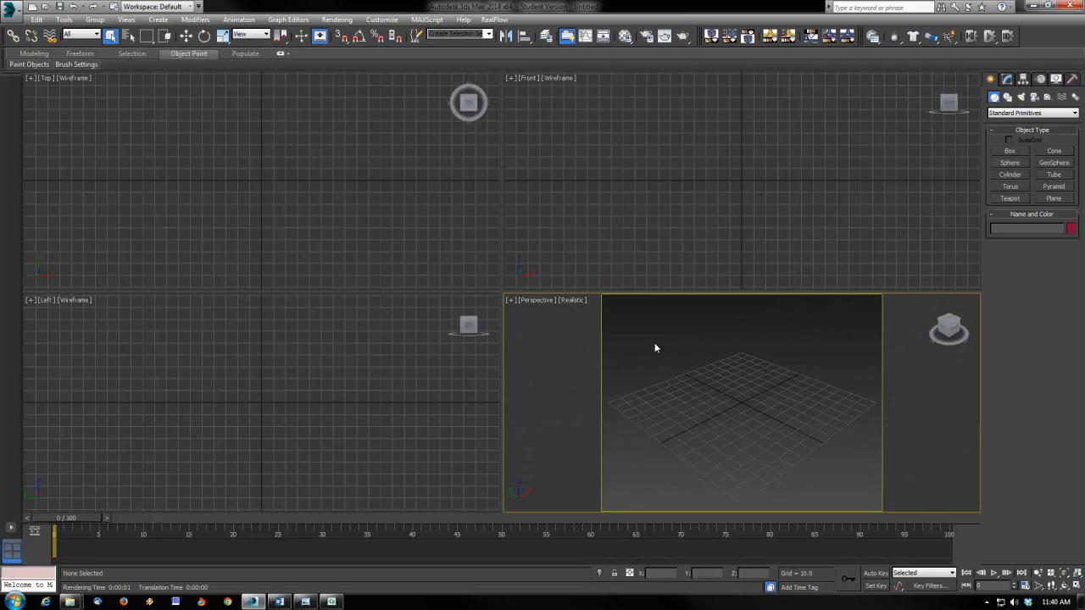
alt+middle_drag(756, 464, 765, 433)
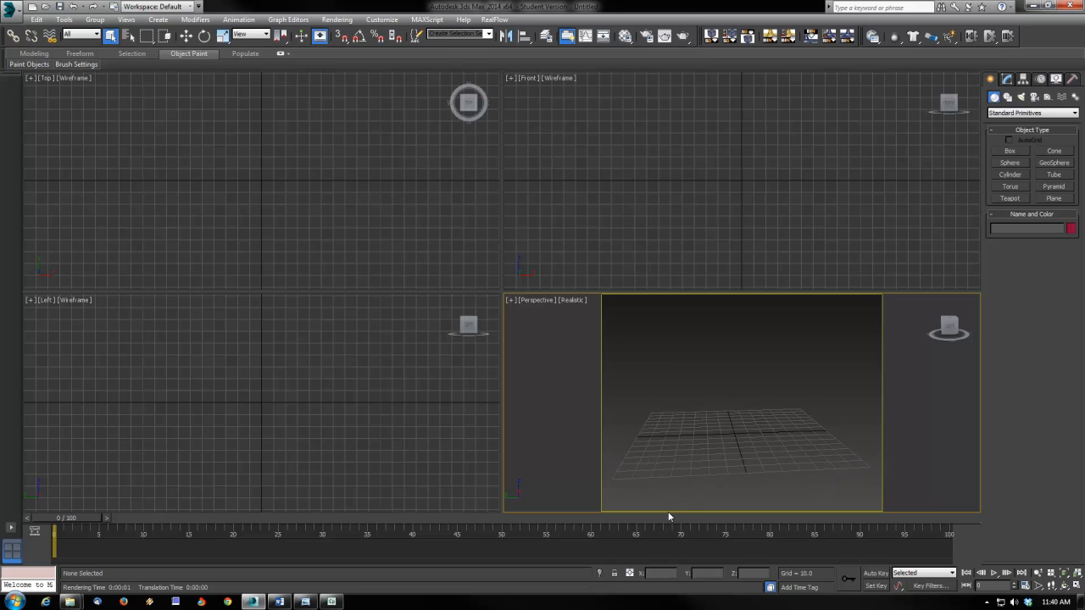
key(alt+b)
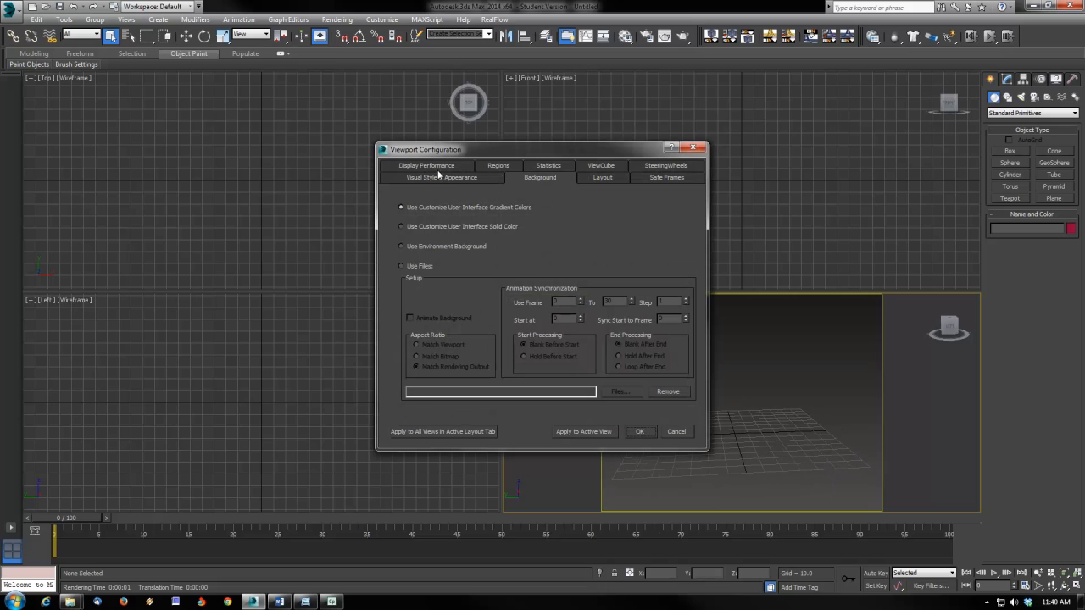
click(674, 433)
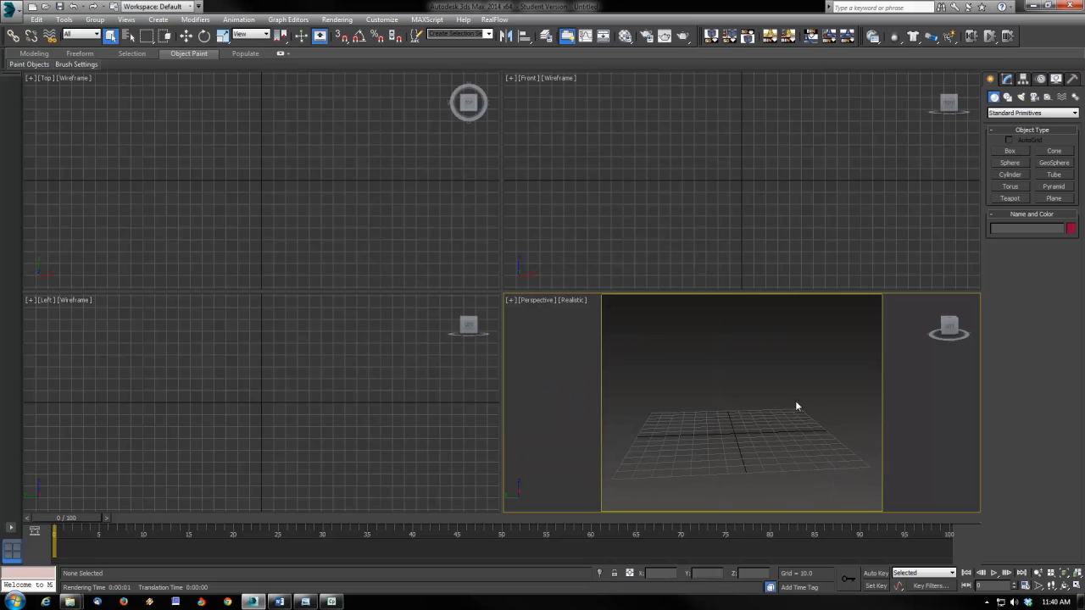
click(134, 20)
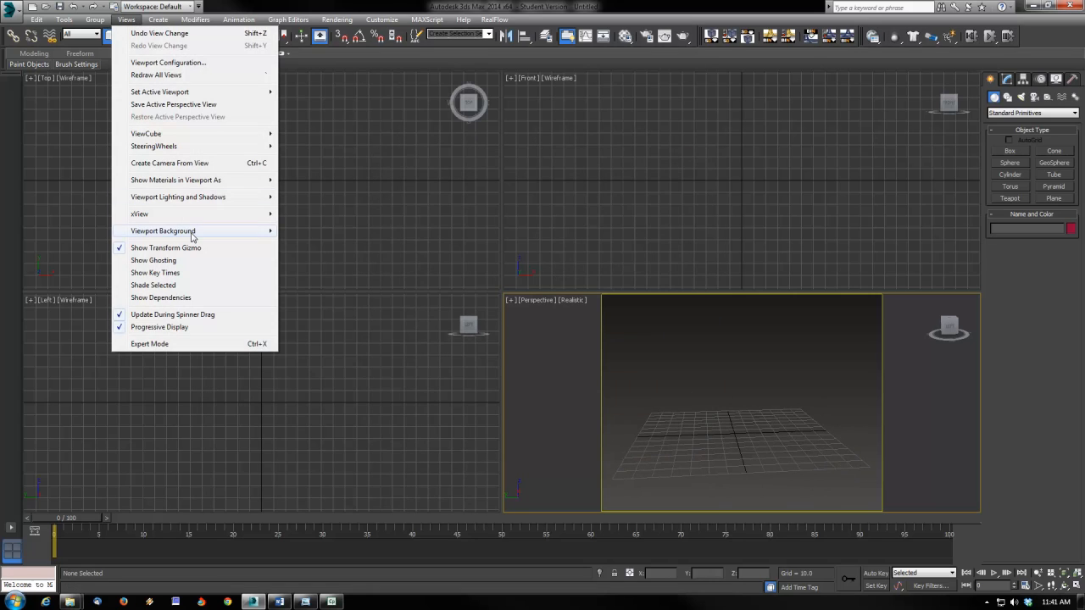
mouse_move(234, 235)
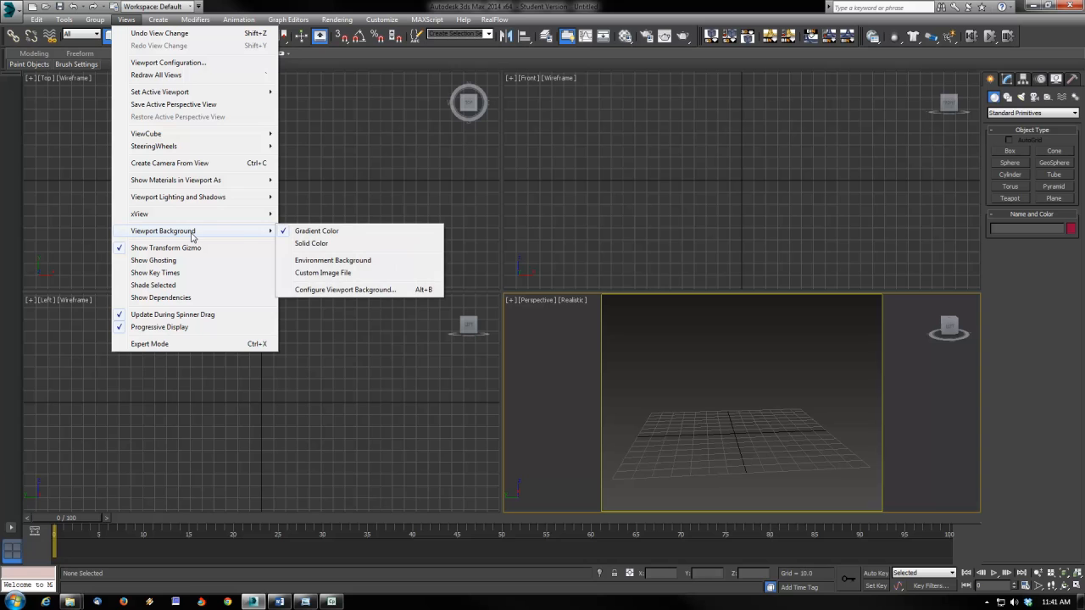
click(330, 291)
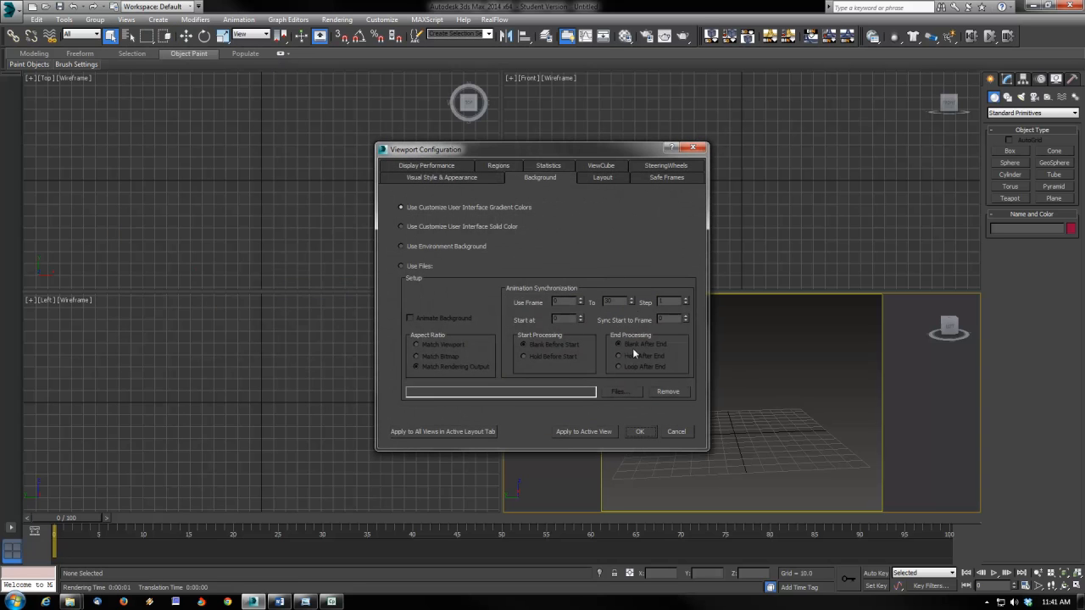
click(693, 147)
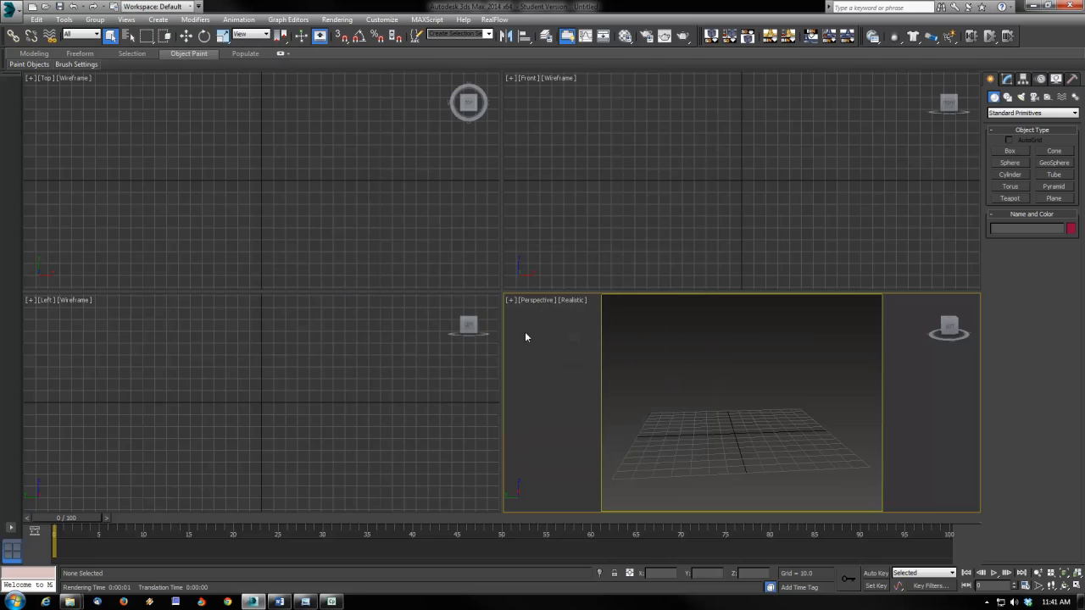
Configure the Perspective viewport to use the environment background.
click(578, 302)
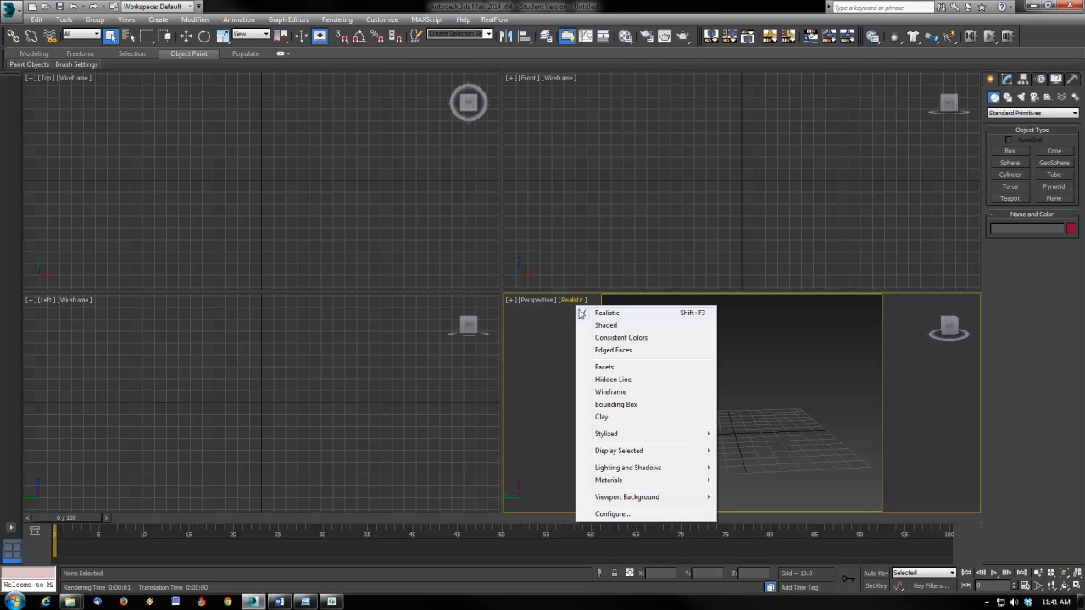
click(574, 301)
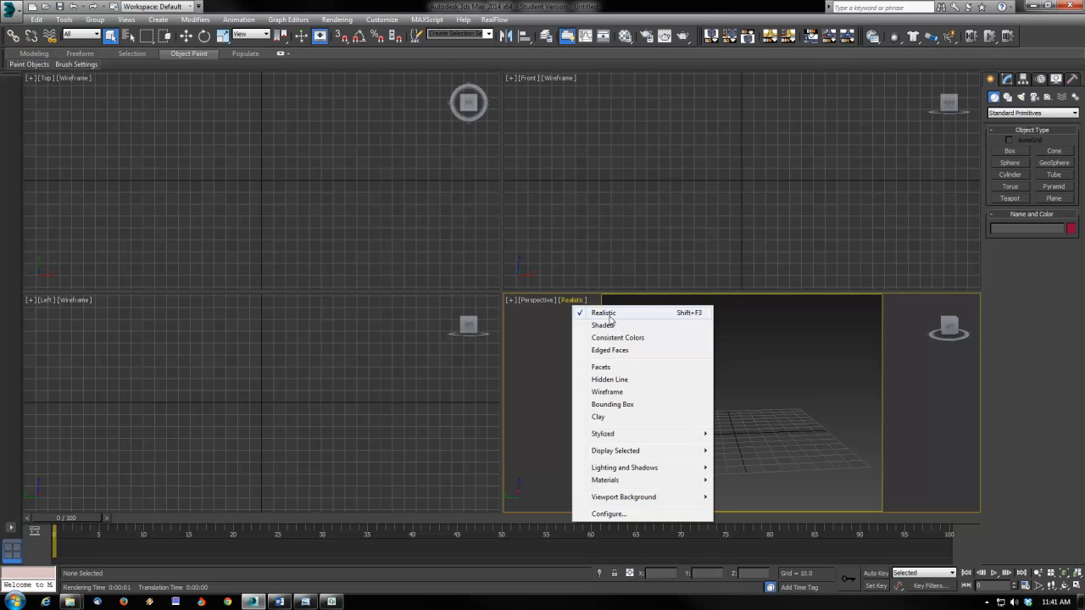
click(617, 514)
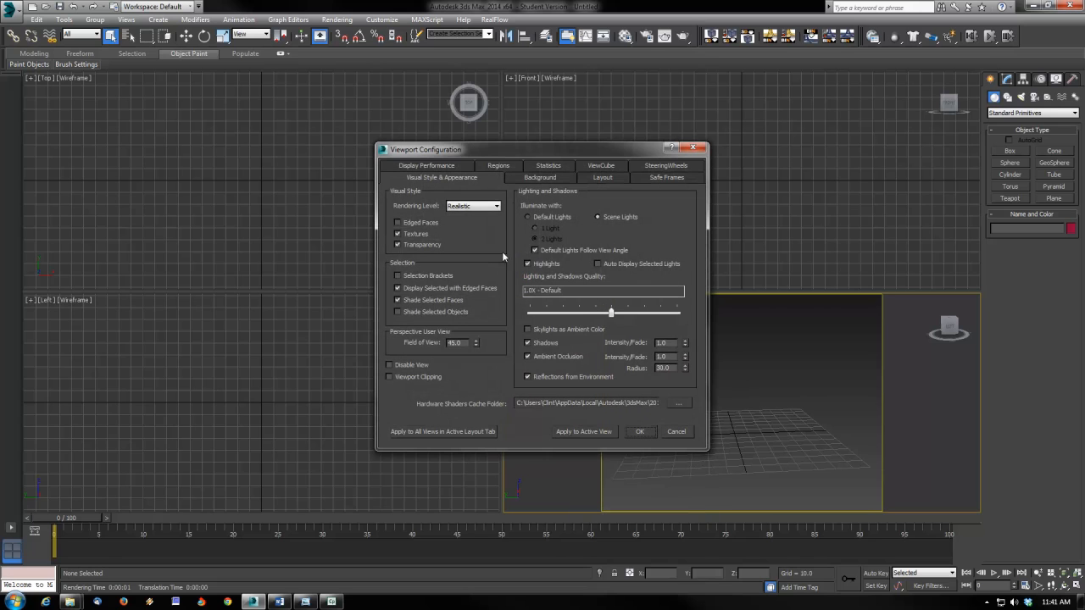
click(552, 178)
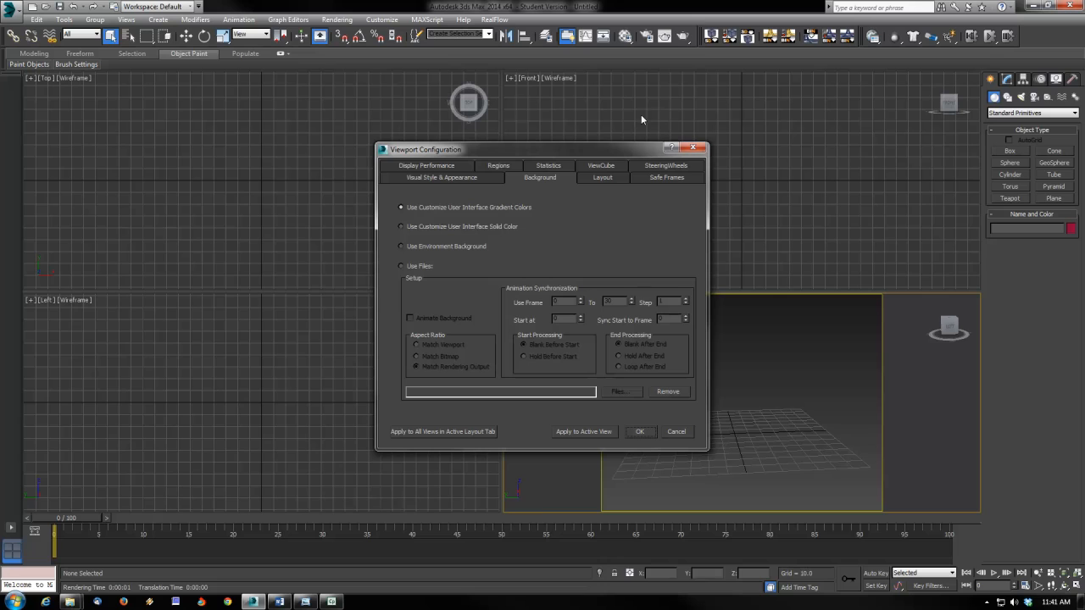
click(413, 248)
click(650, 432)
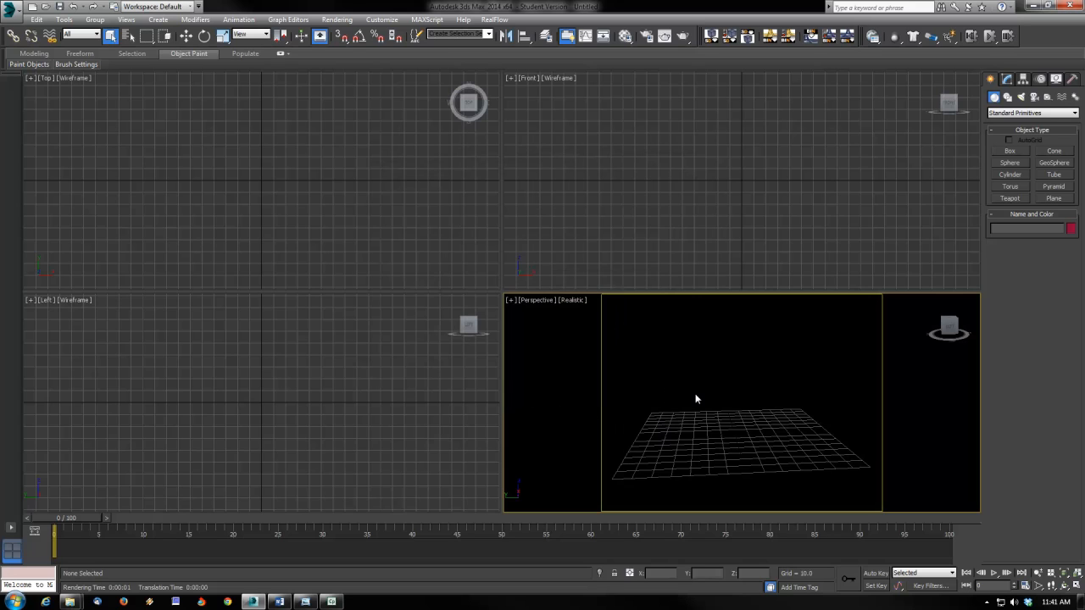
Assign a Bitmap environment map using the winter image from the Module_09 folder.
key(8)
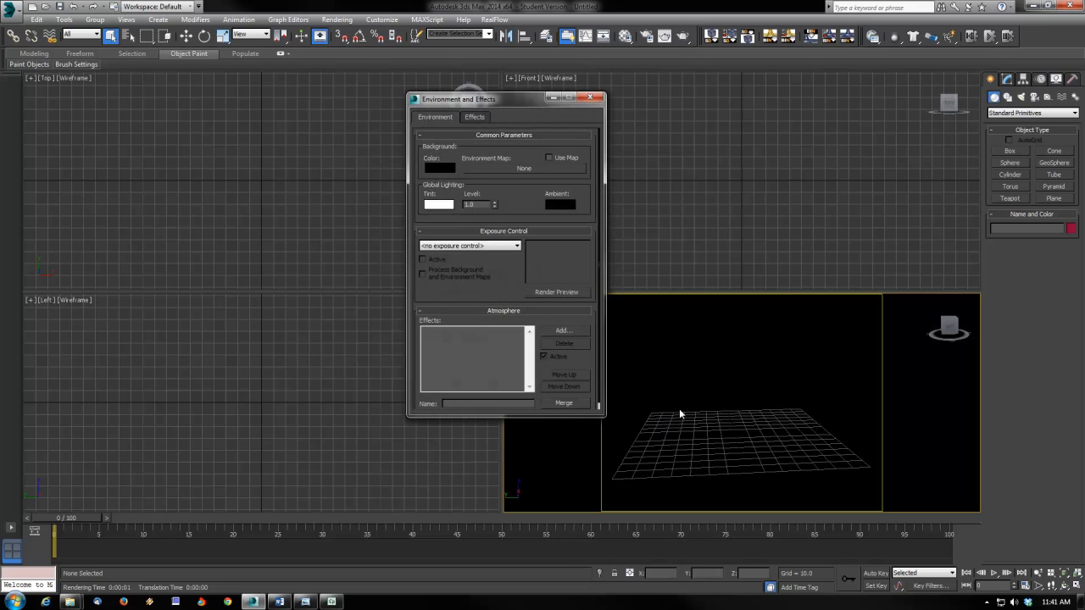
click(338, 18)
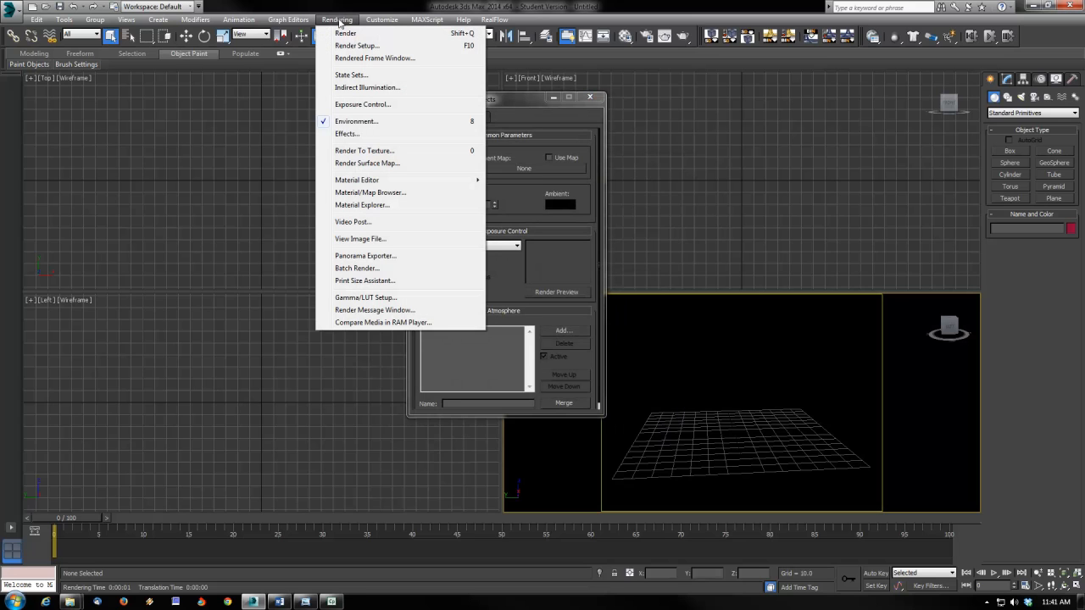
click(407, 126)
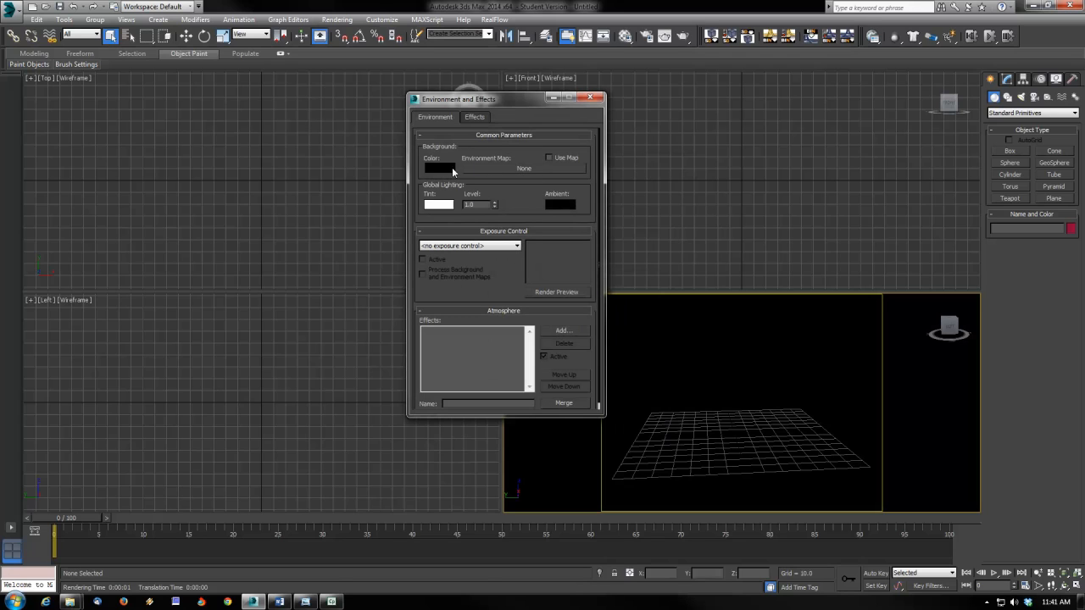
click(517, 168)
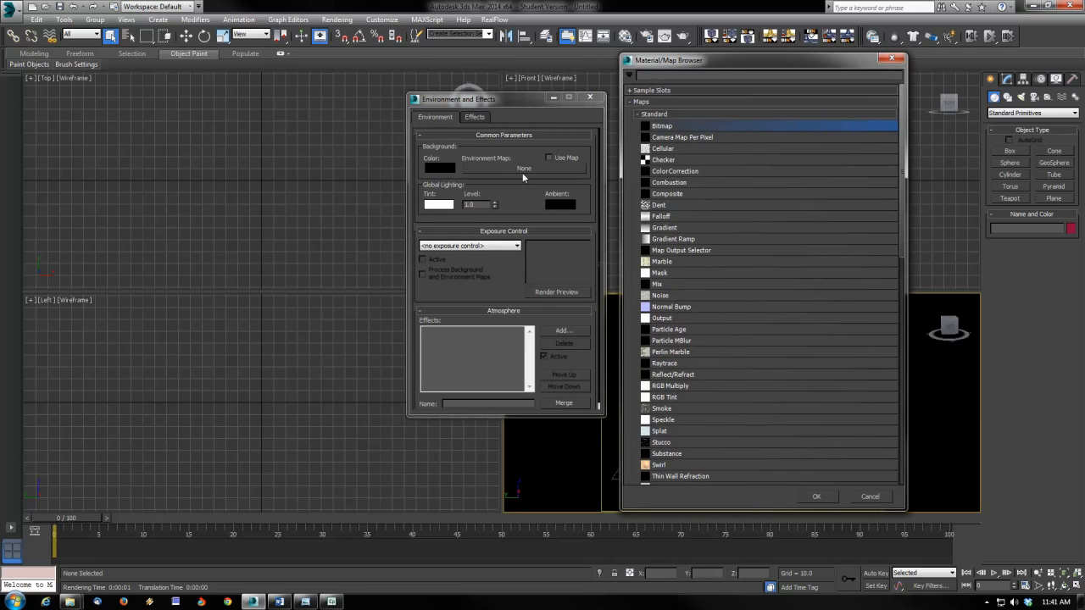
double_click(669, 128)
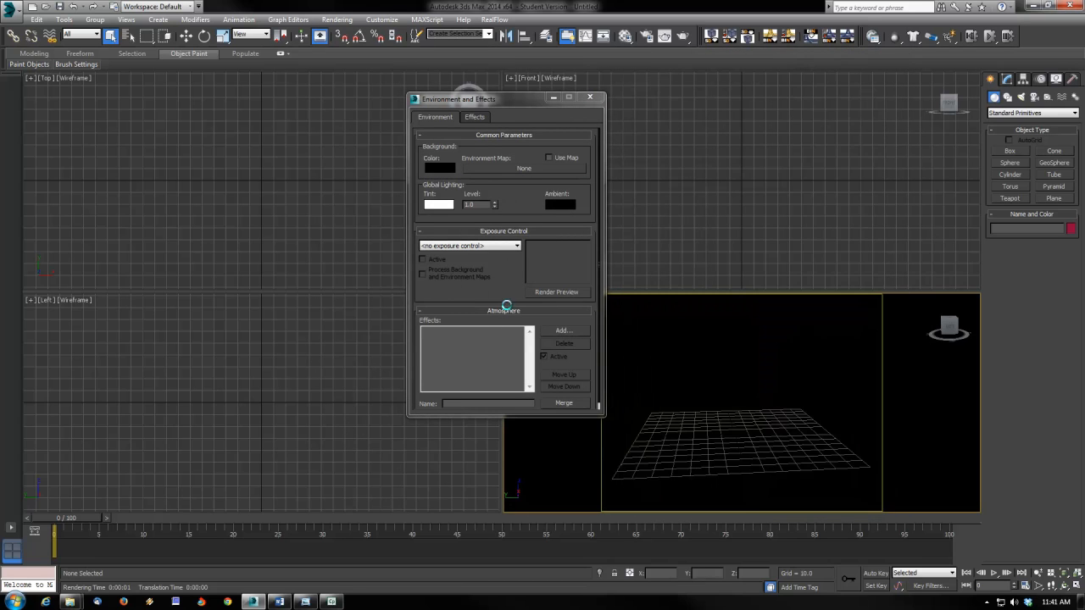
click(276, 178)
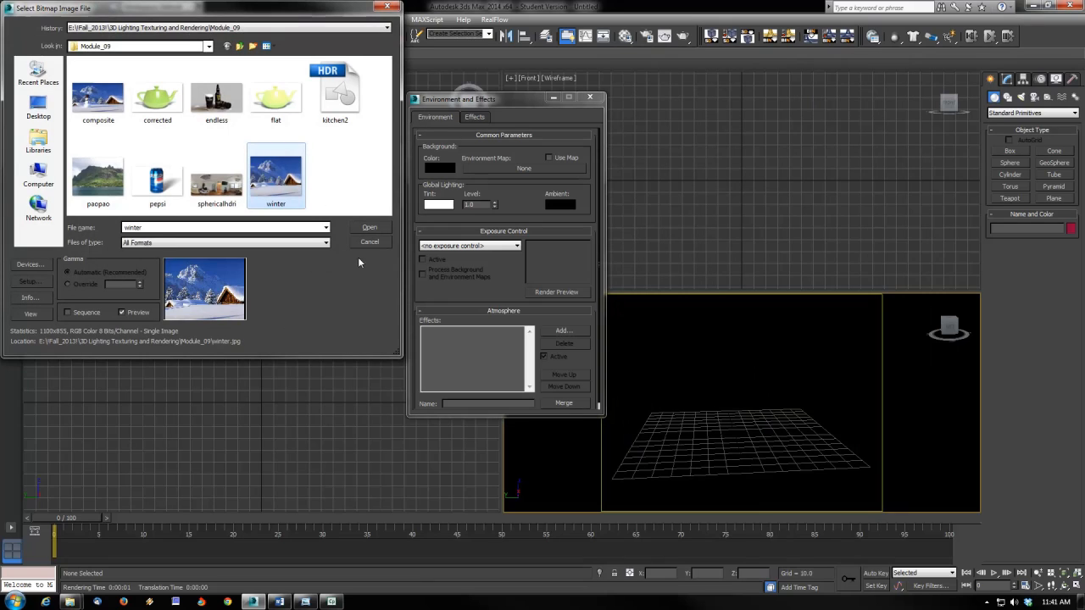
click(370, 228)
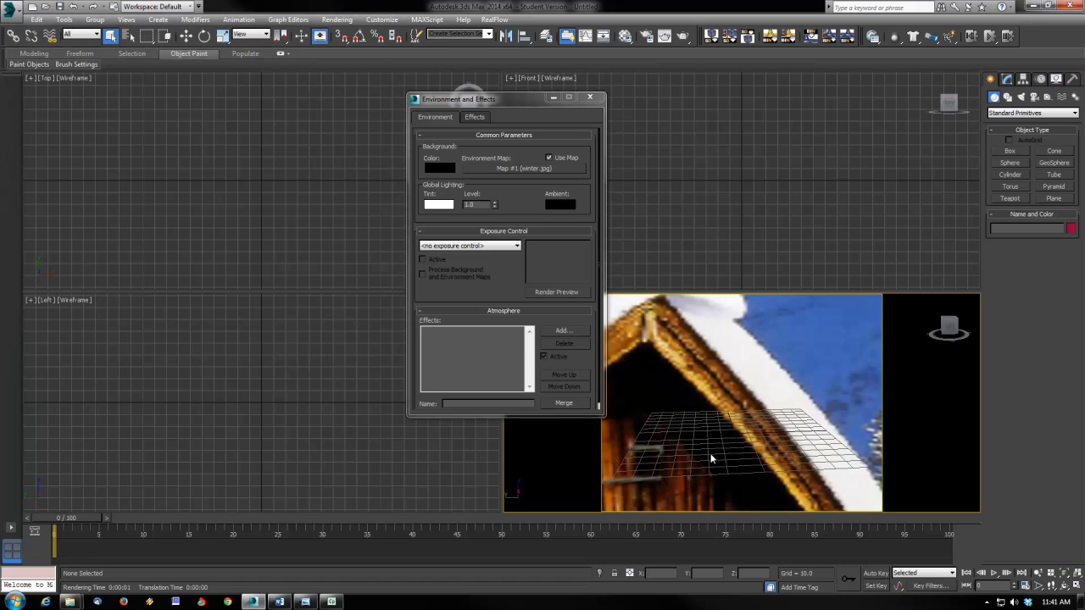
Copy the winter.jpg environment map as an instance into the last sample slot of the Material Editor.
drag(545, 99, 859, 91)
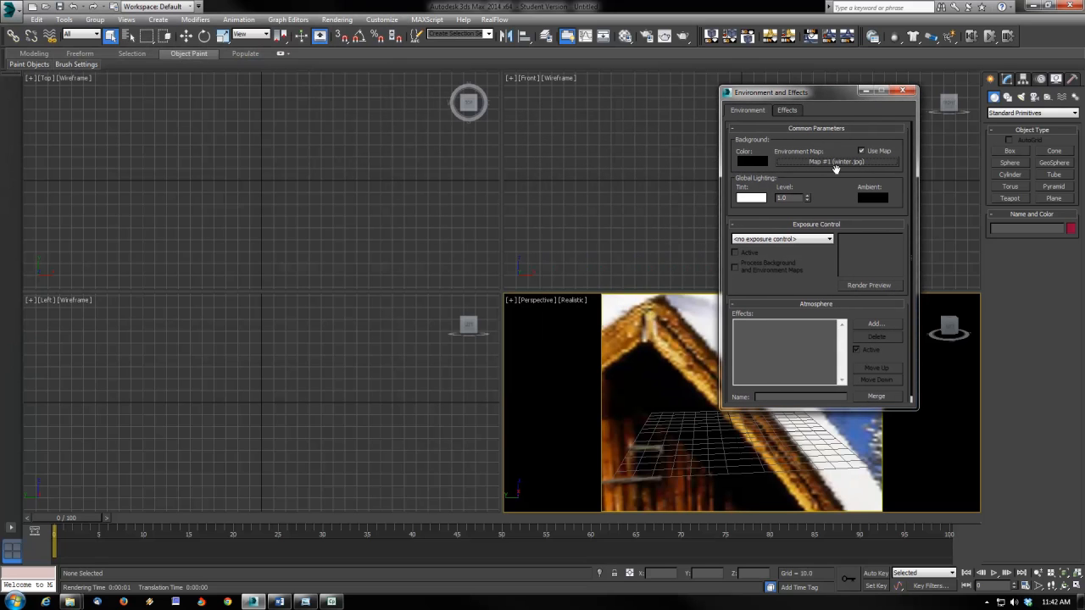
key(m)
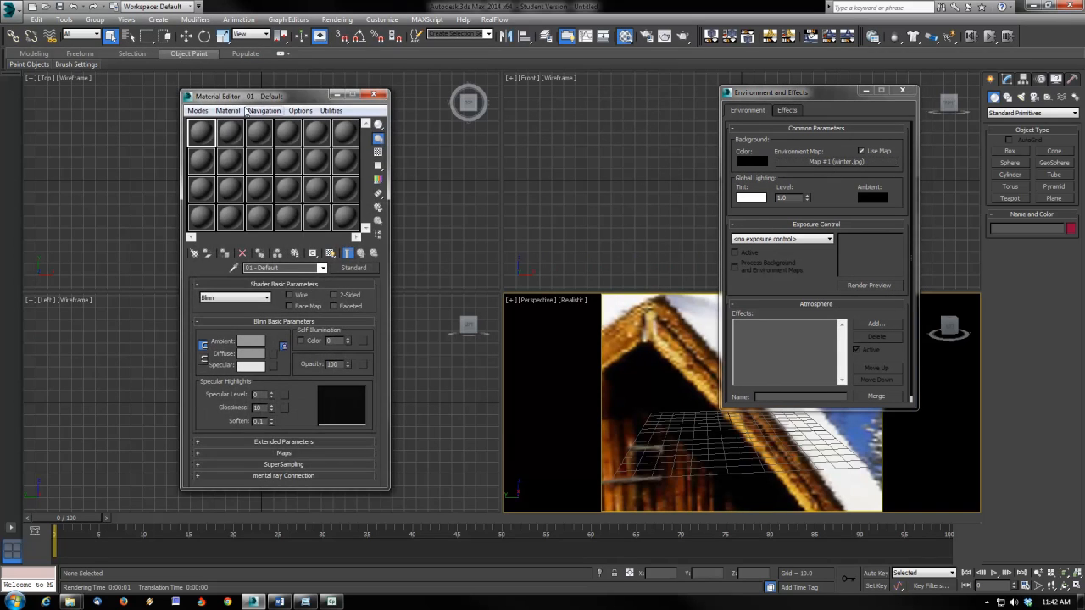
drag(212, 108, 316, 79)
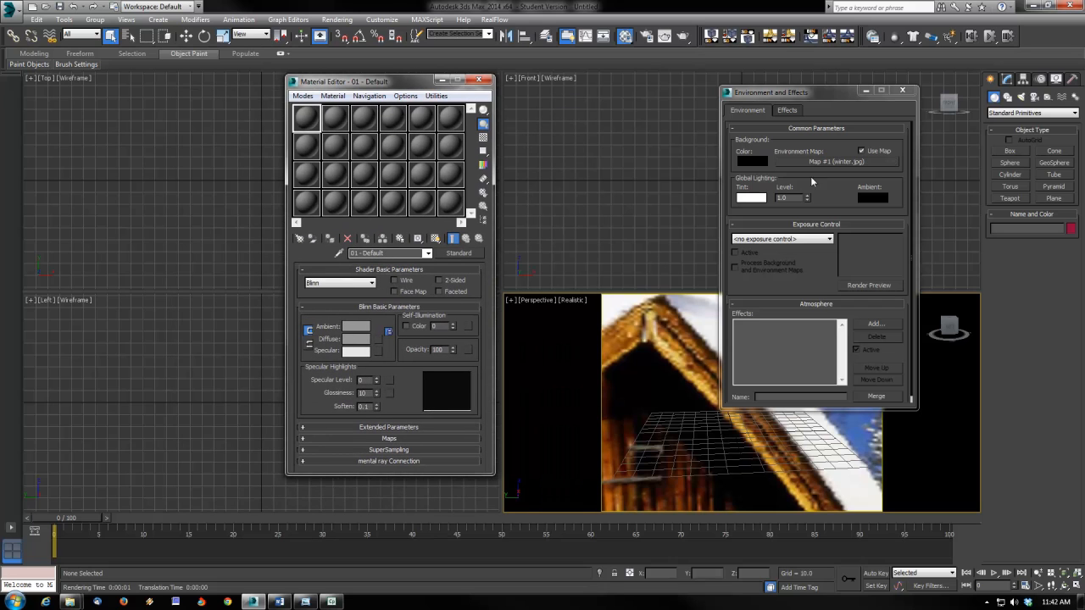
drag(842, 165, 452, 209)
click(364, 311)
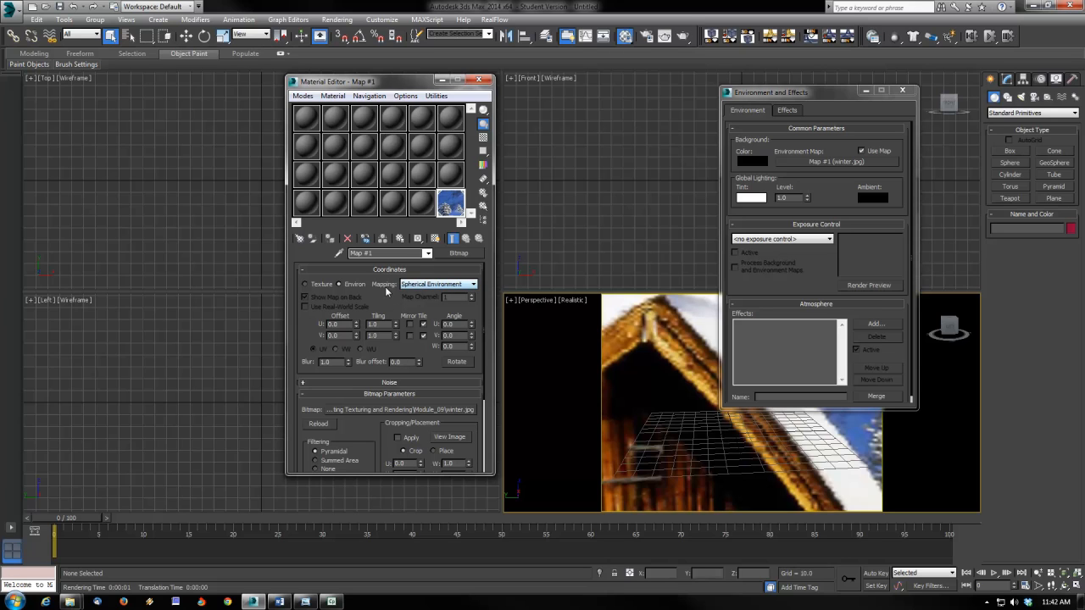
Set the winter map's environment mapping to Screen, close the environment settings, and move the Material Editor clear of the Perspective view.
click(421, 285)
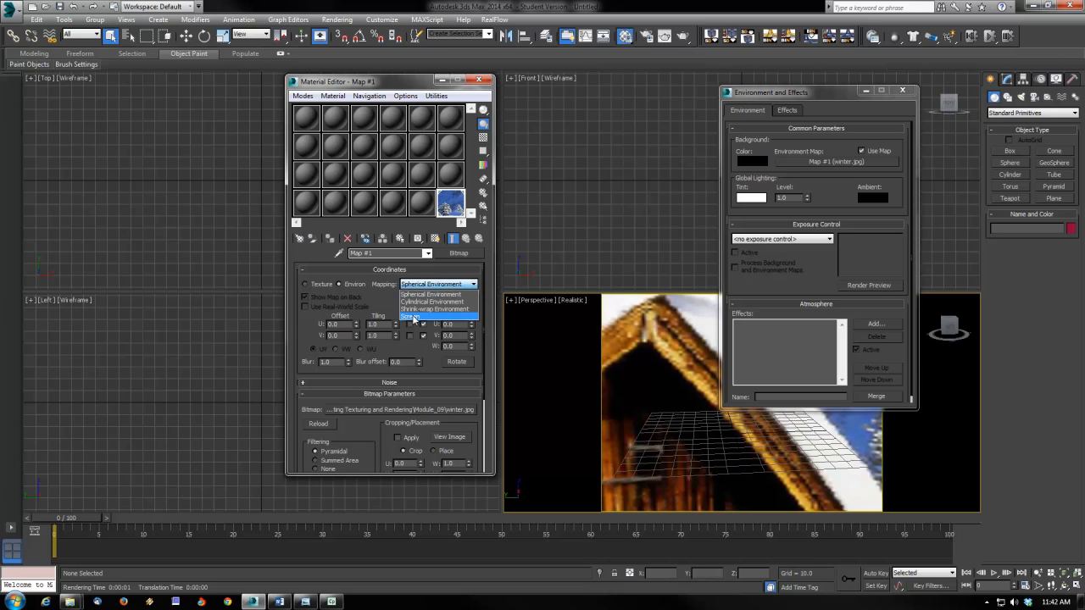
click(415, 318)
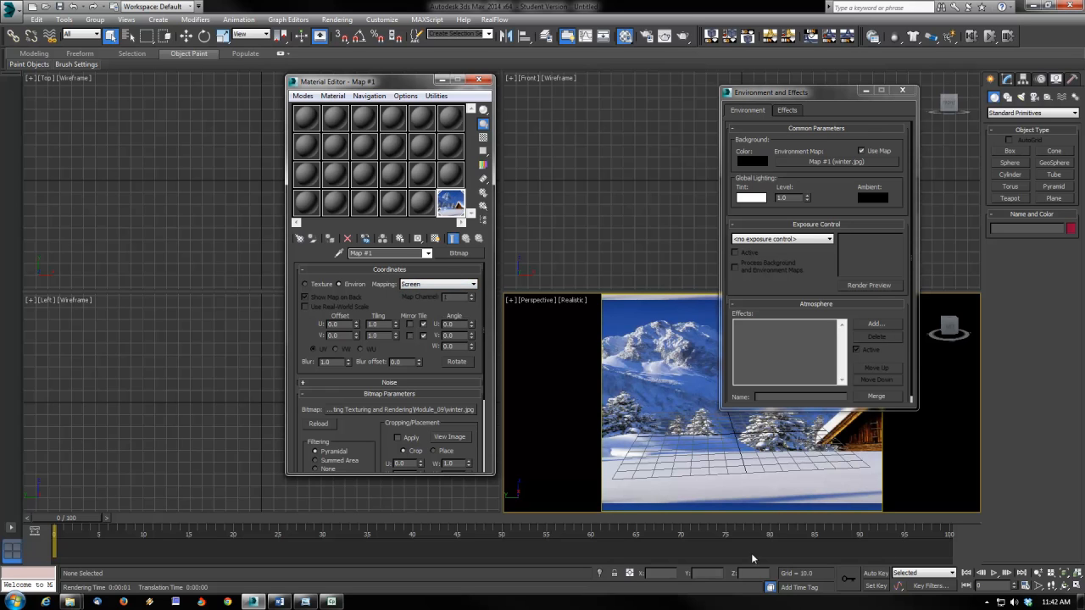
click(902, 90)
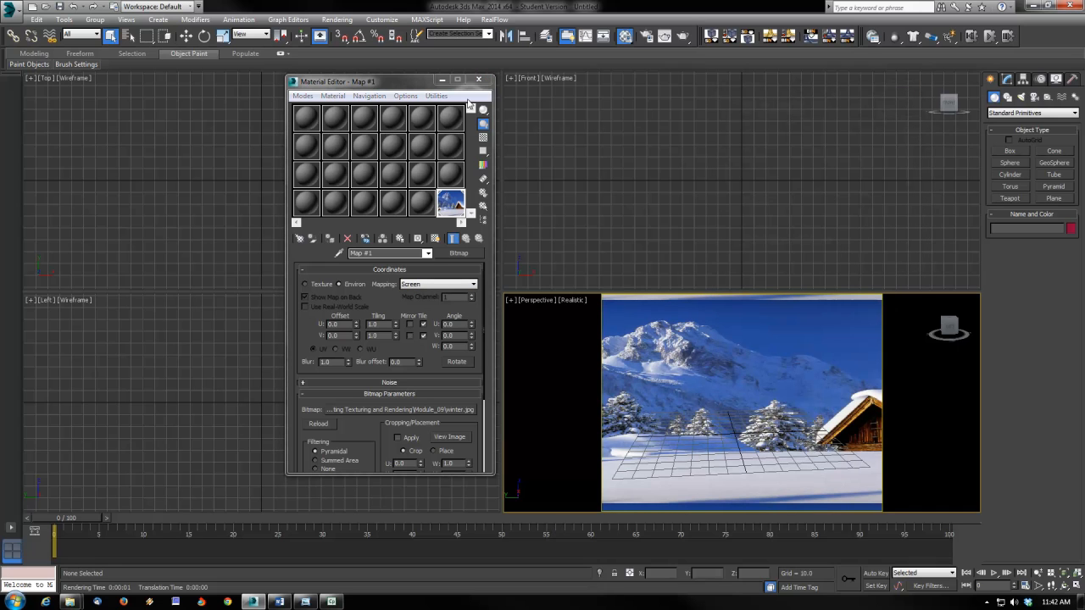
click(367, 85)
drag(367, 85, 115, 47)
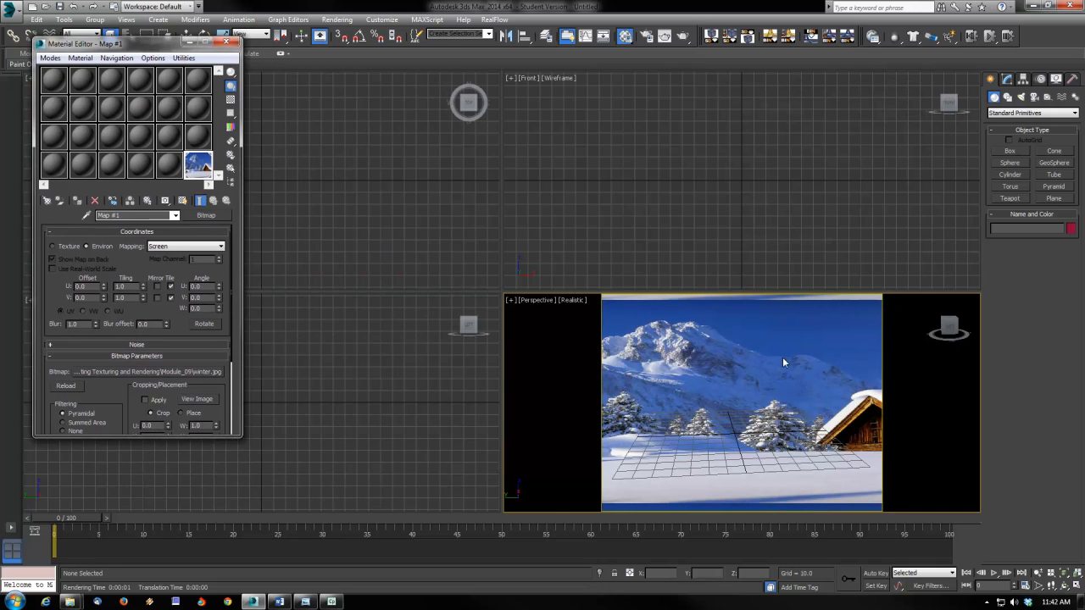
Create a sphere with a radius of about 22 at the centre of the grid in the Top viewport.
middle_drag(769, 387, 760, 474)
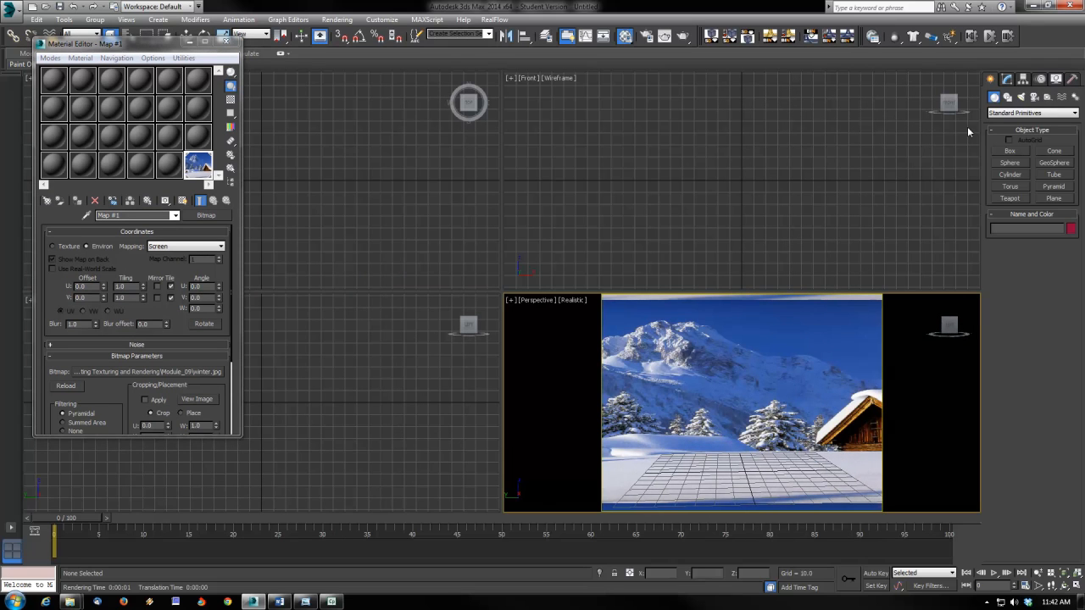
click(1010, 162)
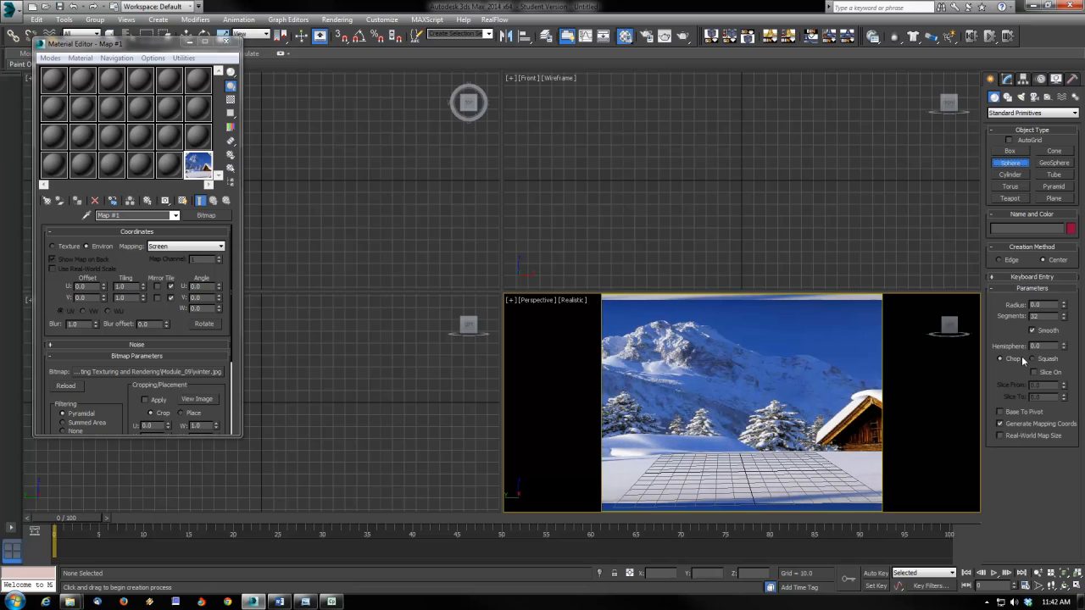
click(1008, 79)
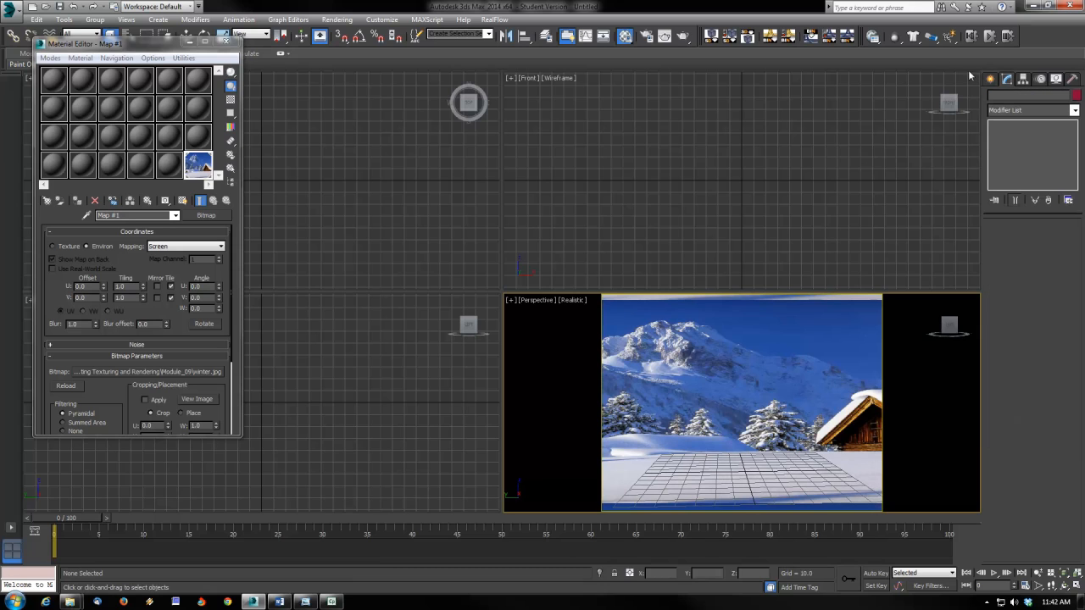
click(991, 79)
click(1011, 162)
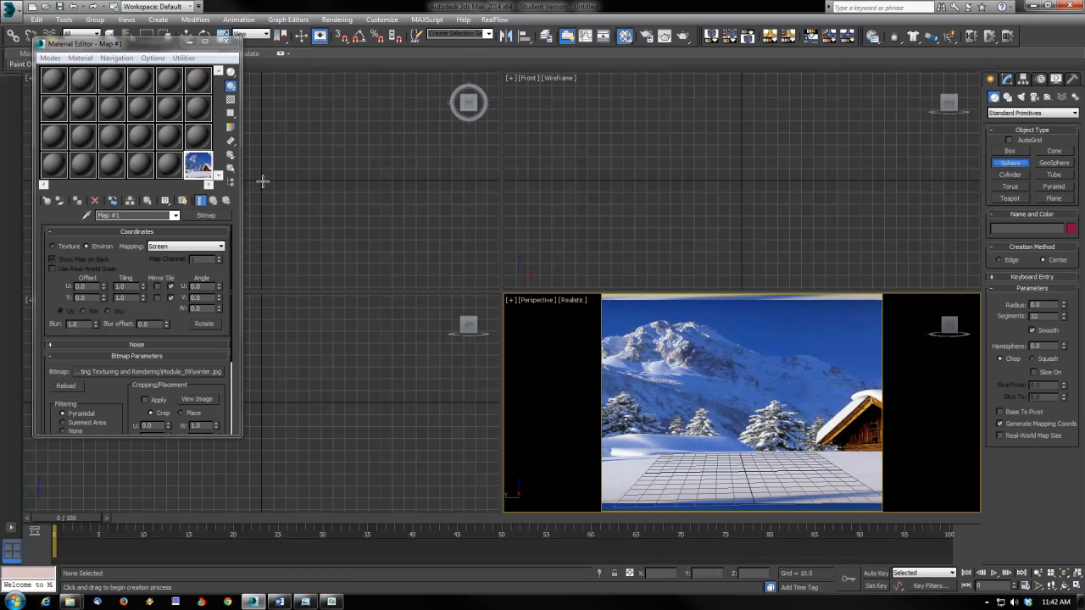
drag(261, 180, 270, 206)
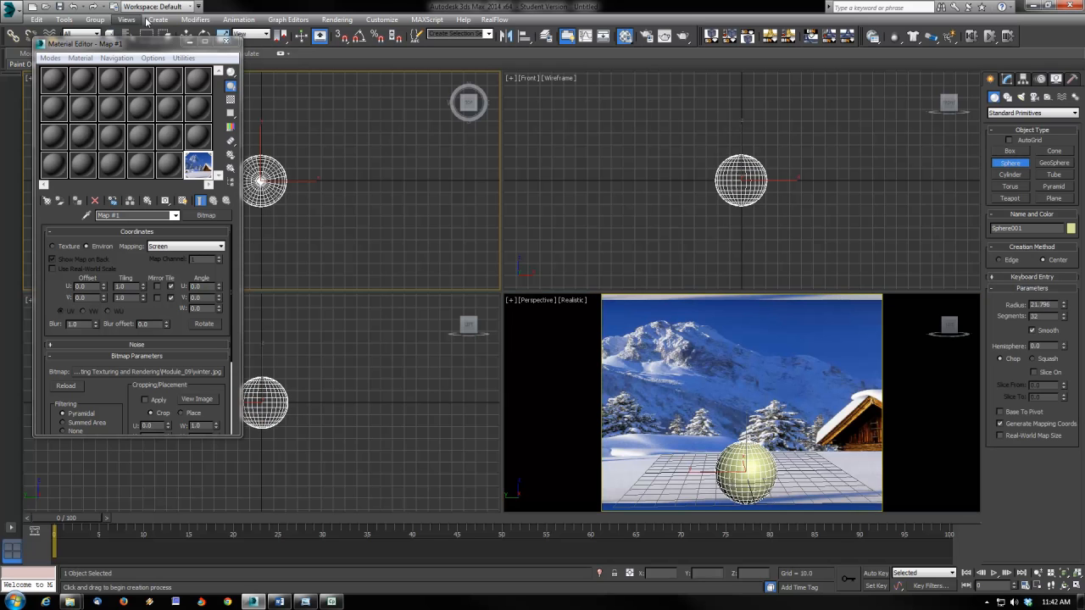
Set the sphere's X and Y position to 0 so it sits at the world origin.
drag(144, 48, 151, 72)
key(w)
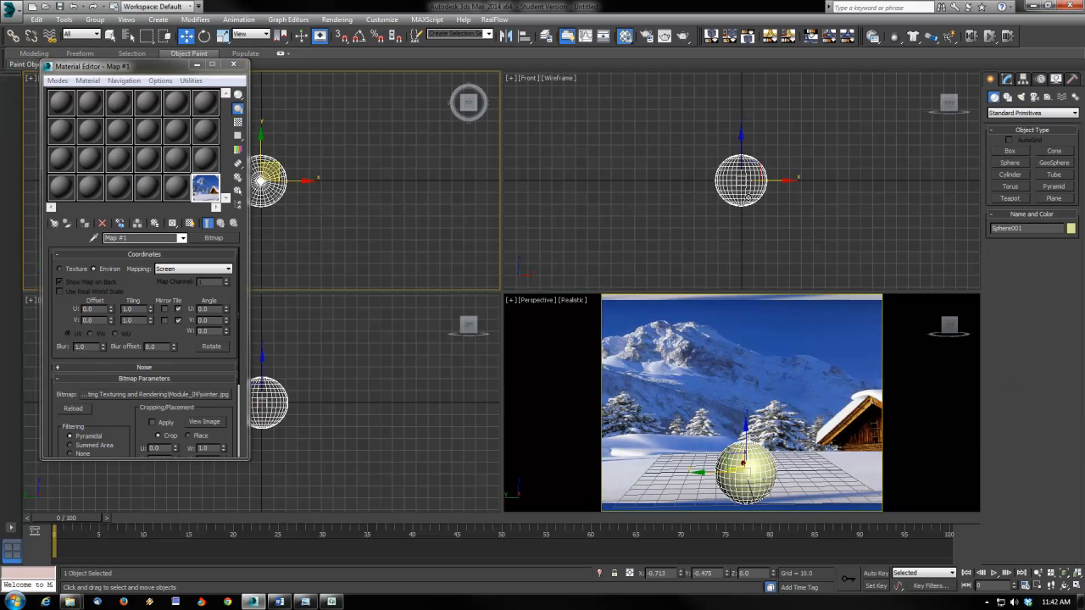
click(748, 196)
right_click(681, 573)
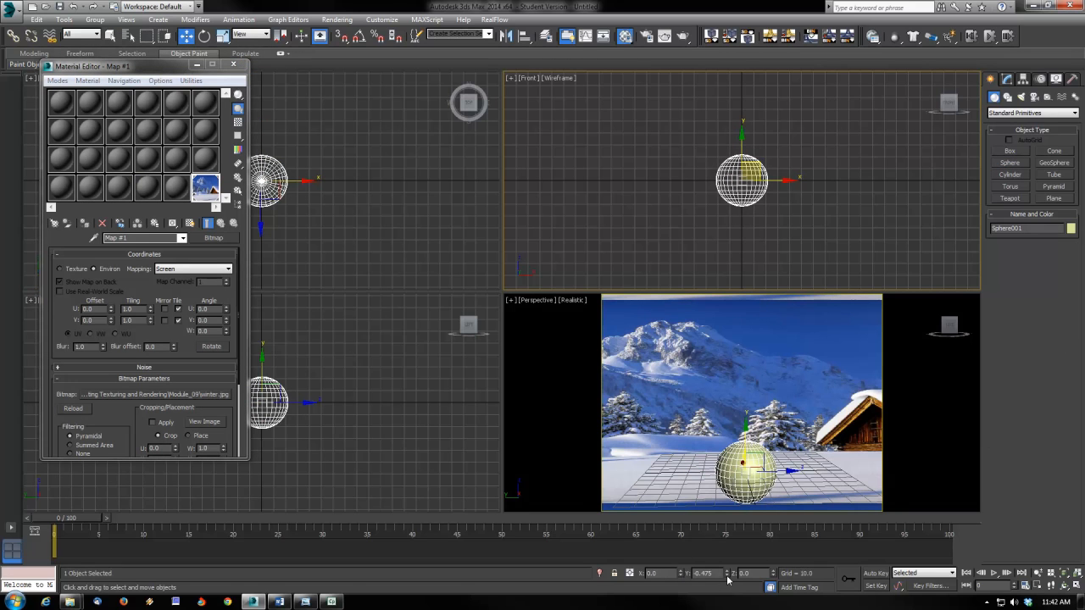
right_click(727, 573)
middle_drag(766, 477, 740, 461)
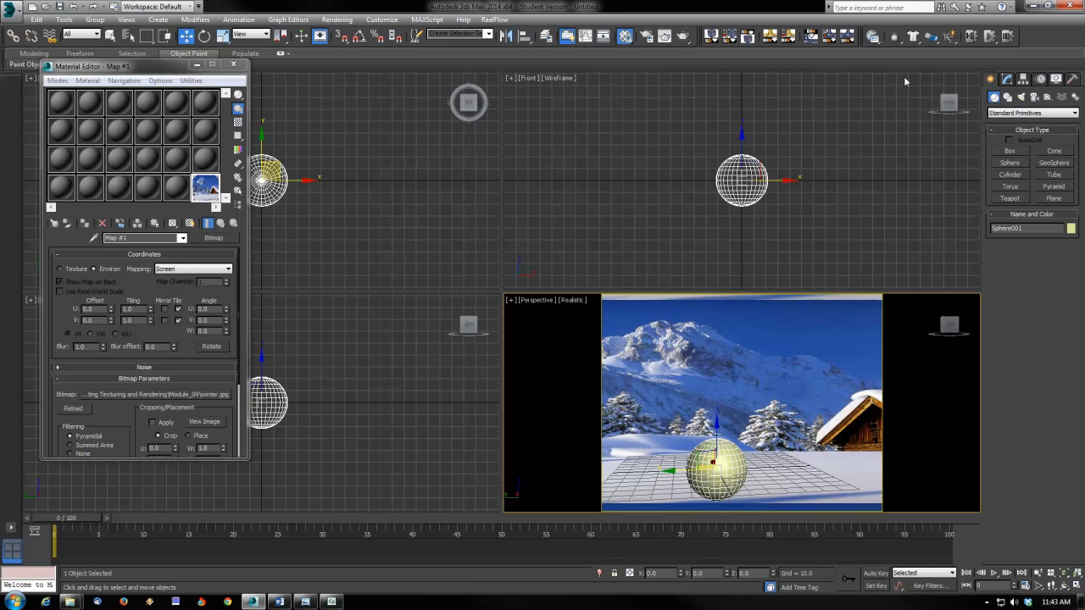
Assign the first sample material to the sphere and set its ambient, diffuse and specular colours to white.
key(Up)
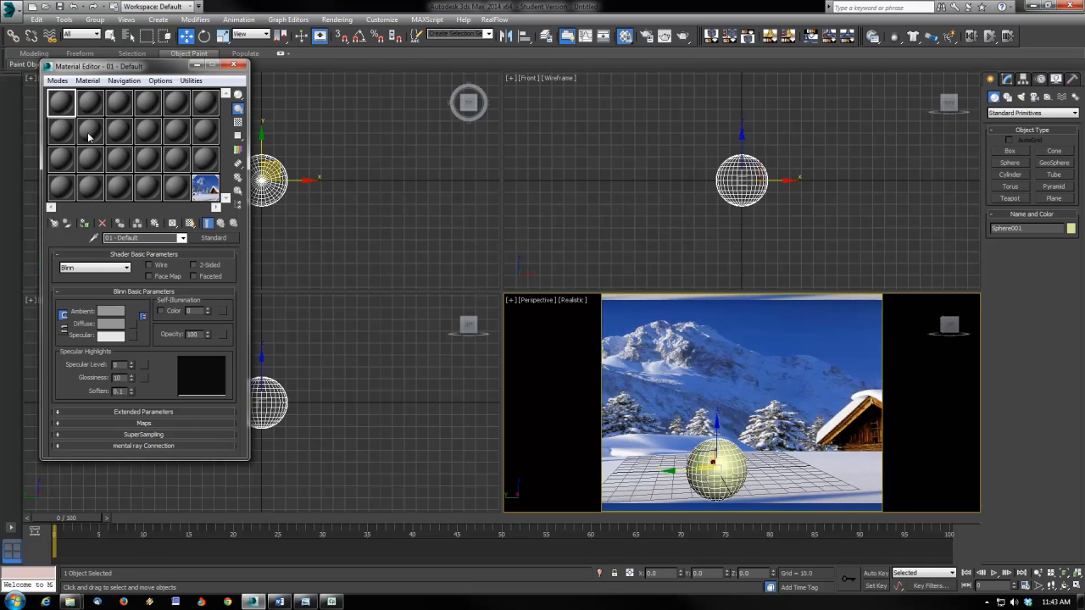
click(84, 223)
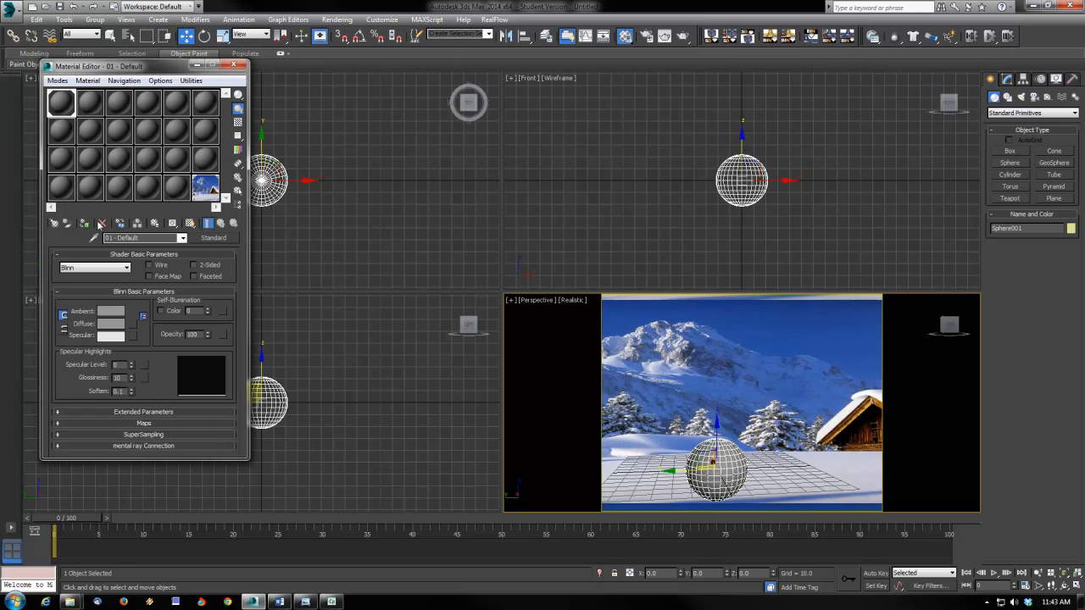
click(117, 327)
drag(325, 125, 327, 161)
click(417, 167)
click(118, 336)
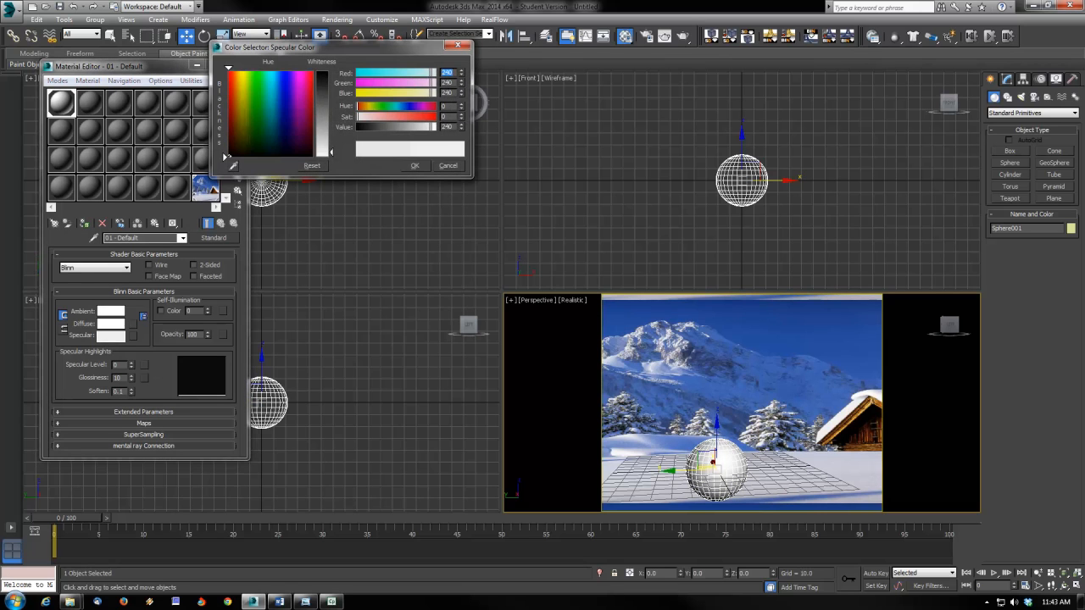
click(416, 167)
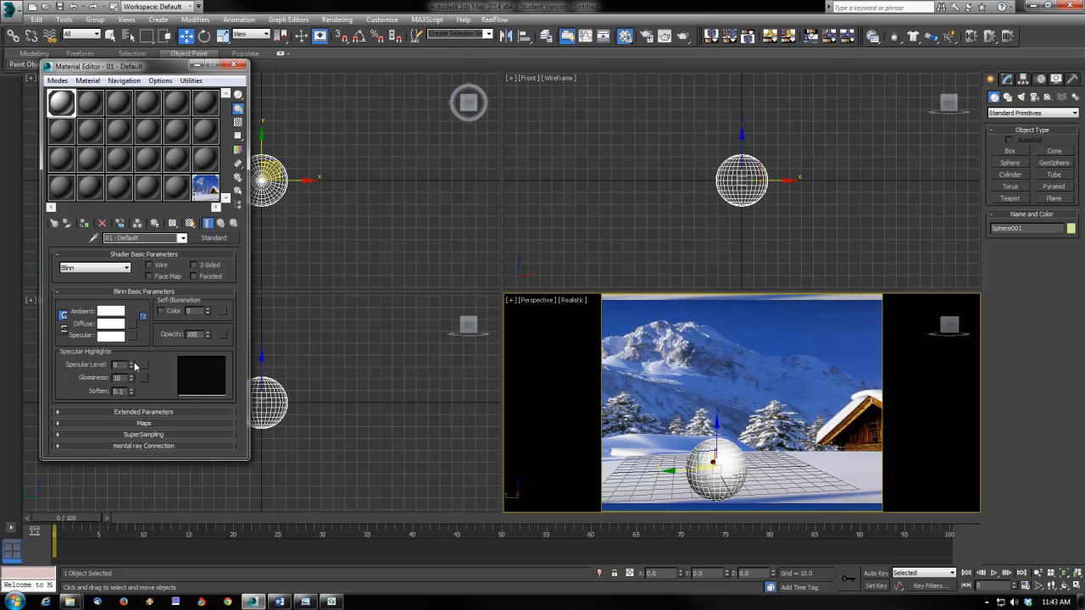
Raise the white material's specular level to 40 and check the result in an enlarged sample preview.
drag(132, 365, 132, 348)
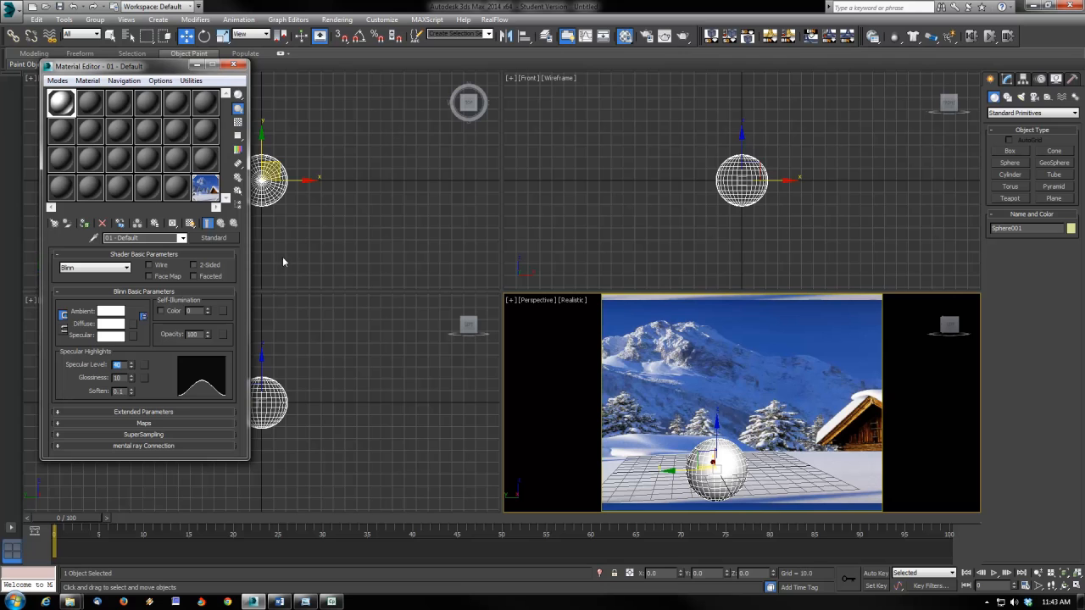
double_click(59, 102)
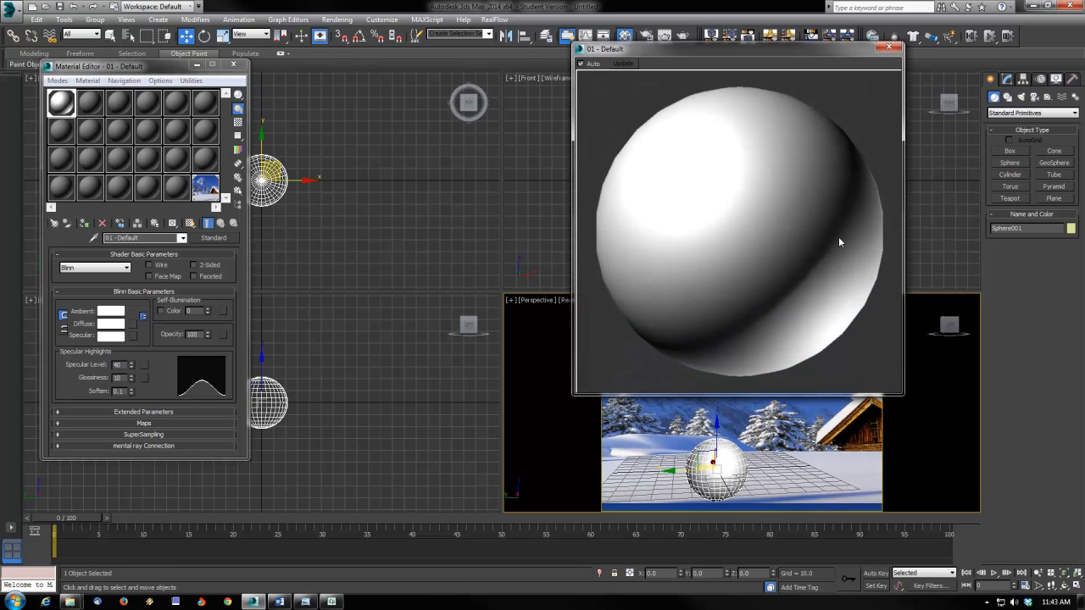
click(885, 61)
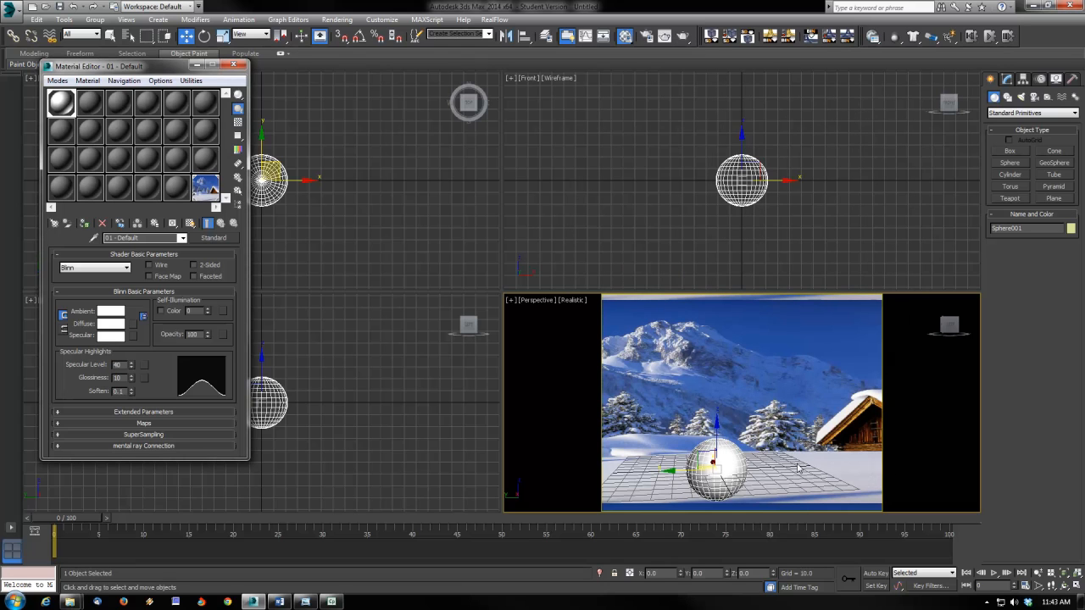
Create a rectangular plane about 143 long and 175 wide around the sphere in the Top viewport.
click(1053, 199)
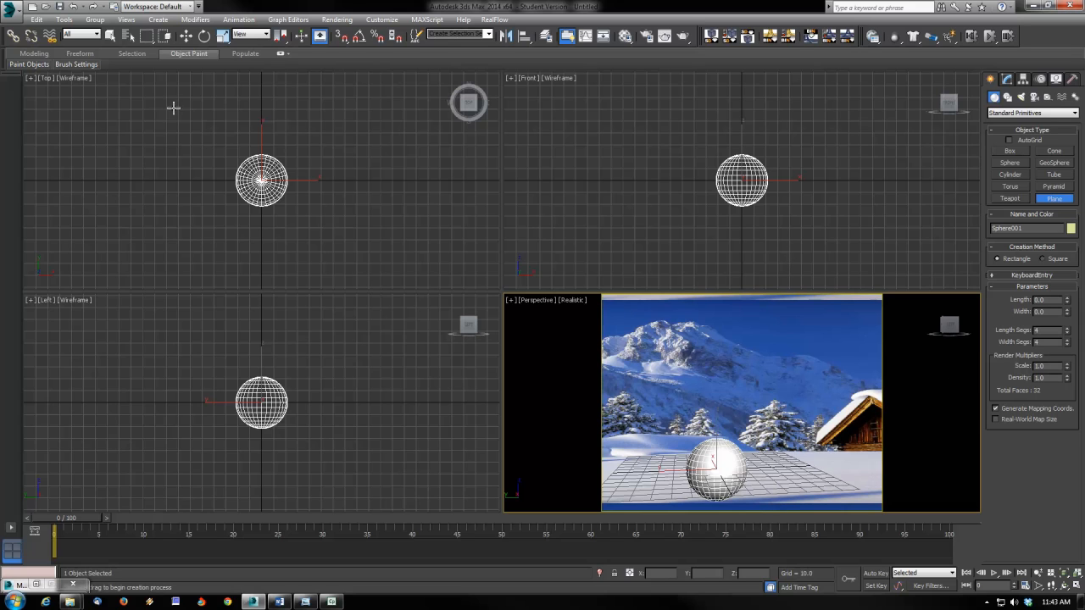
drag(158, 95, 366, 265)
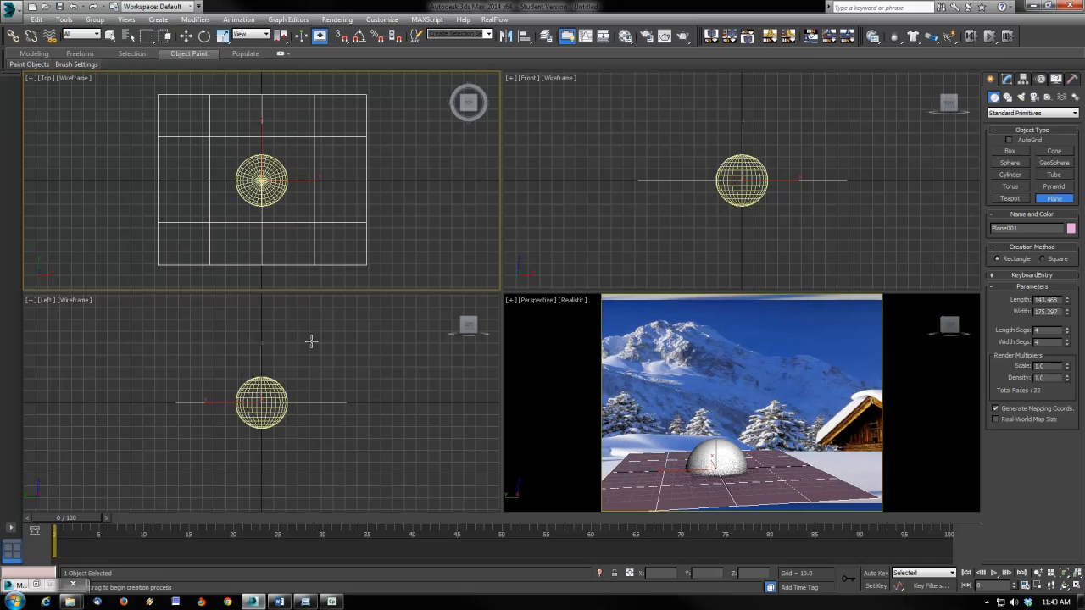
click(187, 35)
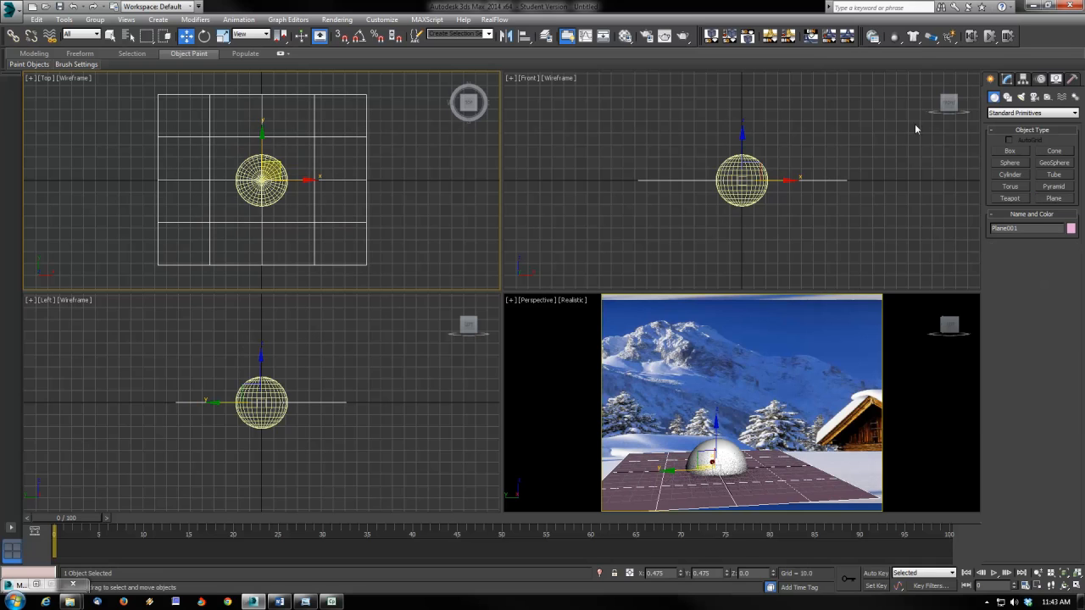
Set the plane's length and width to 150 each and its length and width segments to 1.
click(1007, 79)
click(1044, 239)
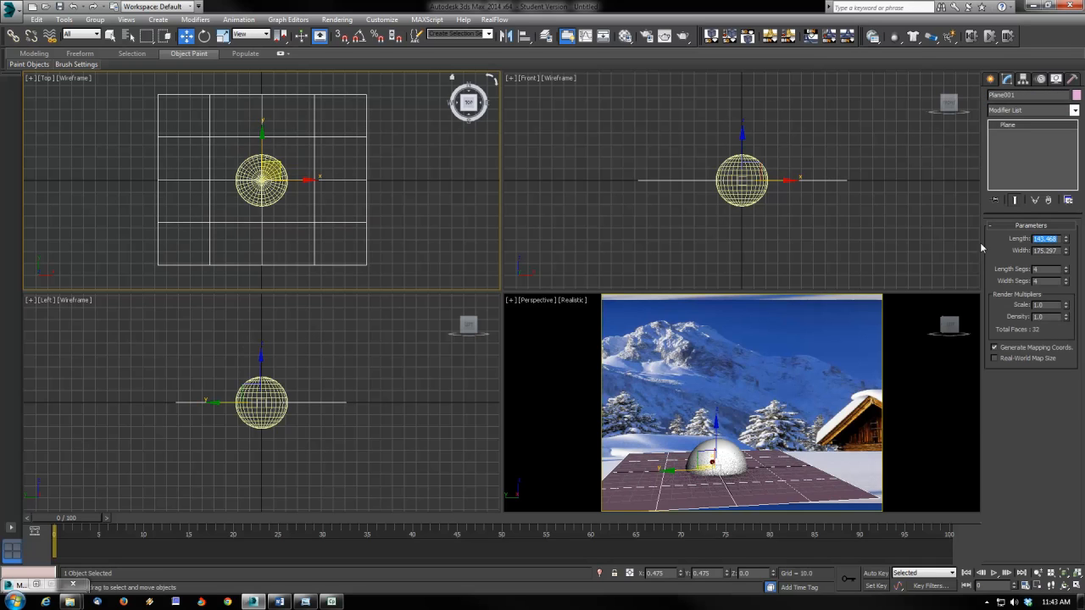
text(150)
key(Tab)
text(150)
key(Tab)
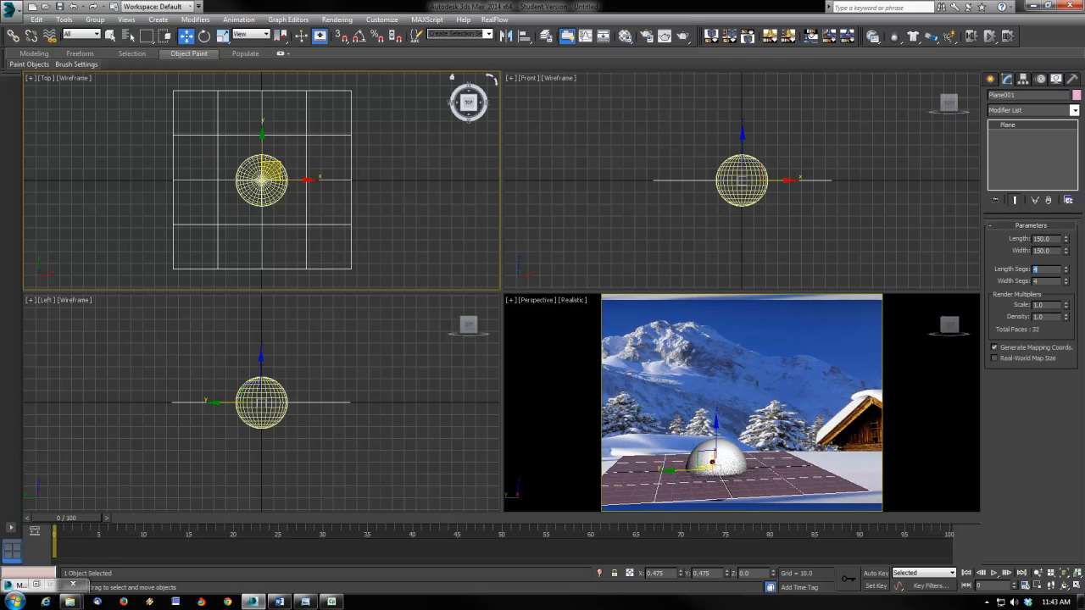
text(1)
key(Tab)
text(1)
key(Tab)
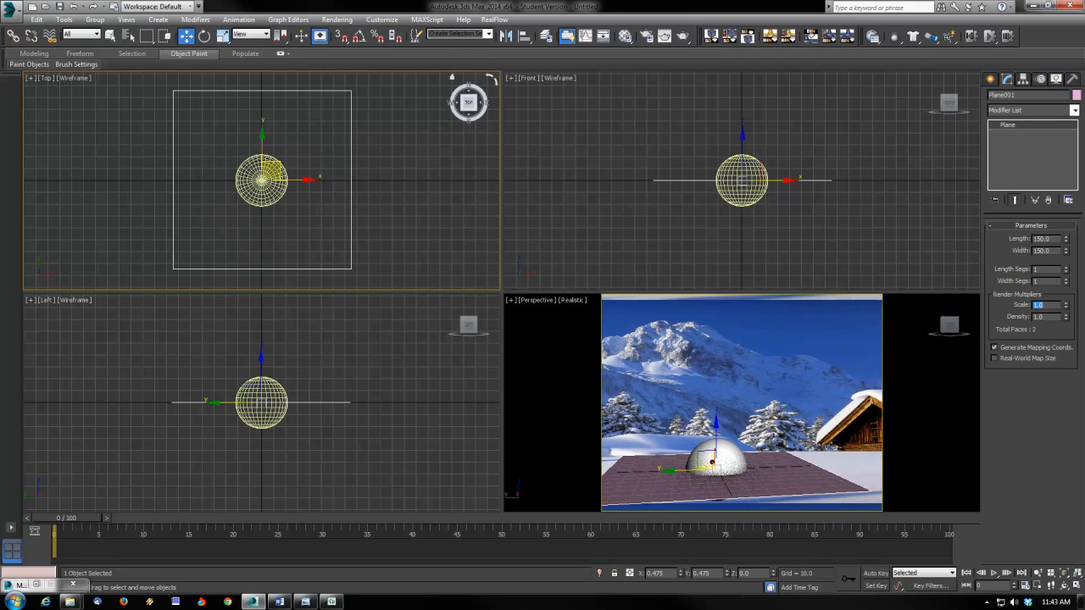
click(781, 453)
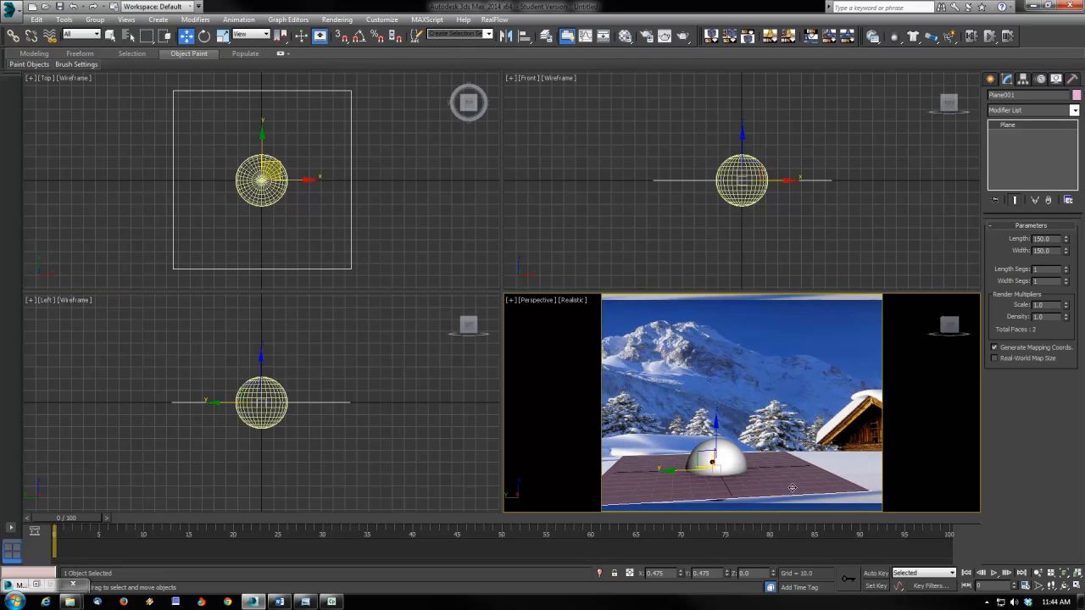
Set the plane's X and Y position to 0 and raise the sphere to a Z position of about 2.9.
right_click(675, 574)
right_click(681, 575)
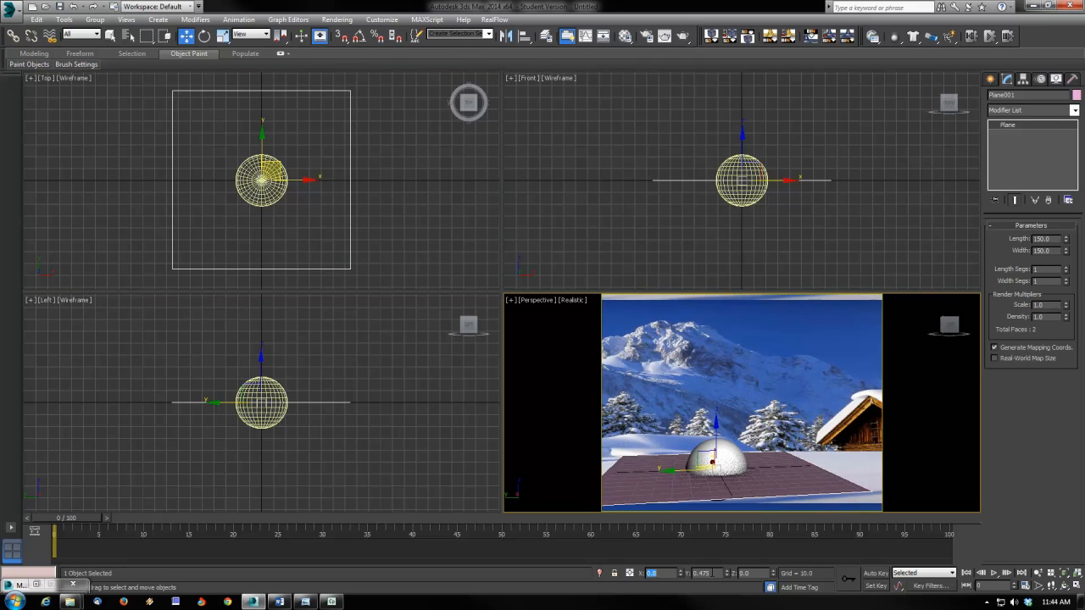
right_click(728, 573)
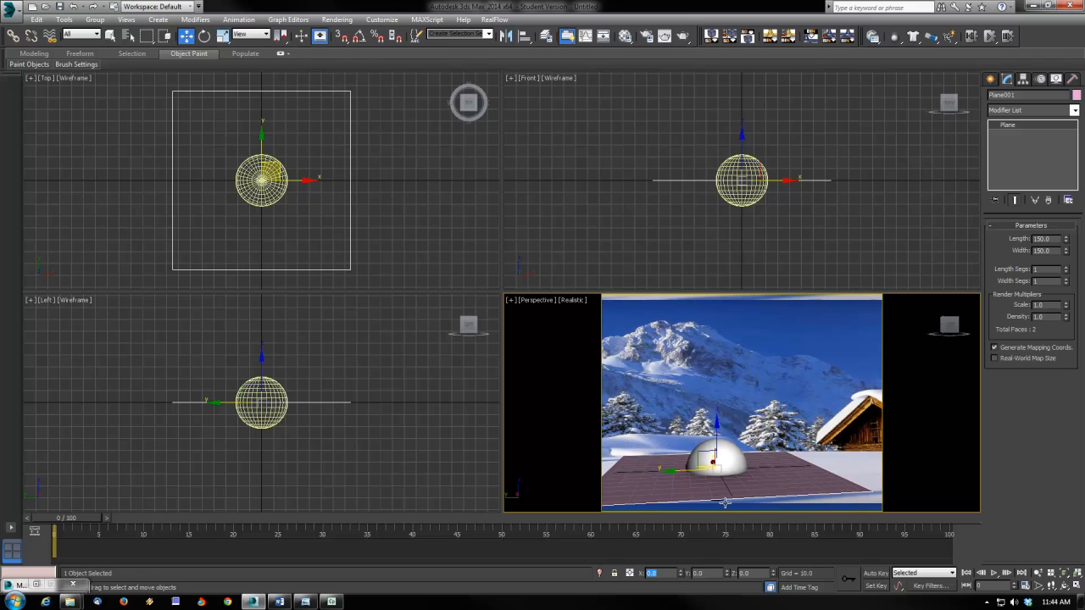
click(721, 459)
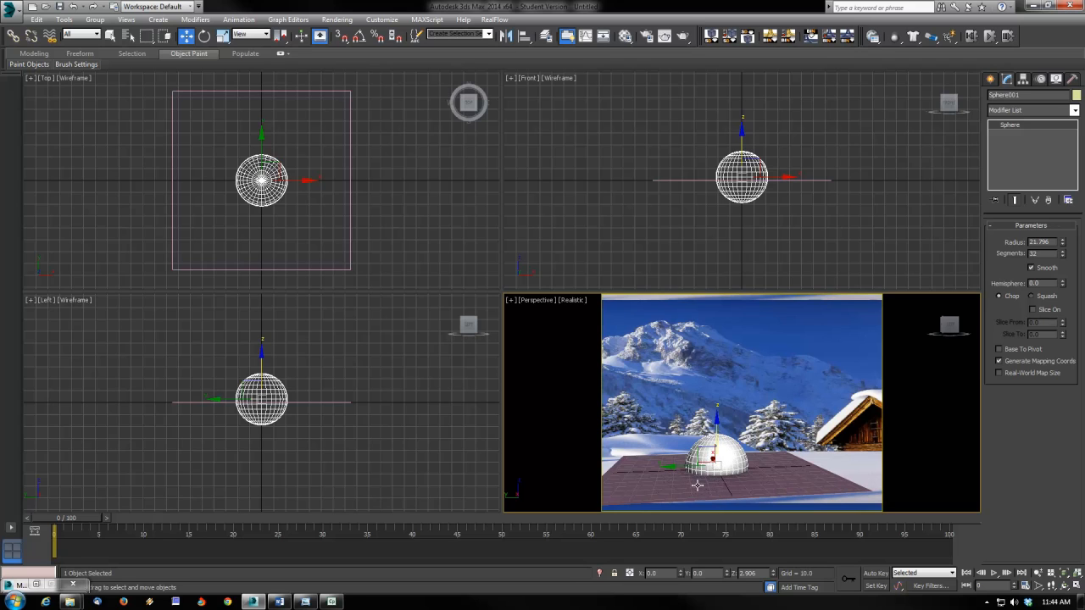
Change the second sample material to the mental ray Matte/Shadow/Reflection type and apply it to the plane.
click(784, 483)
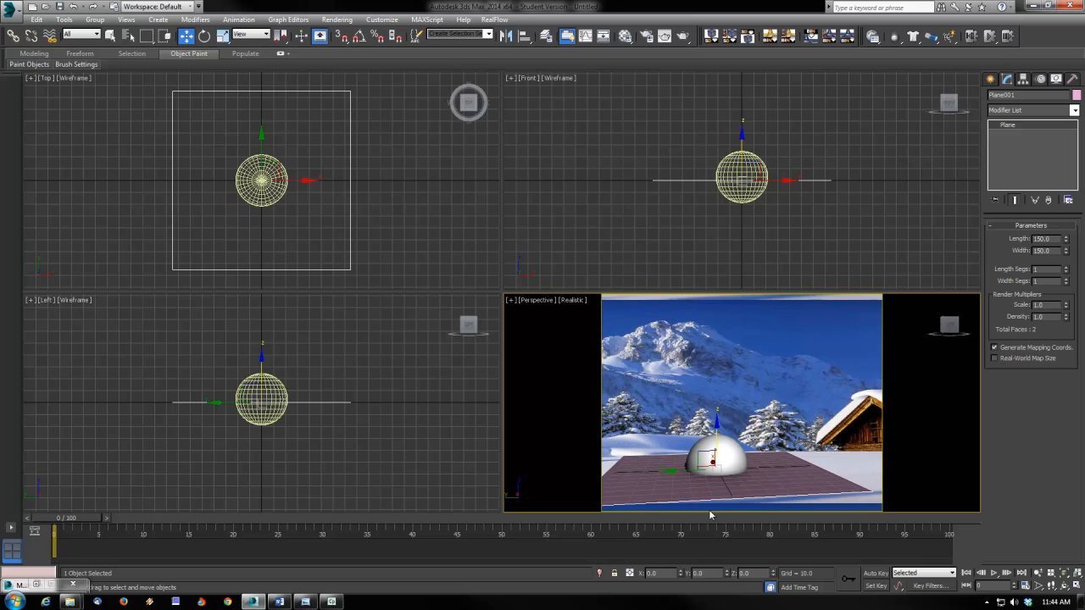
click(624, 36)
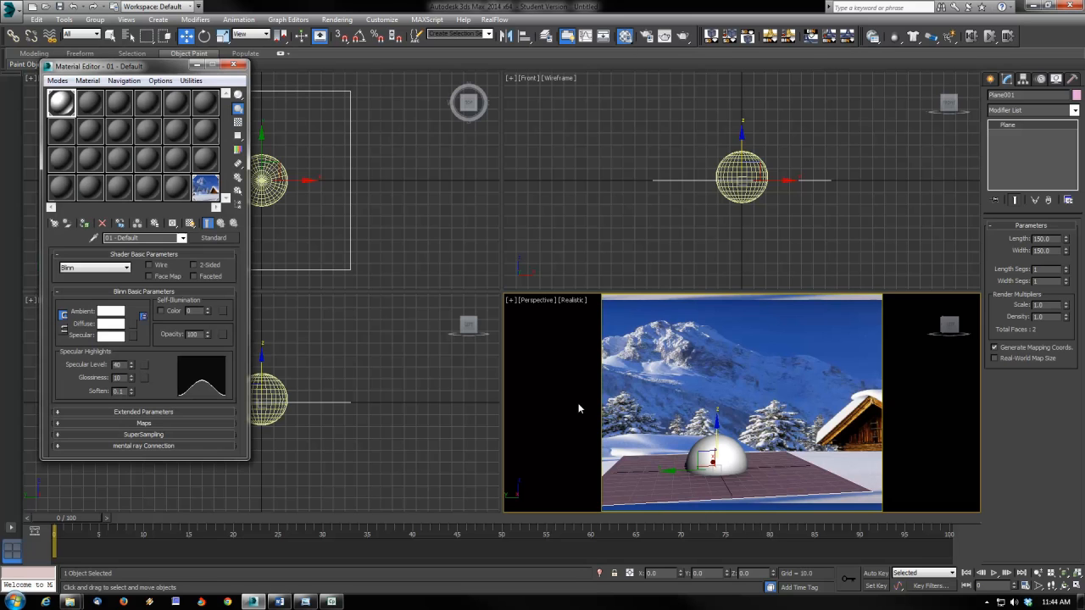
click(97, 106)
drag(115, 66, 204, 83)
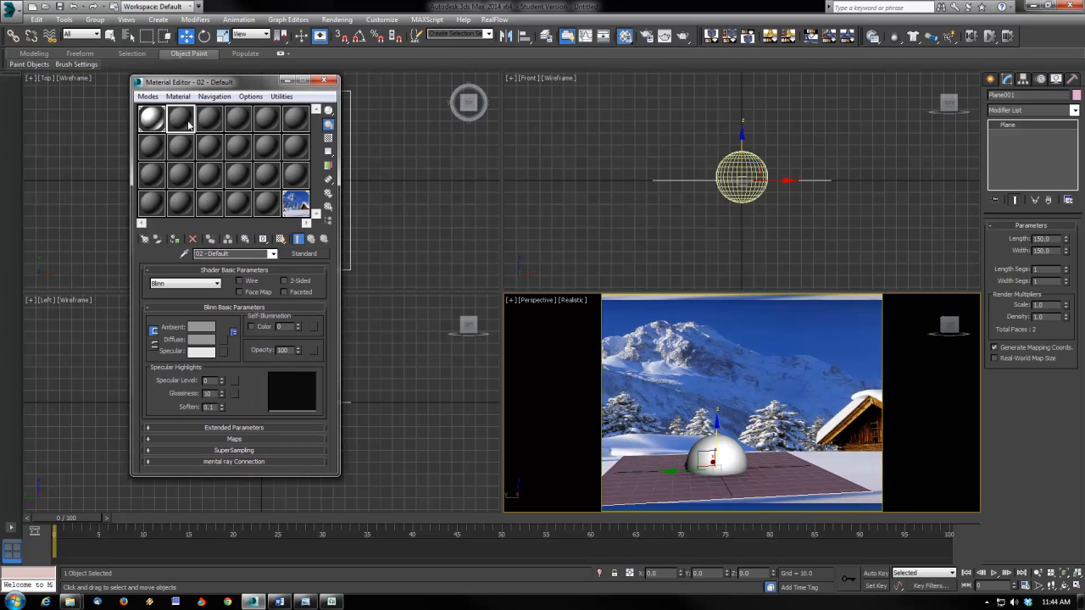
click(304, 254)
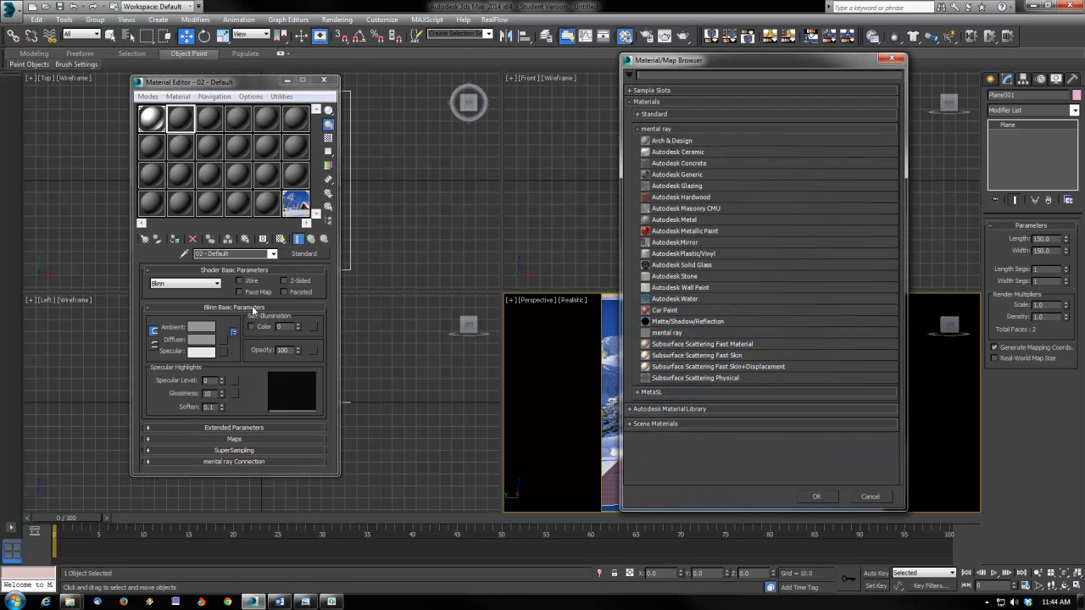
double_click(688, 322)
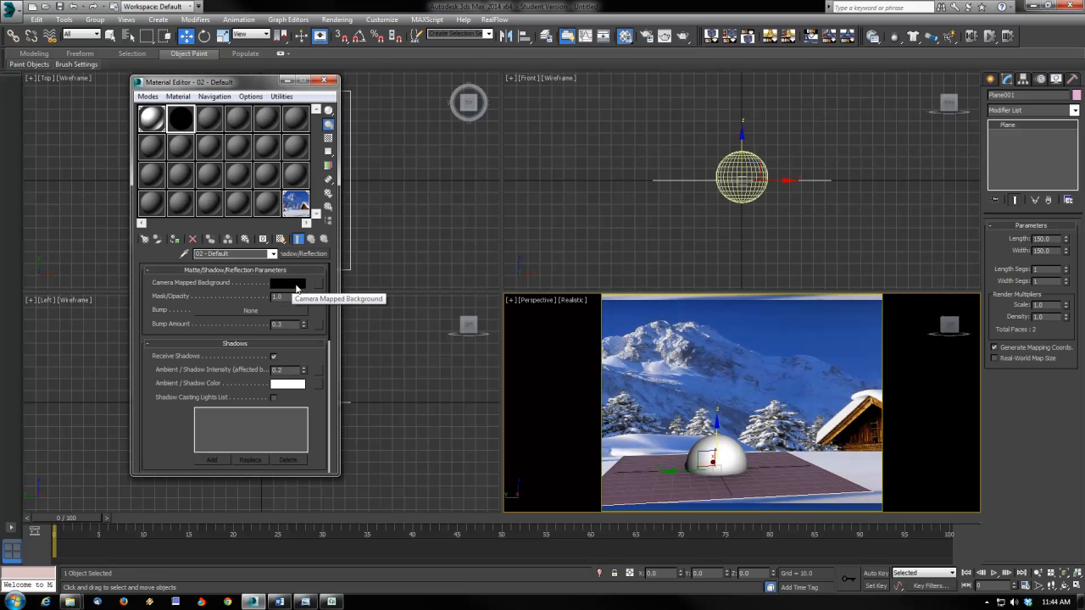
drag(183, 124, 655, 484)
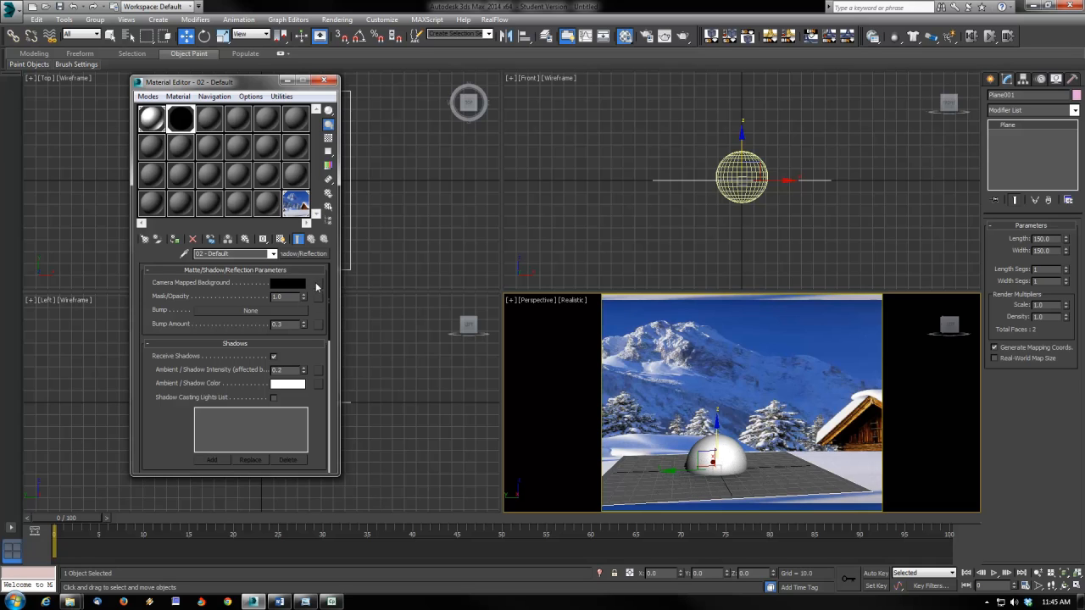
Paste a copy of the winter map into the plane material's Camera Mapped Background and check the enlarged sample preview.
click(296, 210)
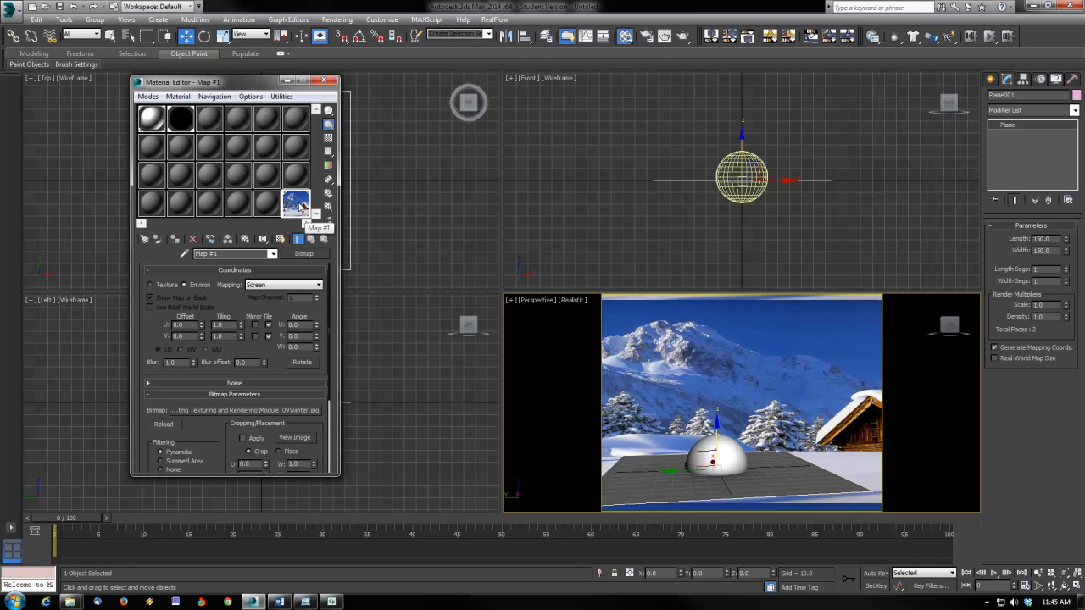
right_click(303, 255)
click(331, 278)
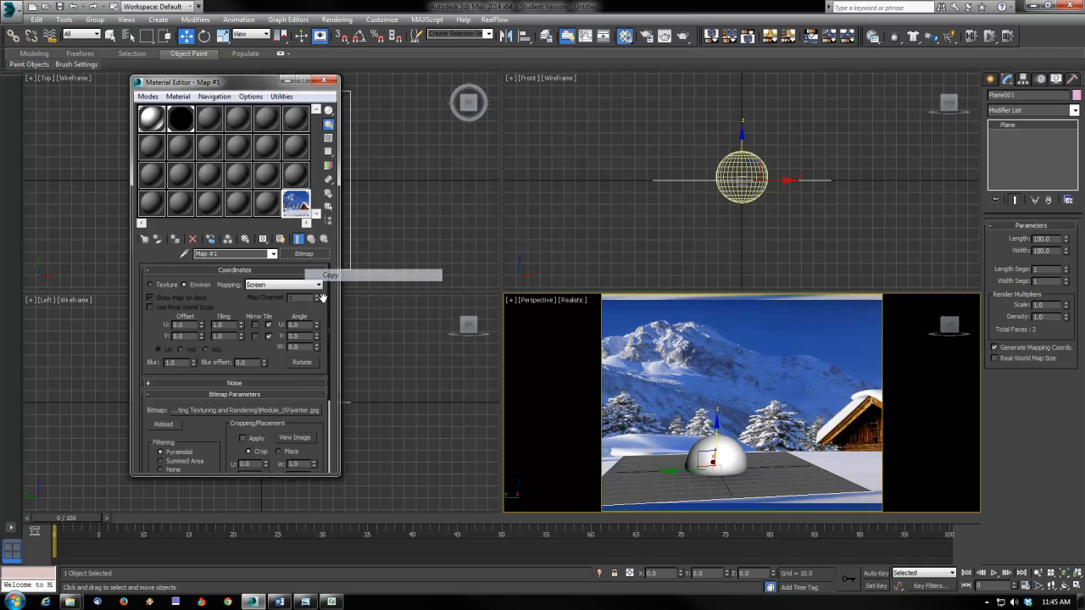
click(188, 125)
right_click(319, 282)
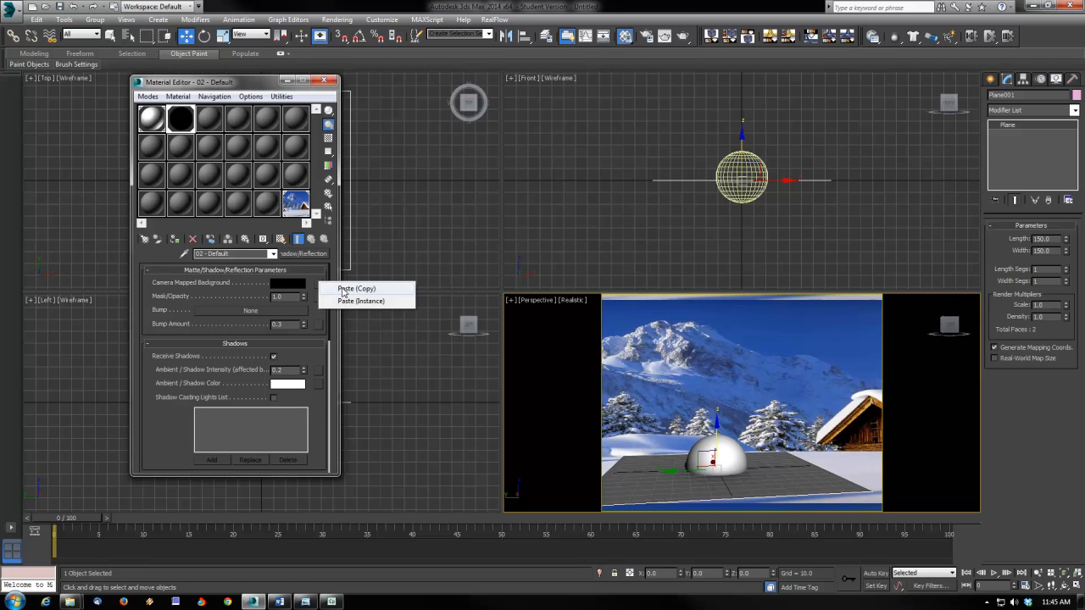
click(346, 289)
double_click(187, 124)
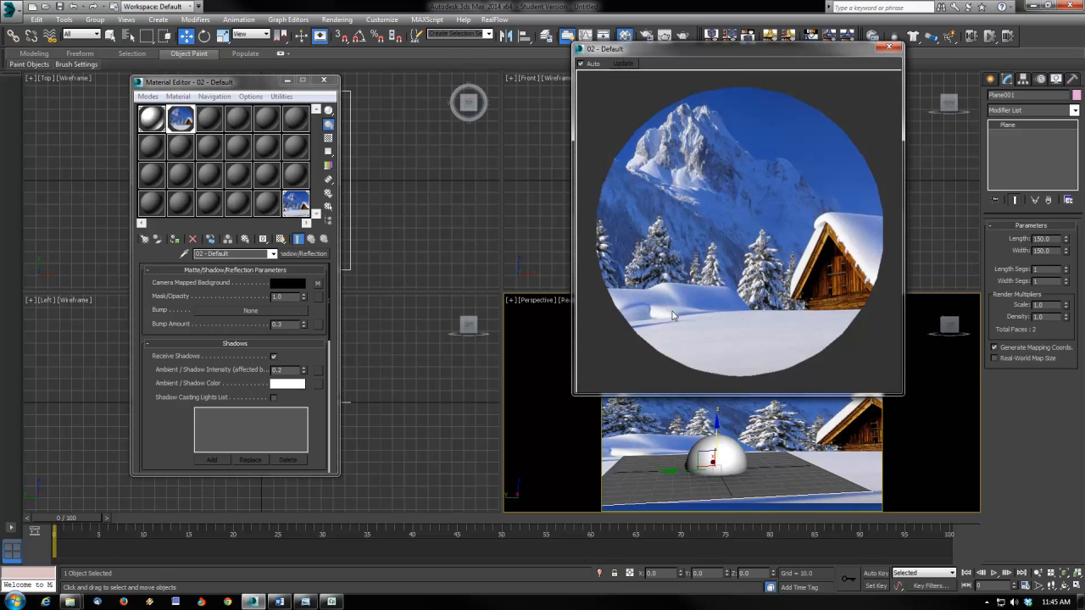
click(889, 47)
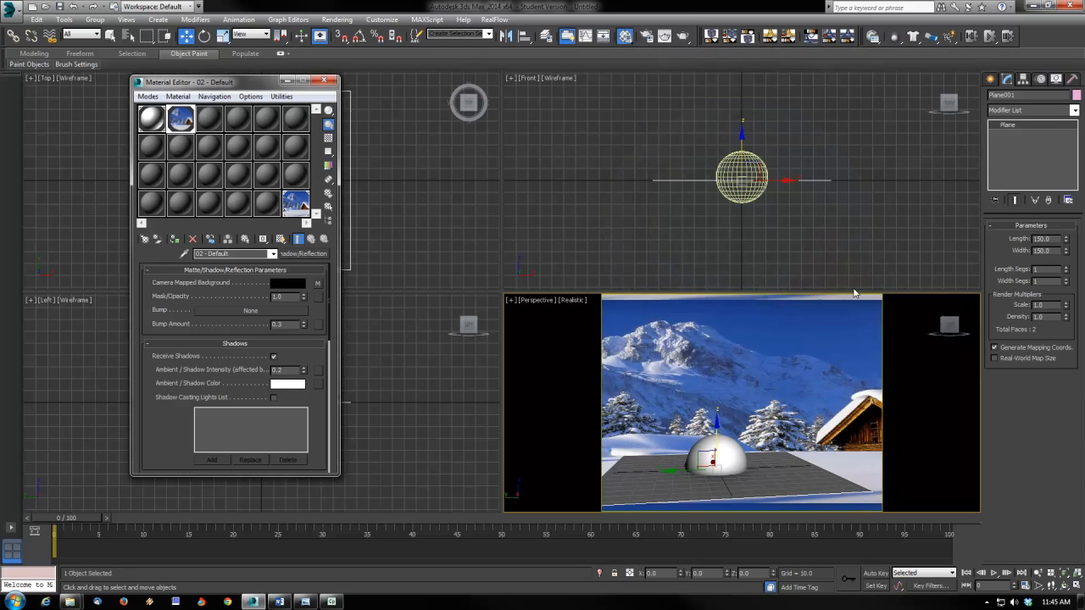
Turn on see-through display for the plane in the viewports and clear the selection.
click(787, 478)
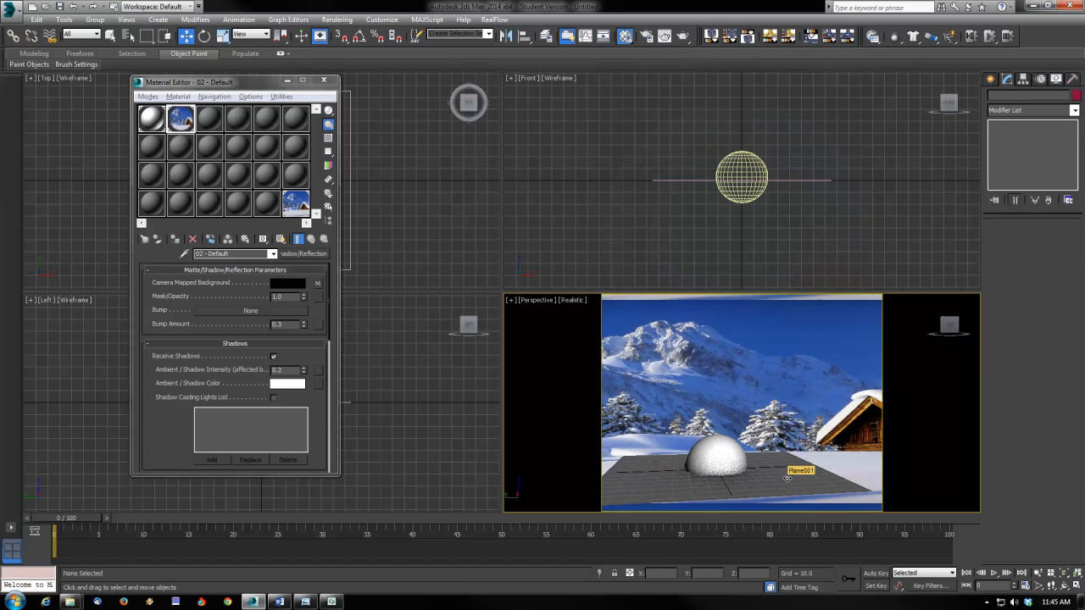
click(771, 474)
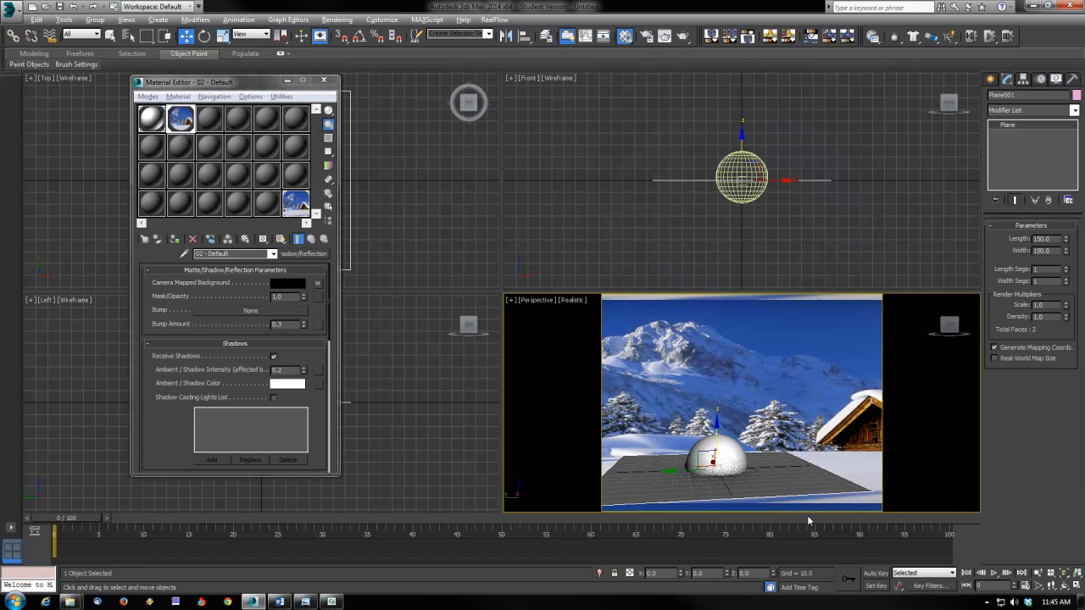
key(alt+x)
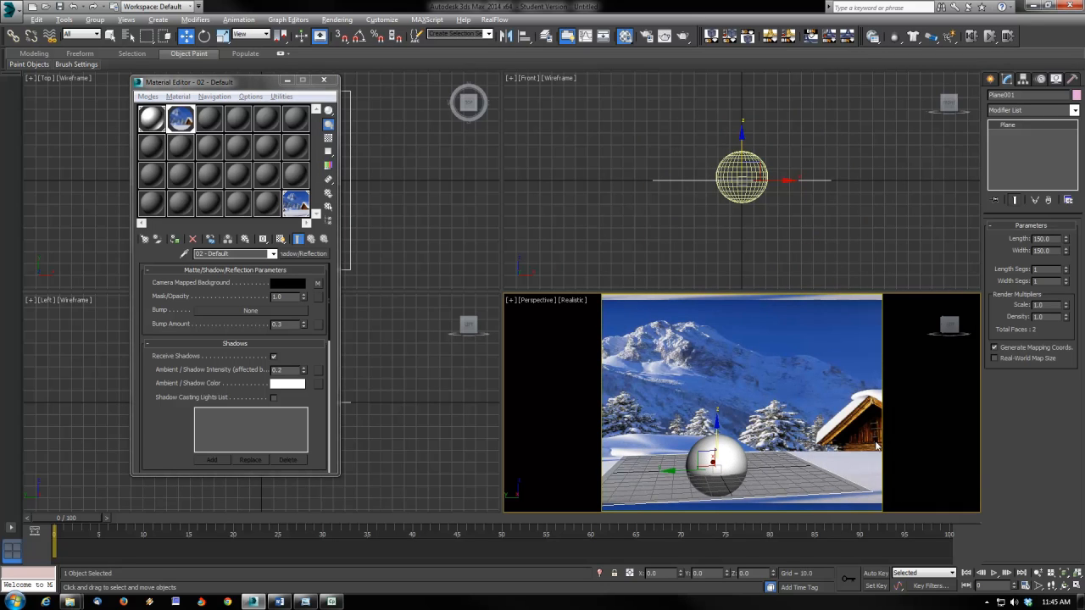
click(903, 418)
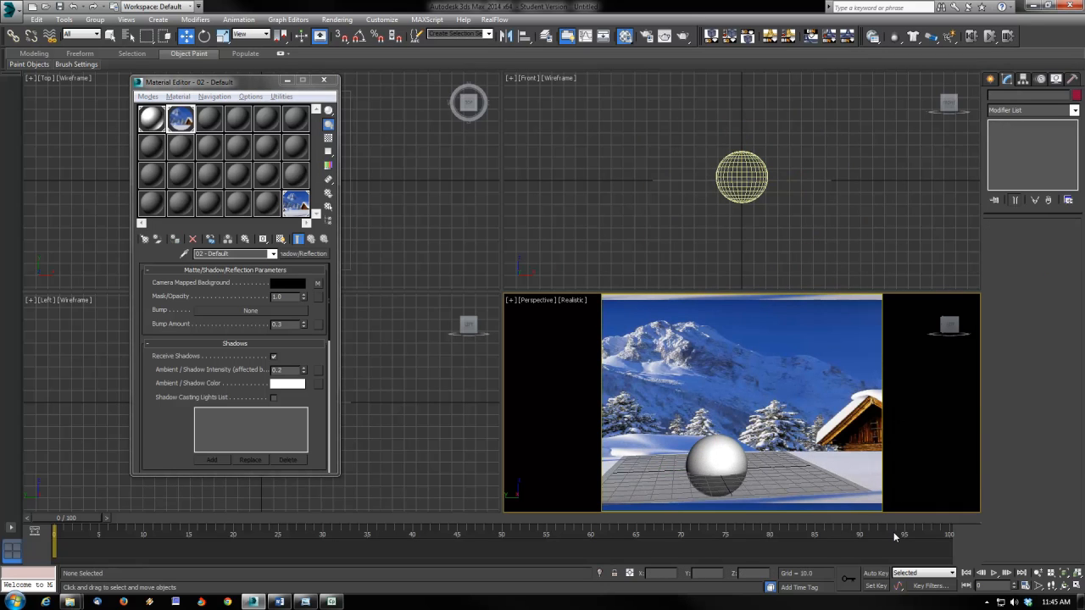
Render the Perspective view to check how the sphere and matte plane blend with the winter background.
click(684, 35)
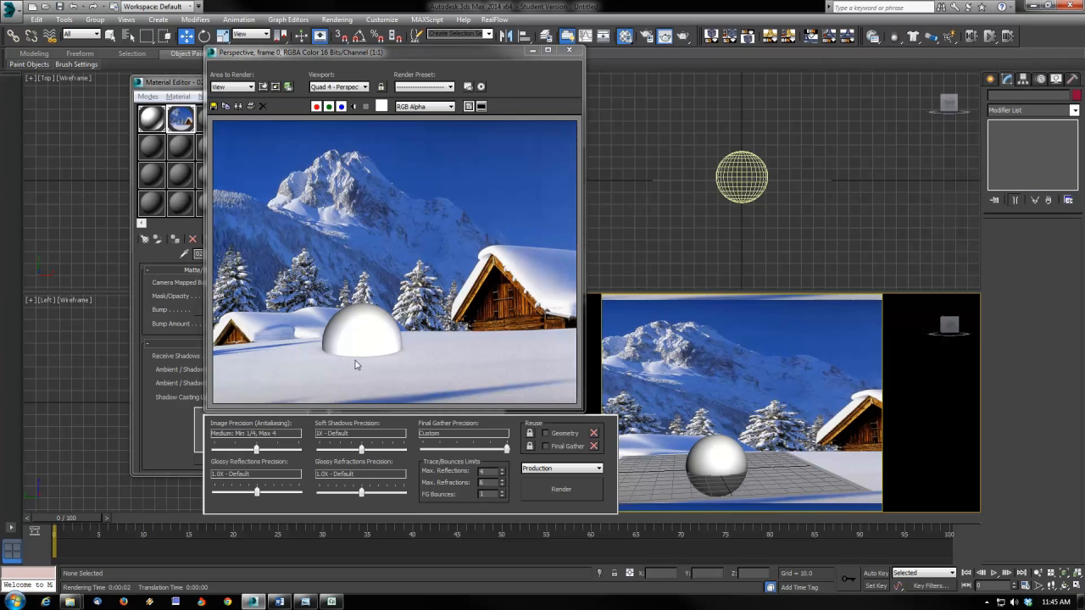
click(575, 52)
Create a standard mr Area Omni light above and to one side of the sphere in the Front view, and close the Material Editor.
click(992, 78)
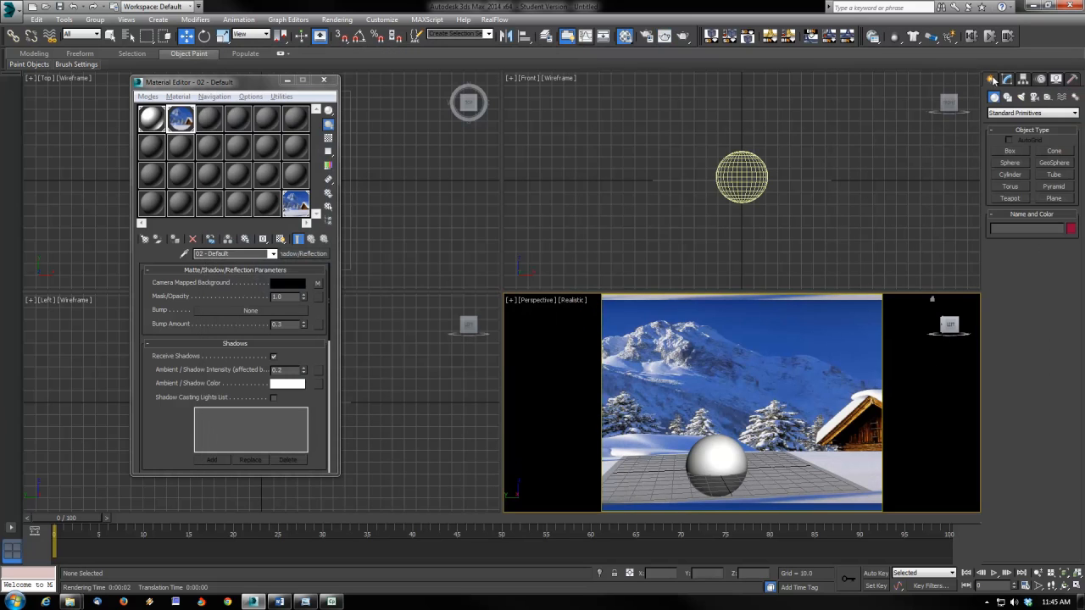
click(1021, 97)
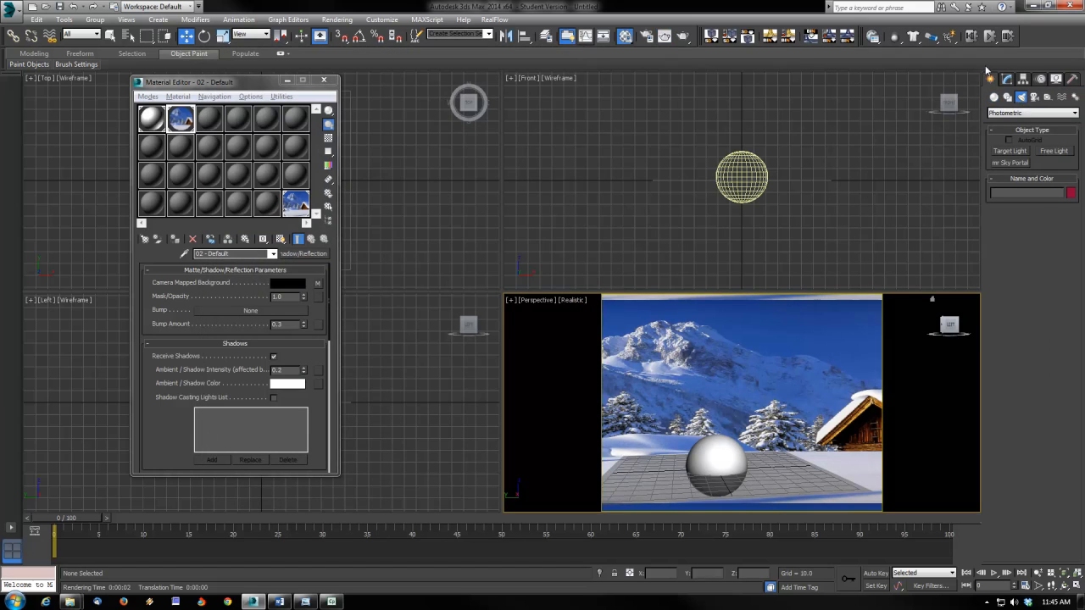
click(1032, 112)
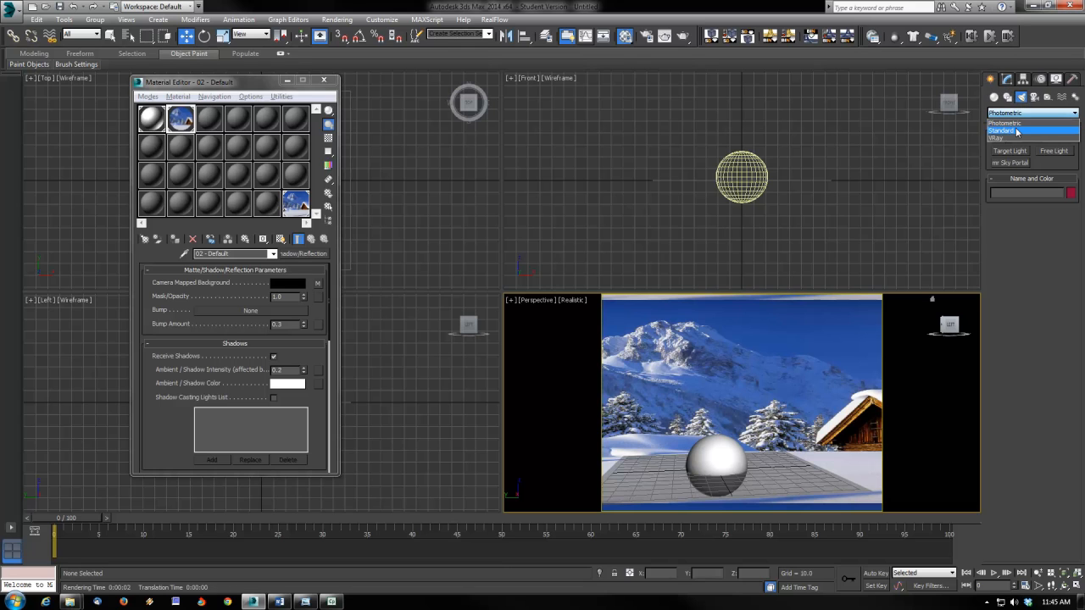
click(1025, 134)
click(1019, 188)
middle_drag(837, 220, 825, 270)
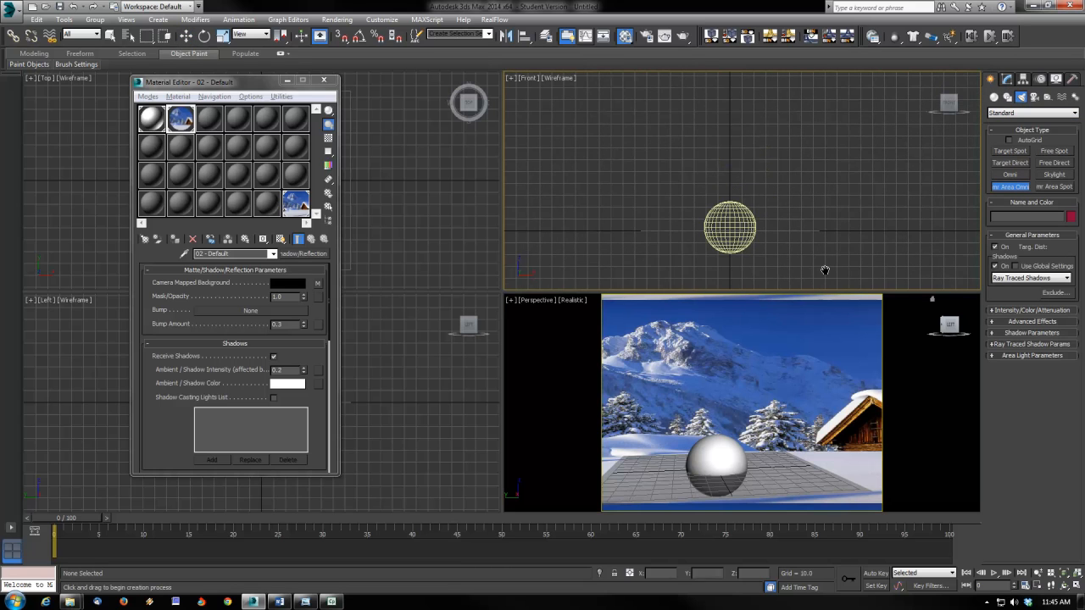
click(811, 105)
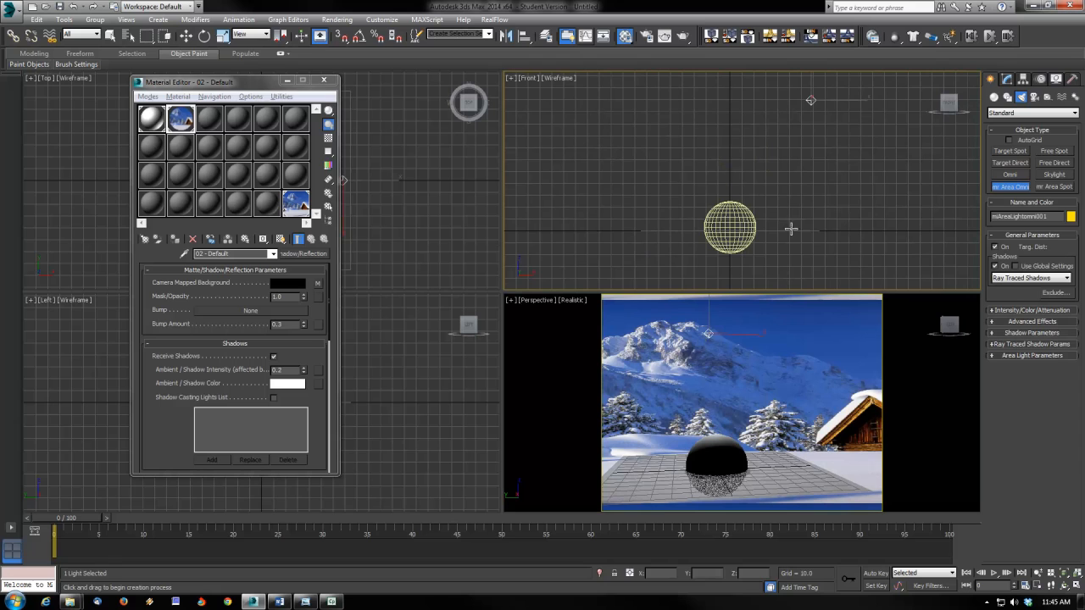
click(323, 81)
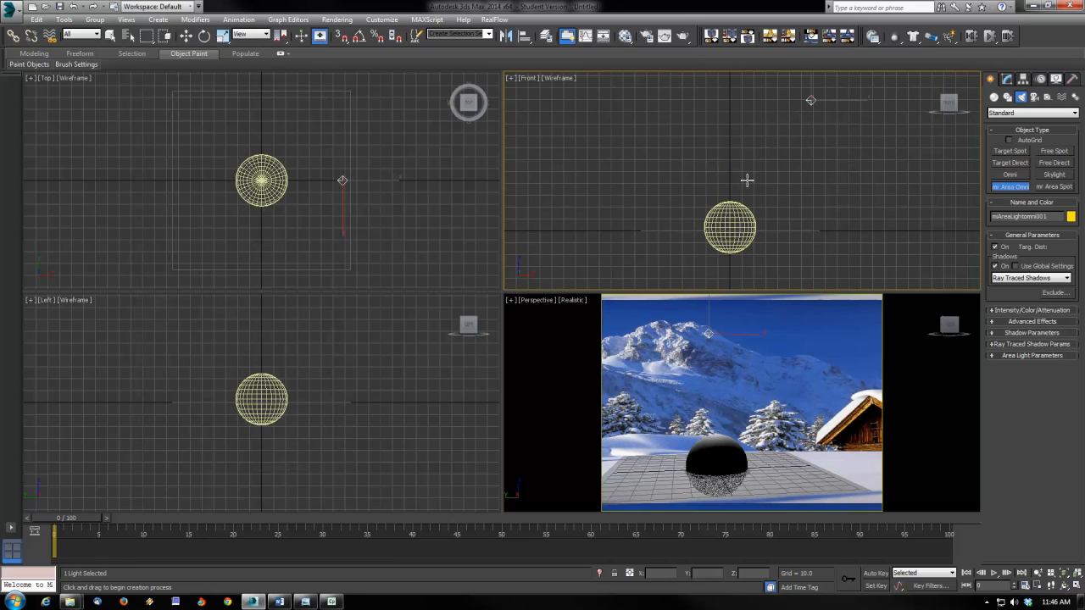
Move the area light to about X 24, Y 88, Z 110 while checking the shadow it casts on the ground plane.
click(186, 36)
click(359, 162)
drag(358, 163, 330, 222)
click(659, 463)
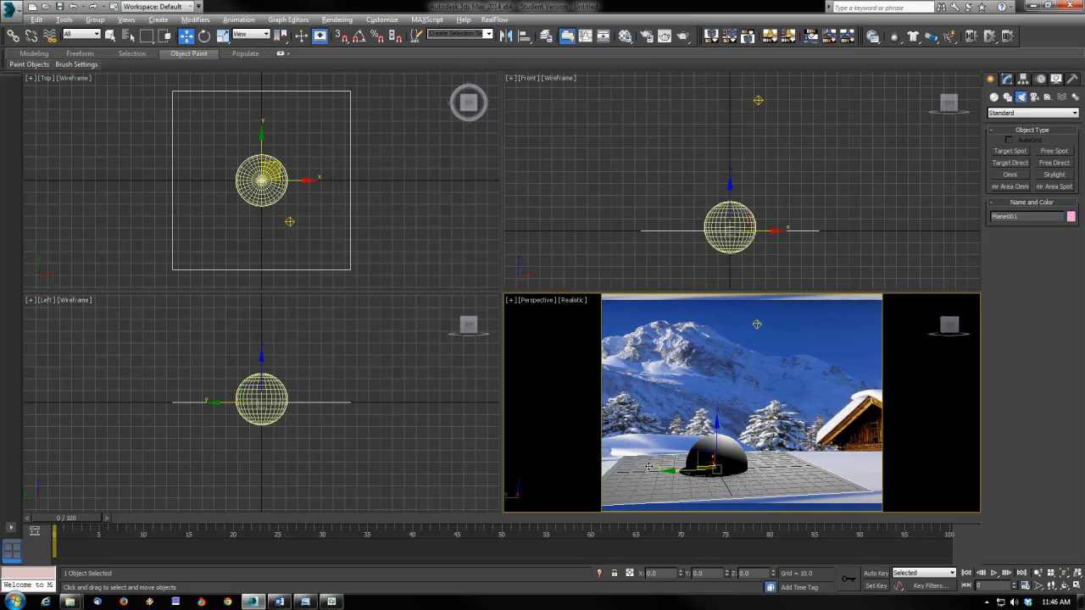
click(920, 484)
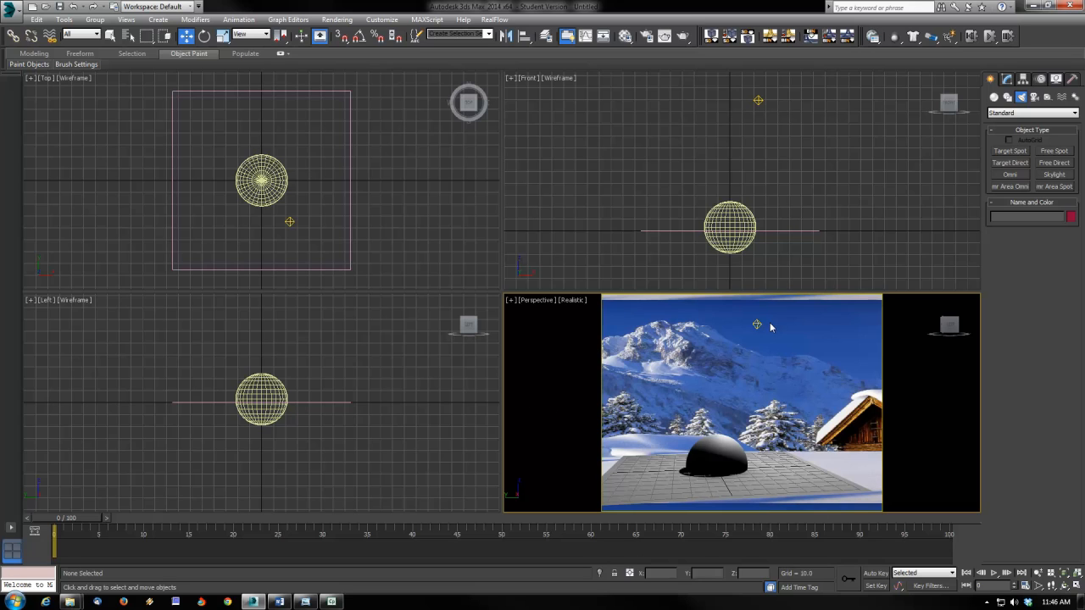
drag(757, 325, 562, 327)
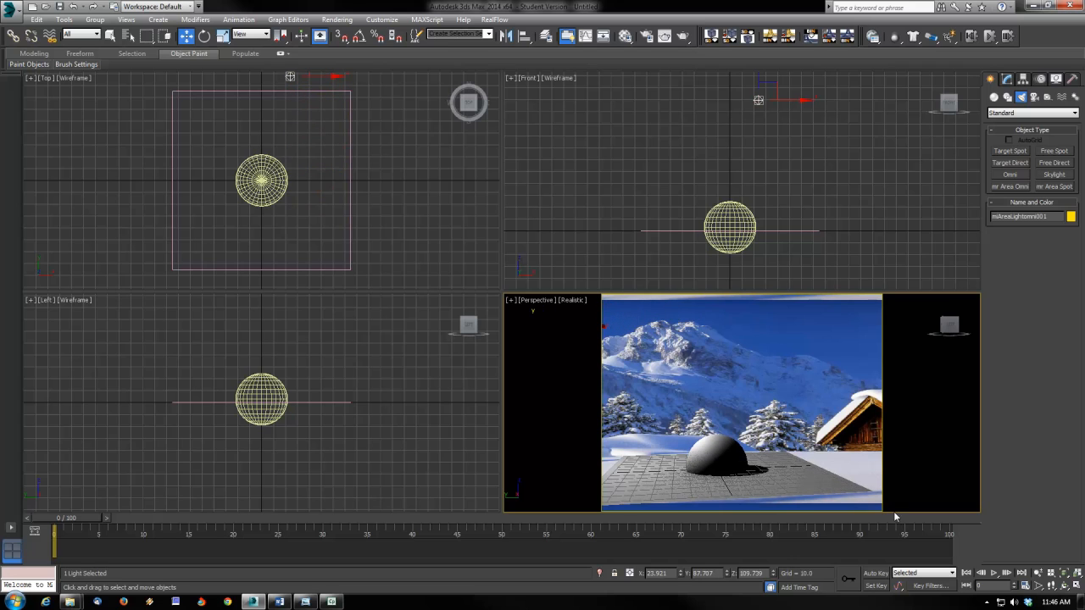
click(827, 489)
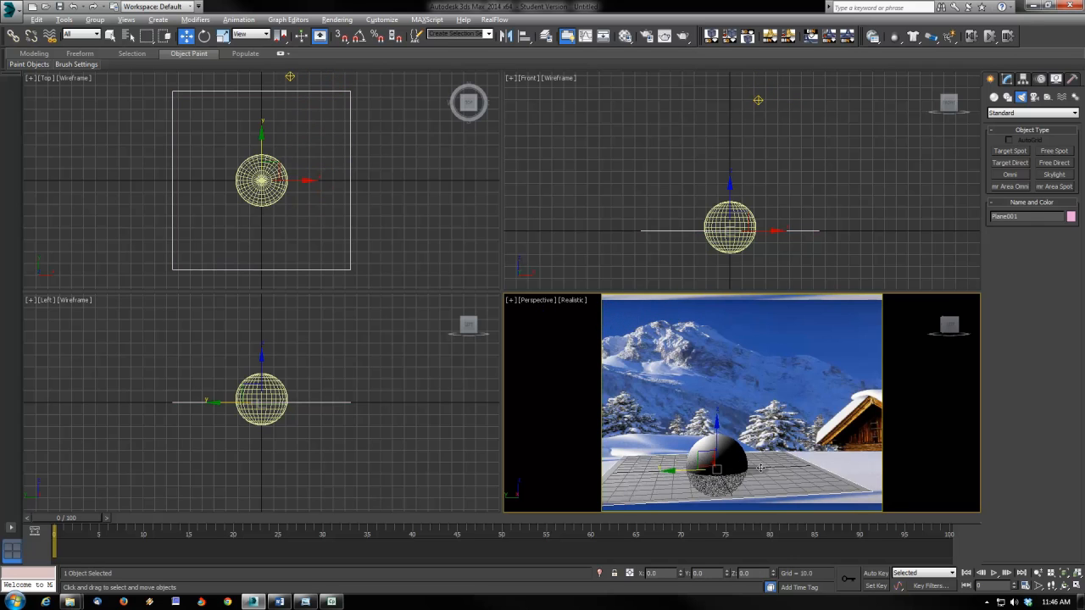
Move the area light across to about X -44 and farther from the sphere along Y to about 222.
click(291, 77)
middle_drag(318, 115, 319, 138)
drag(326, 99, 246, 107)
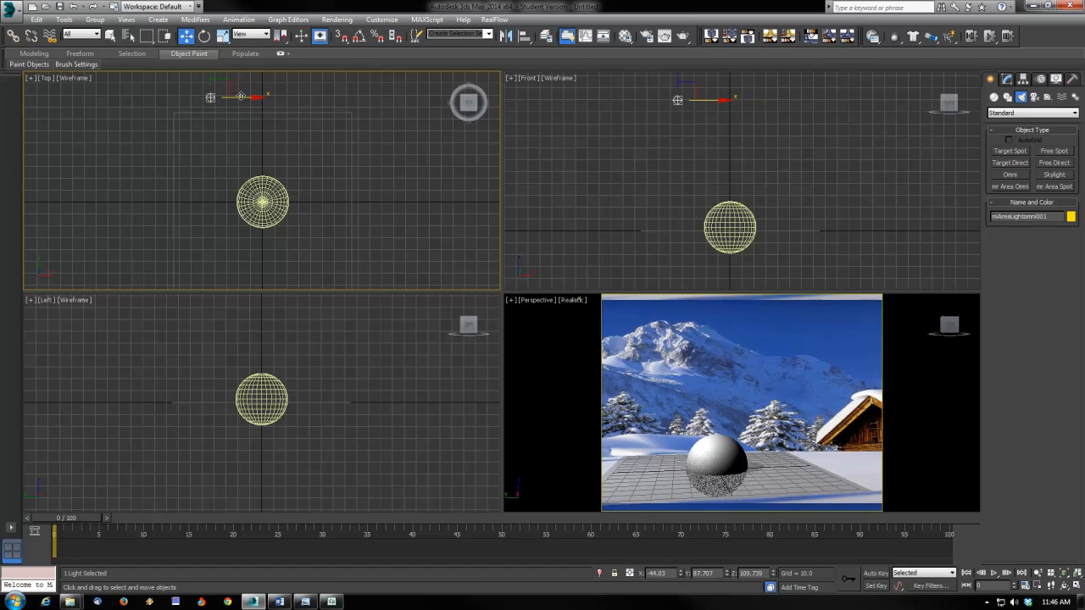
right_click(242, 110)
middle_drag(702, 168, 706, 171)
middle_drag(351, 404, 350, 409)
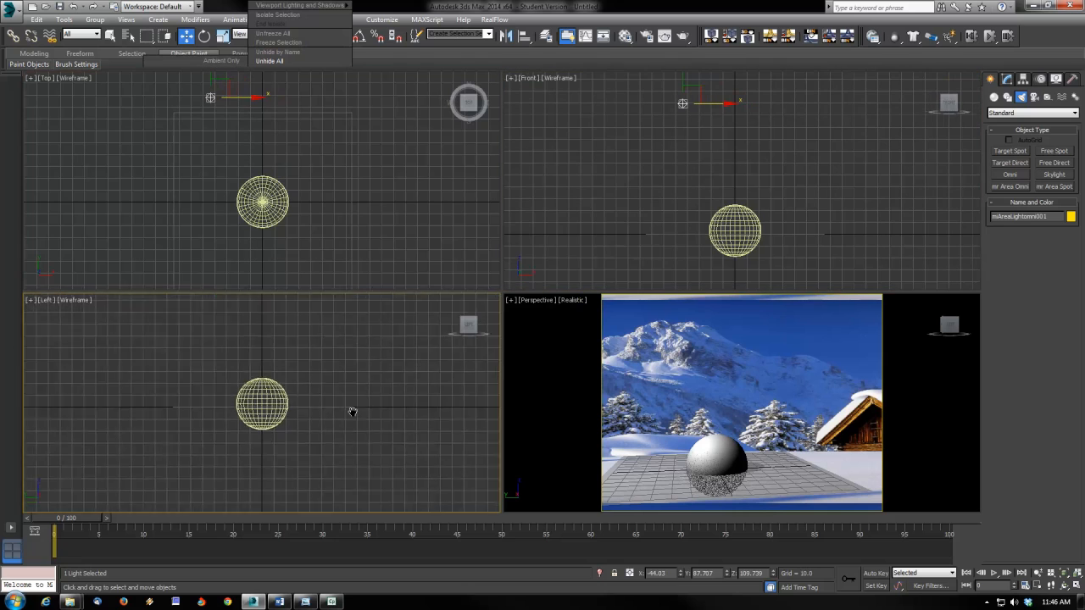
scroll(349, 428, down, 5)
drag(314, 379, 261, 383)
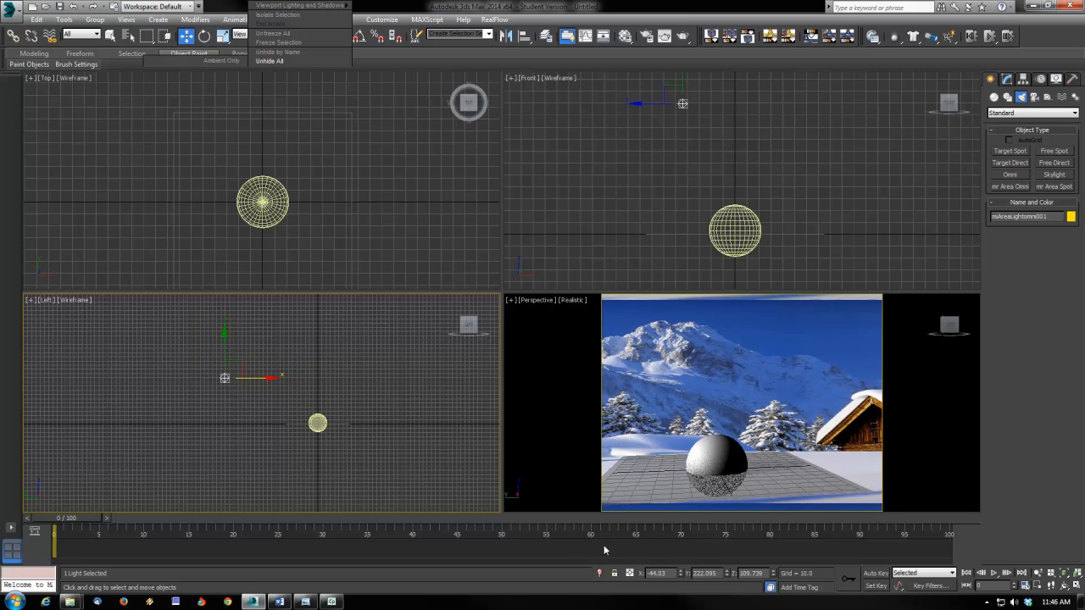
Increase the ground plane's length to 208.5, keeping its width at 150.
click(819, 473)
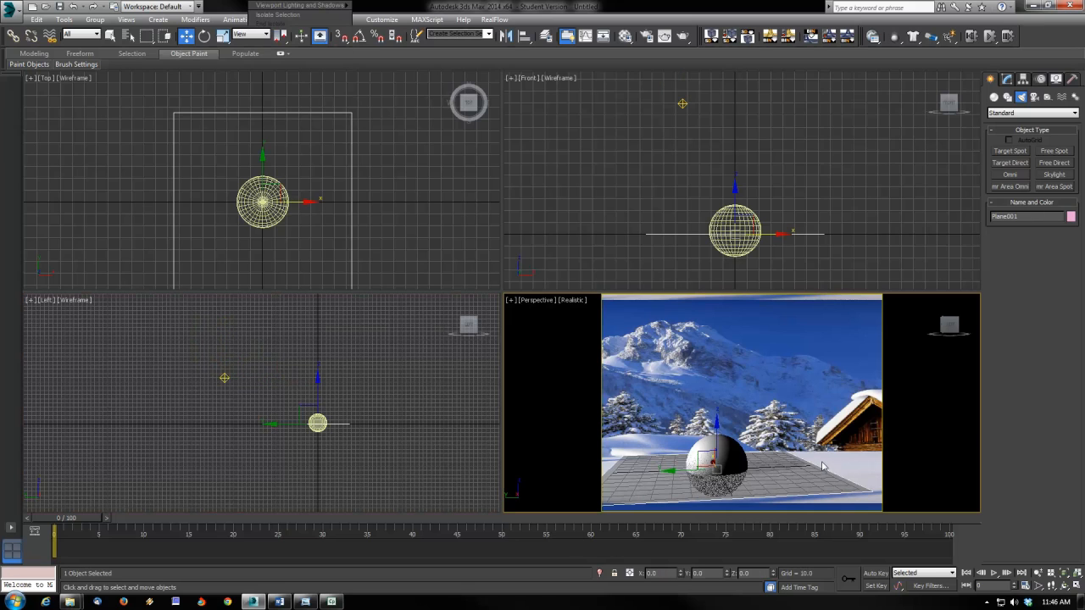
click(1007, 79)
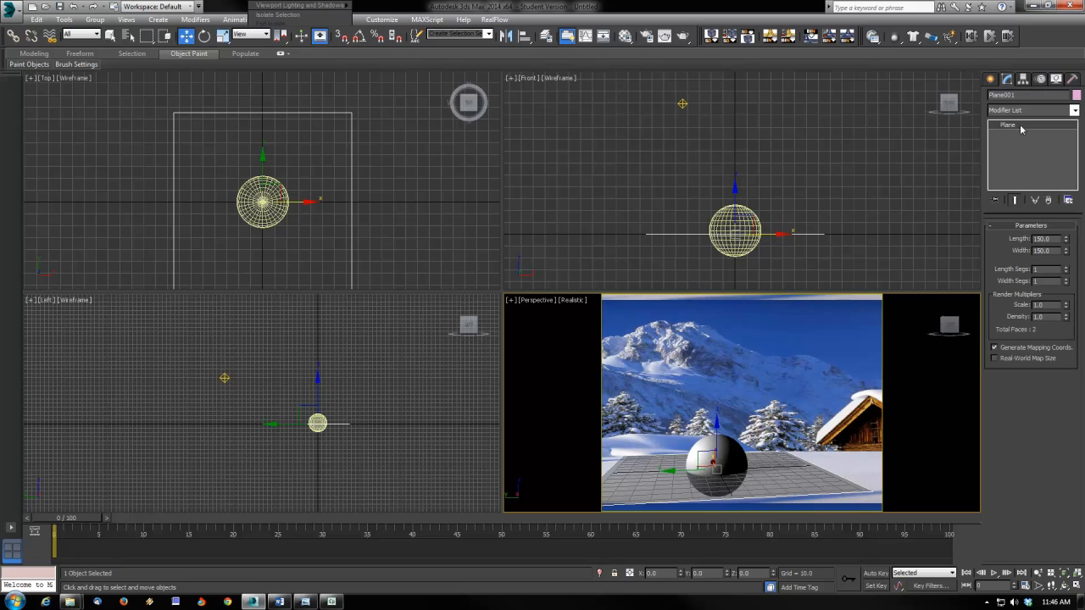
drag(1067, 257, 1063, 219)
key(ctrl+z)
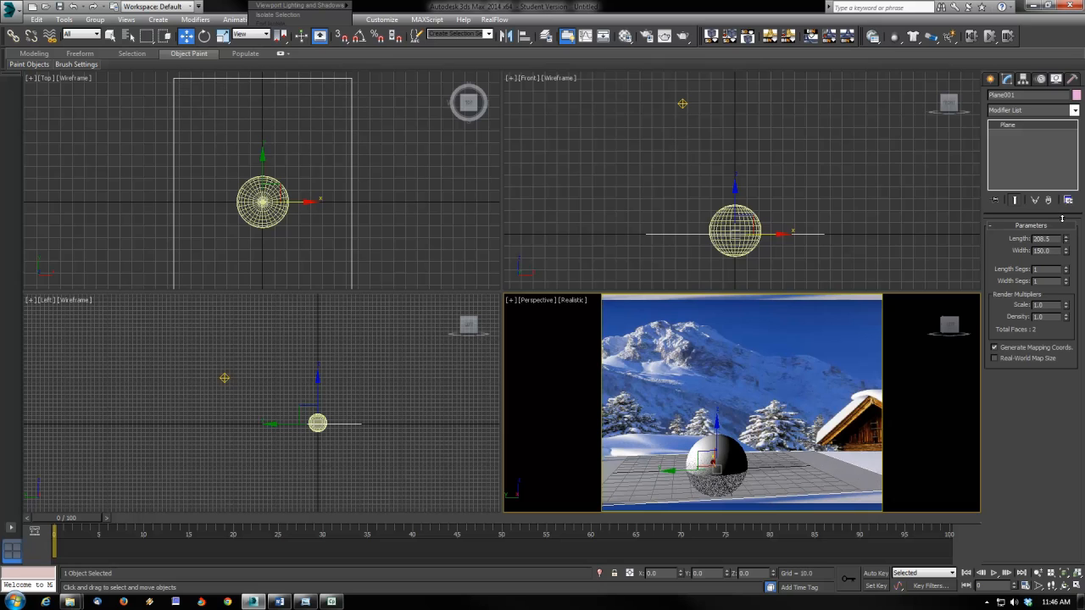
Move the area light to about Y 243, Z 93 and set its sphere radius to 10 with 20 samples in U and V.
click(226, 379)
drag(234, 359, 225, 369)
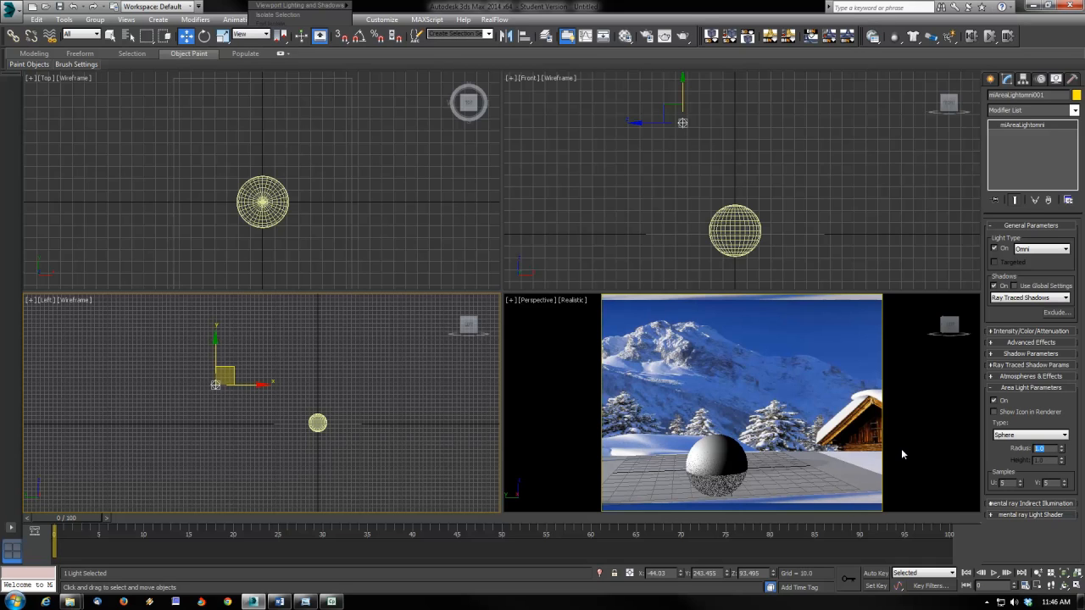
text(10)
key(Tab)
Render the Perspective view to check the sphere's soft shadow, close the render, and briefly enlarge the Perspective viewport.
right_click(837, 407)
click(683, 37)
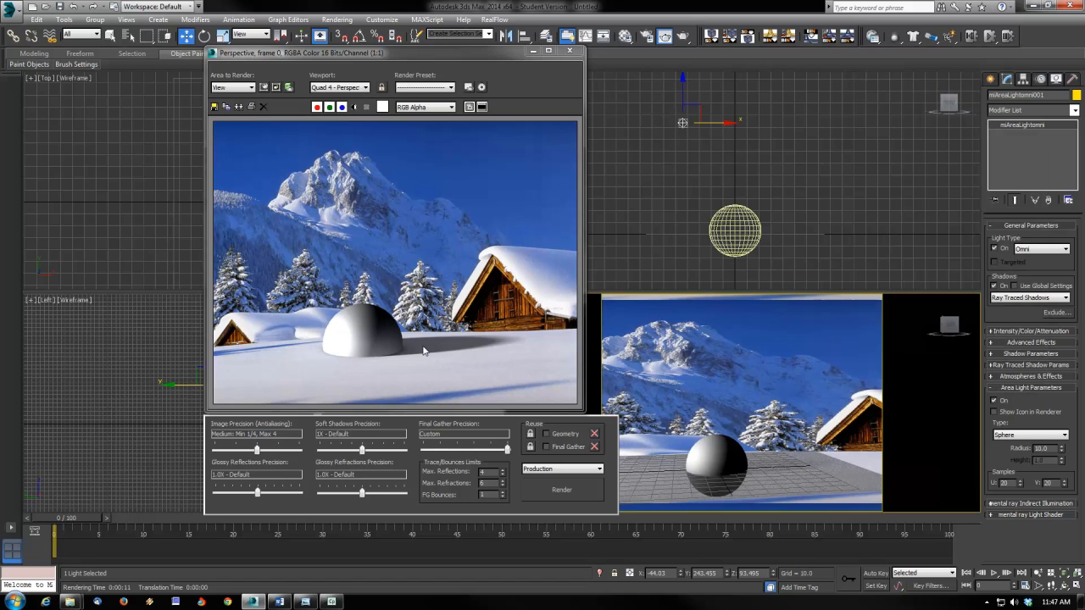
click(569, 51)
click(791, 392)
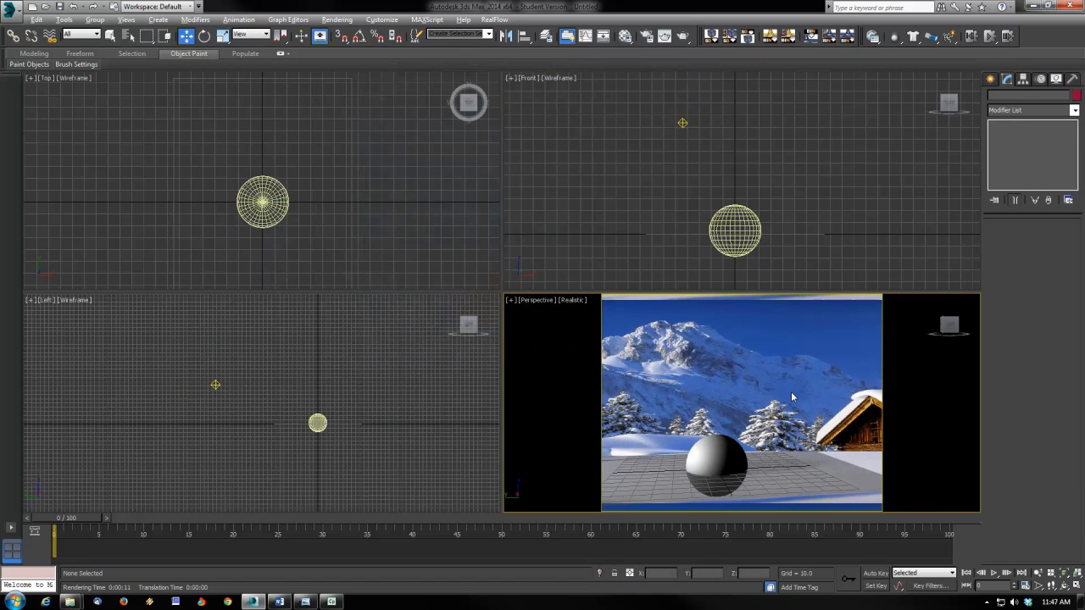
key(alt+w)
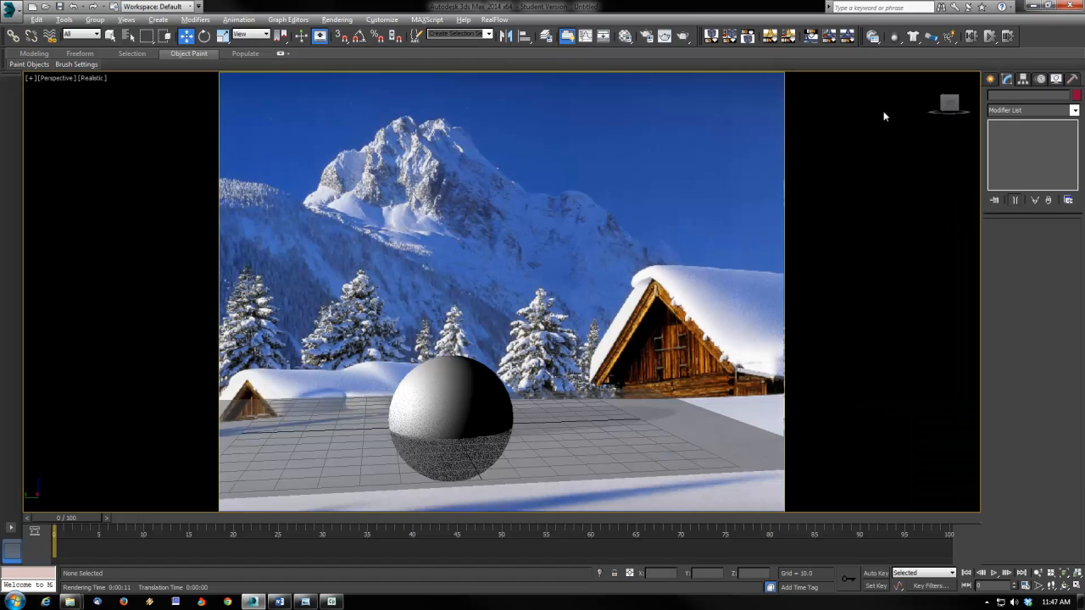
key(alt+w)
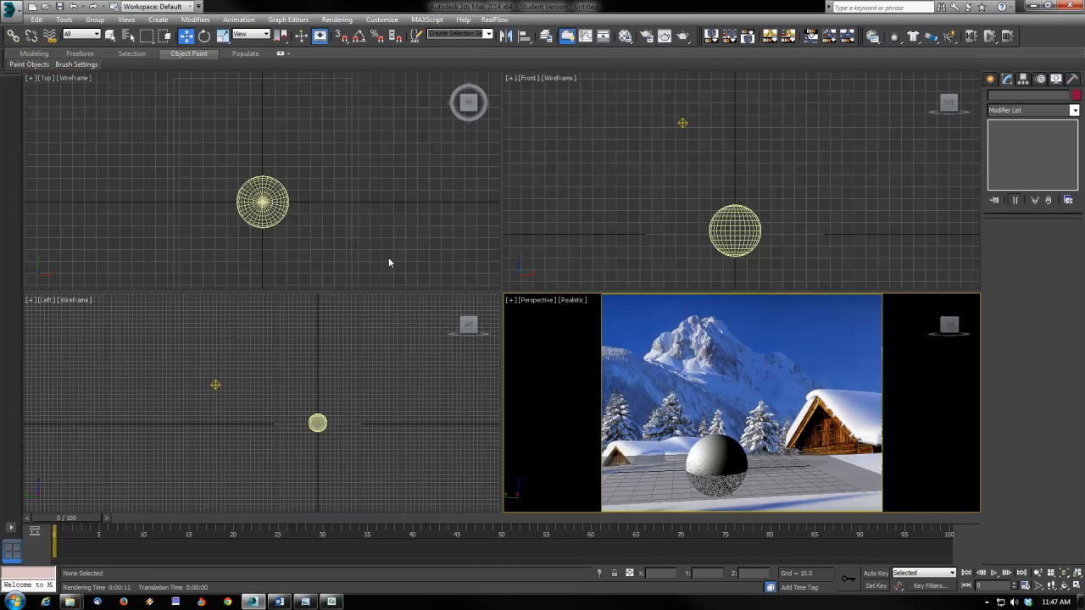
Set the area light's shadow color to blue (62, 94, 163) sampled from the snow shadow in the photo, and render the Perspective view.
click(683, 122)
right_click(769, 379)
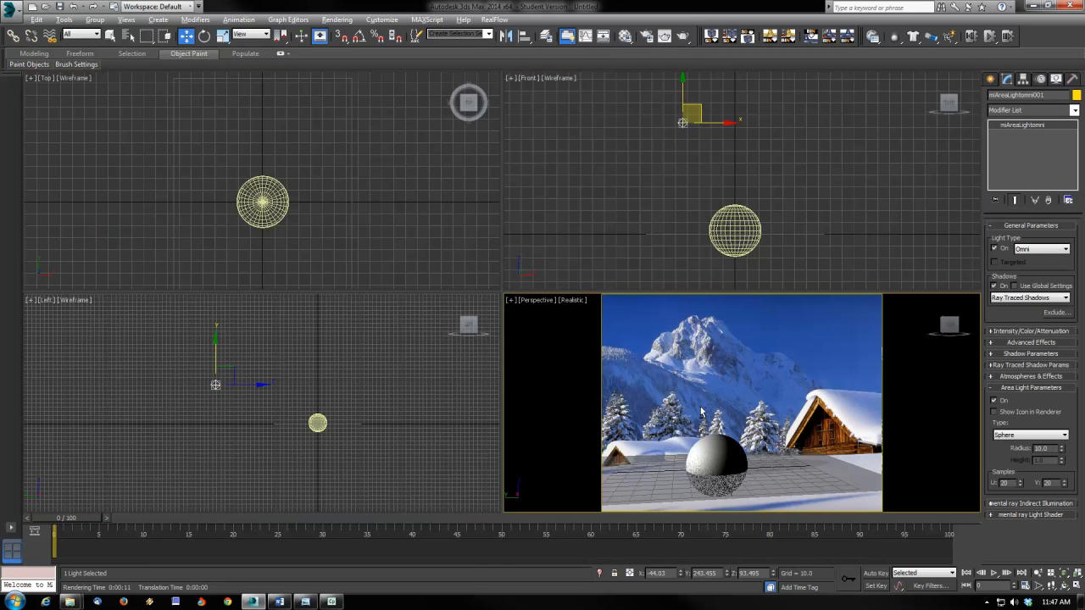
key(alt+w)
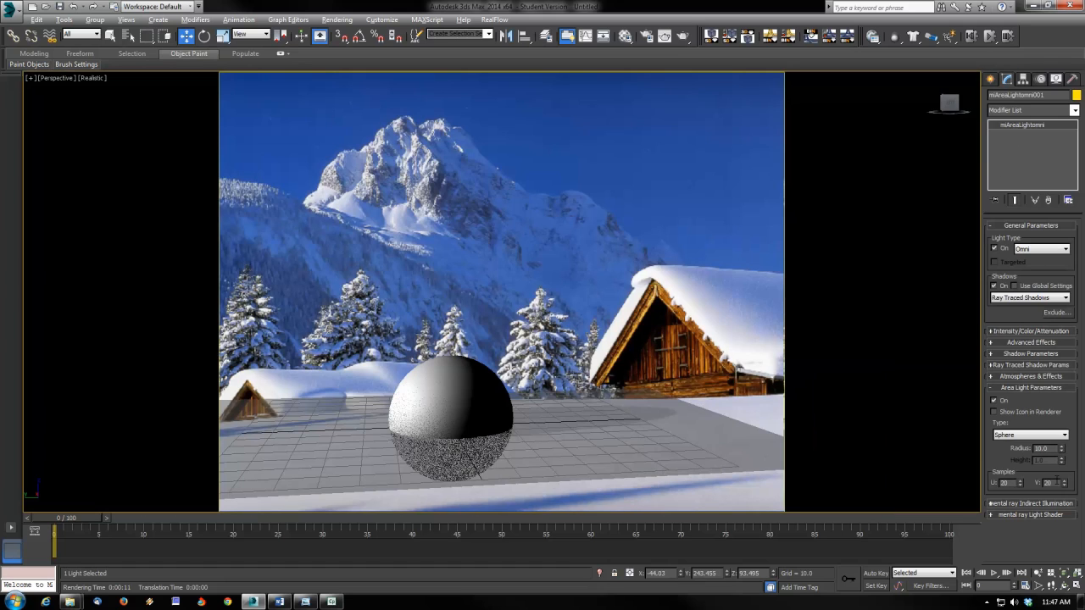
click(1029, 354)
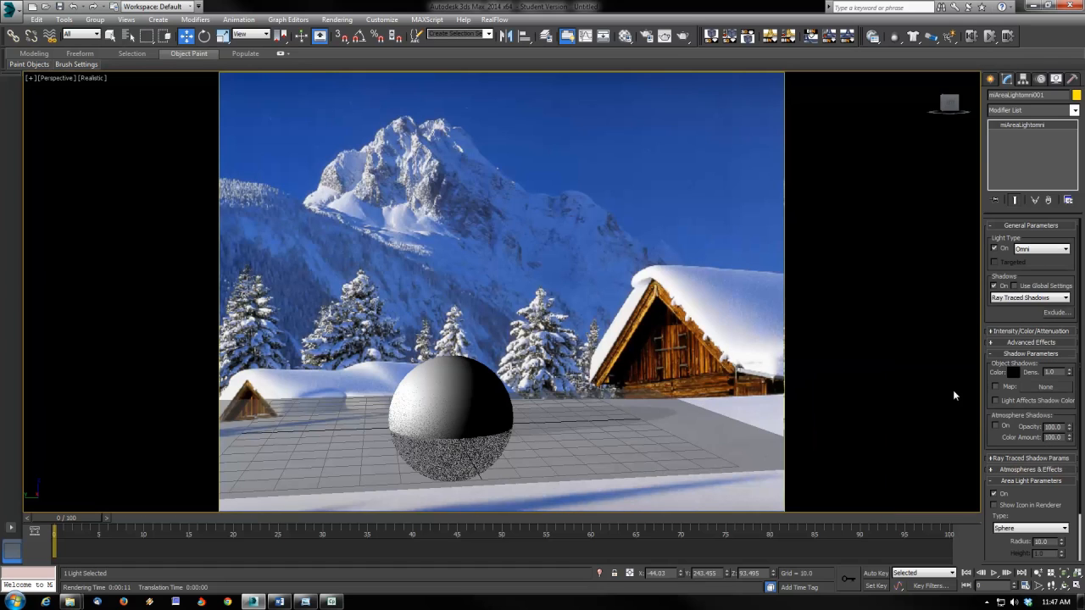
click(1014, 373)
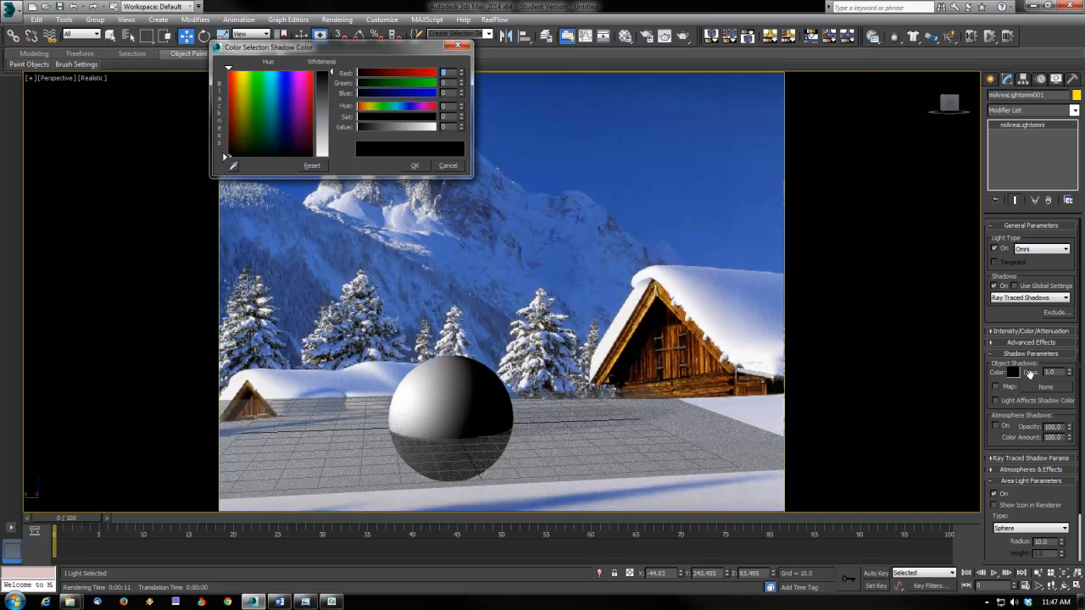
click(233, 166)
click(559, 506)
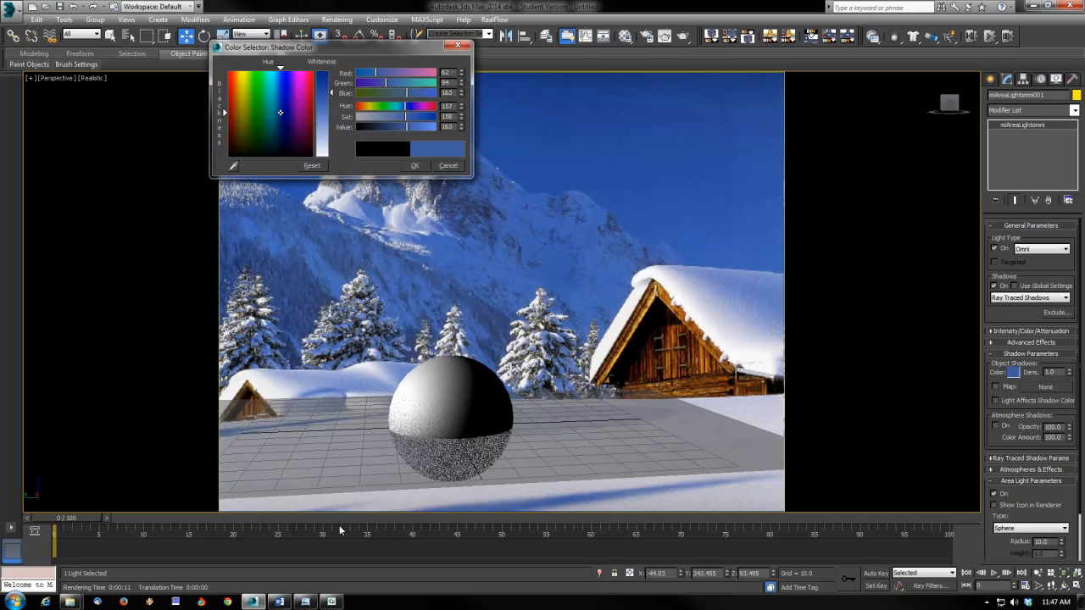
click(415, 166)
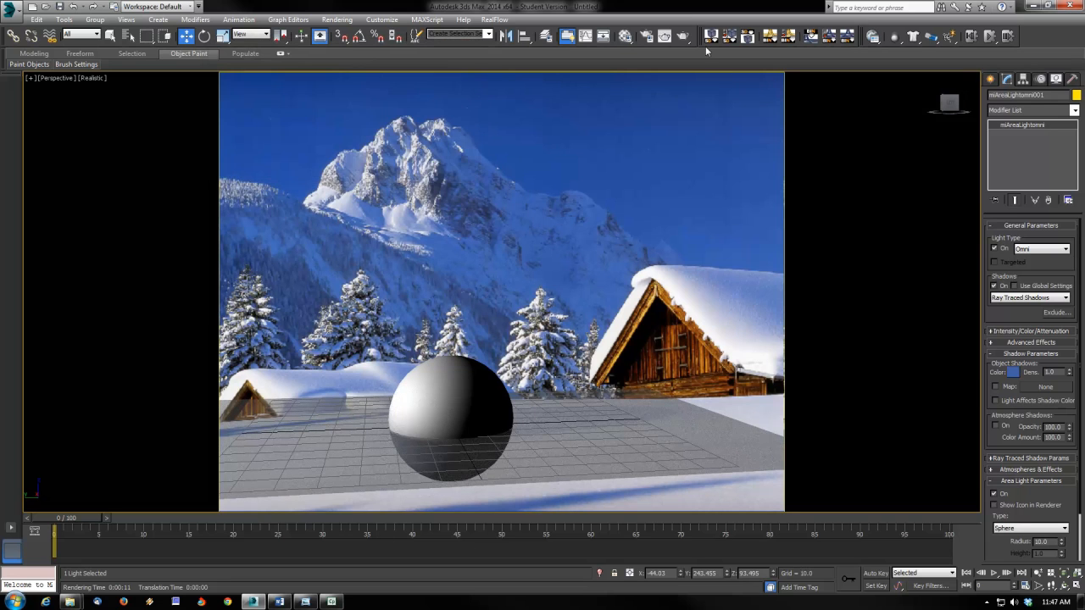
key(shift+q)
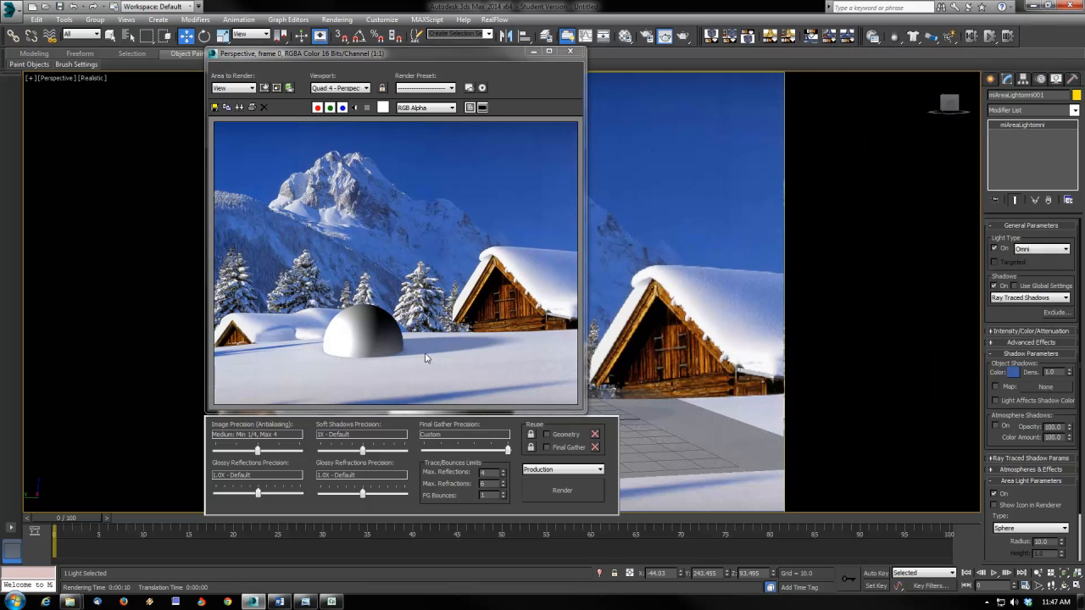
Deepen the light's blue shadow color by reducing its whiteness.
click(1013, 373)
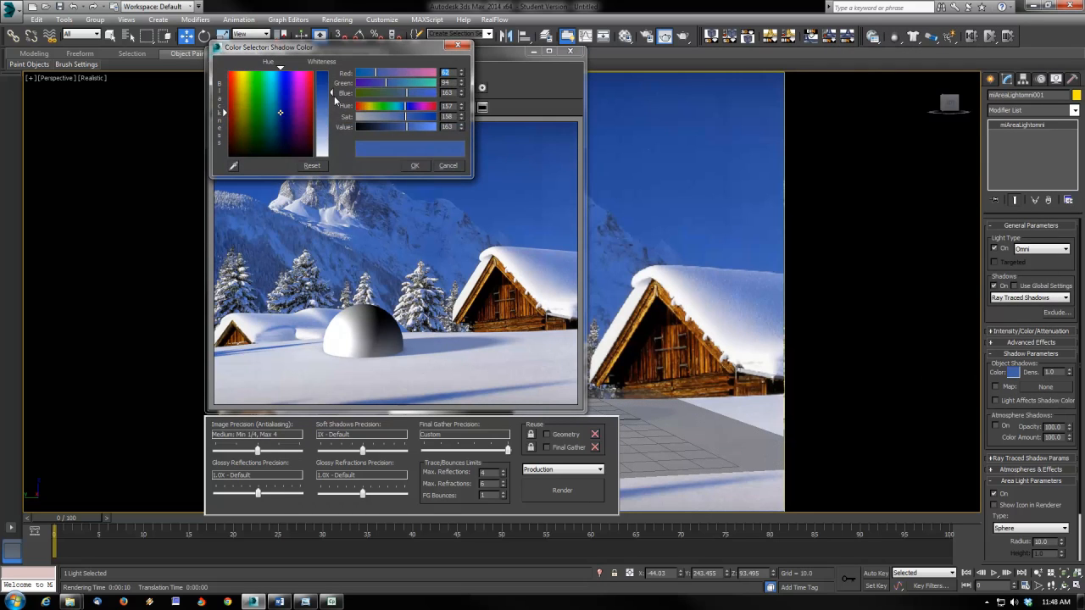
drag(331, 92, 334, 78)
click(420, 166)
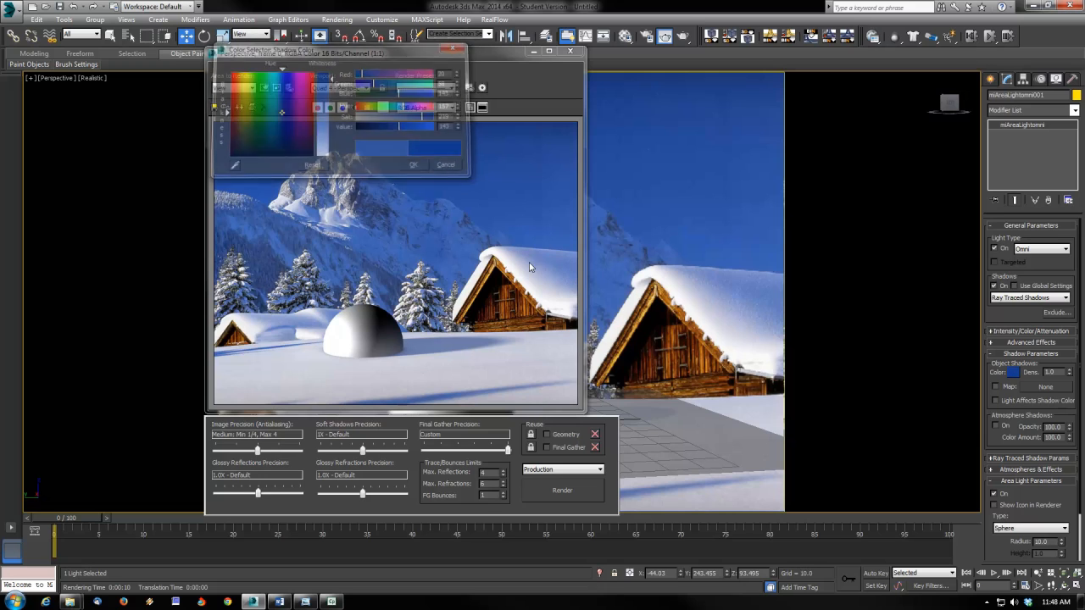
Set the area light's radius to 15 and render the Perspective view again.
drag(1050, 543, 985, 530)
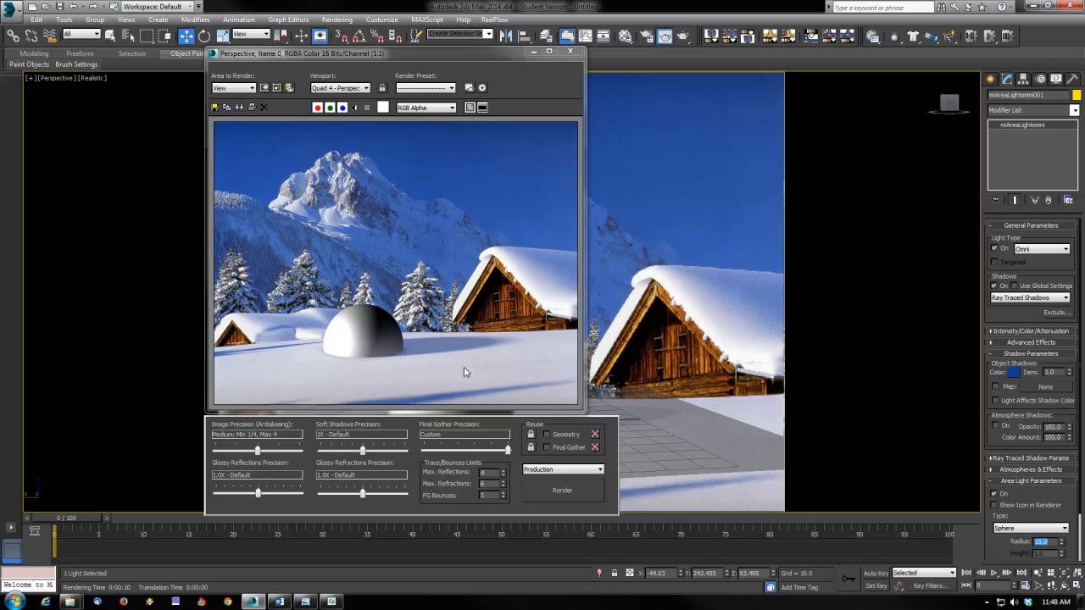
click(544, 492)
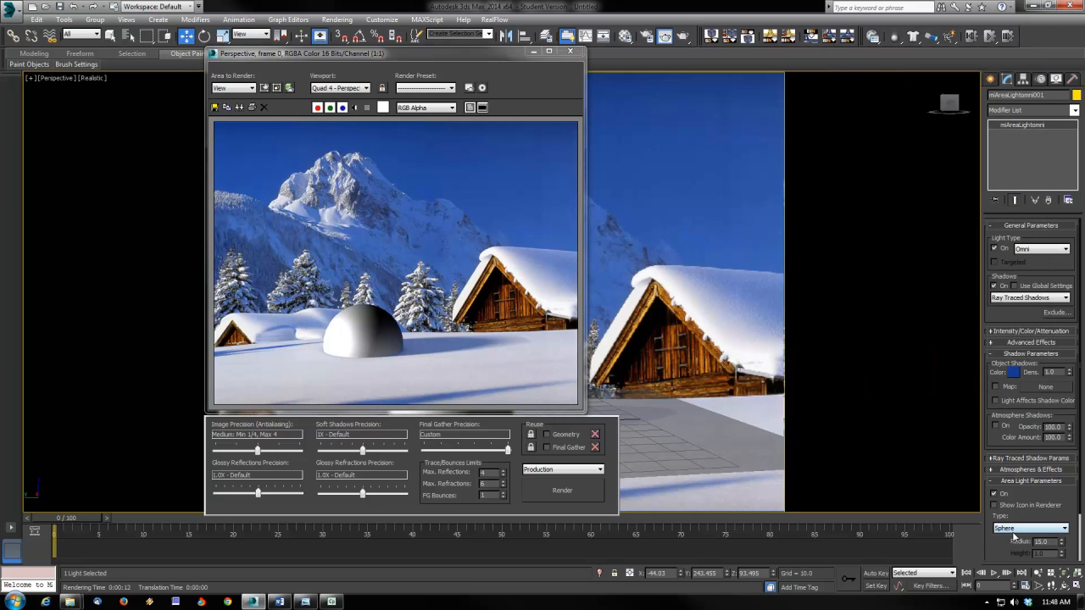
Shift the ground plane to about -12 along Y with the render window minimized, and turn off the plane's see-through display.
click(718, 433)
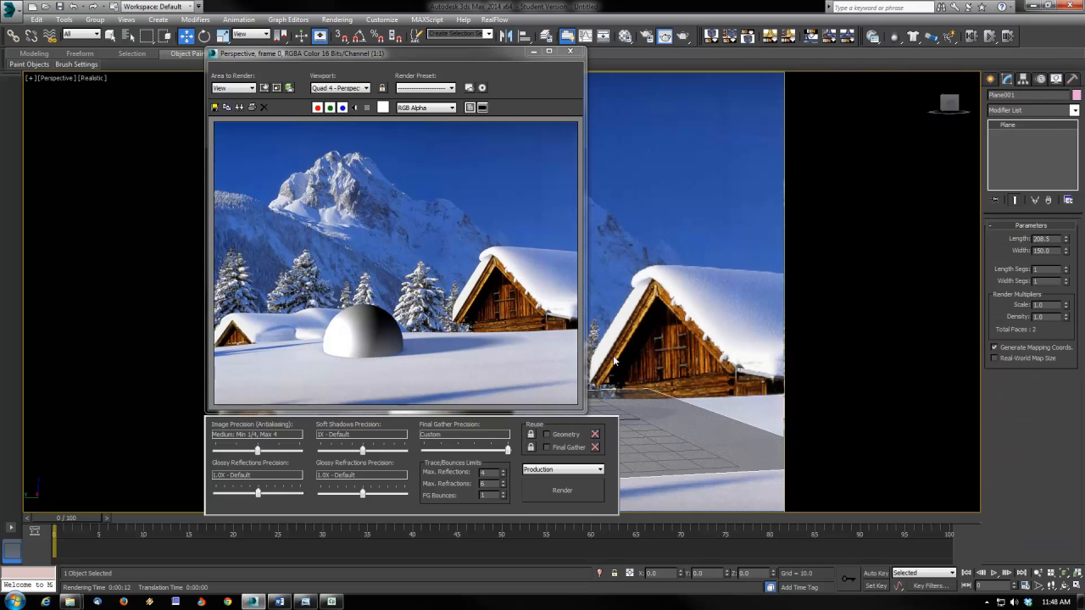
click(533, 54)
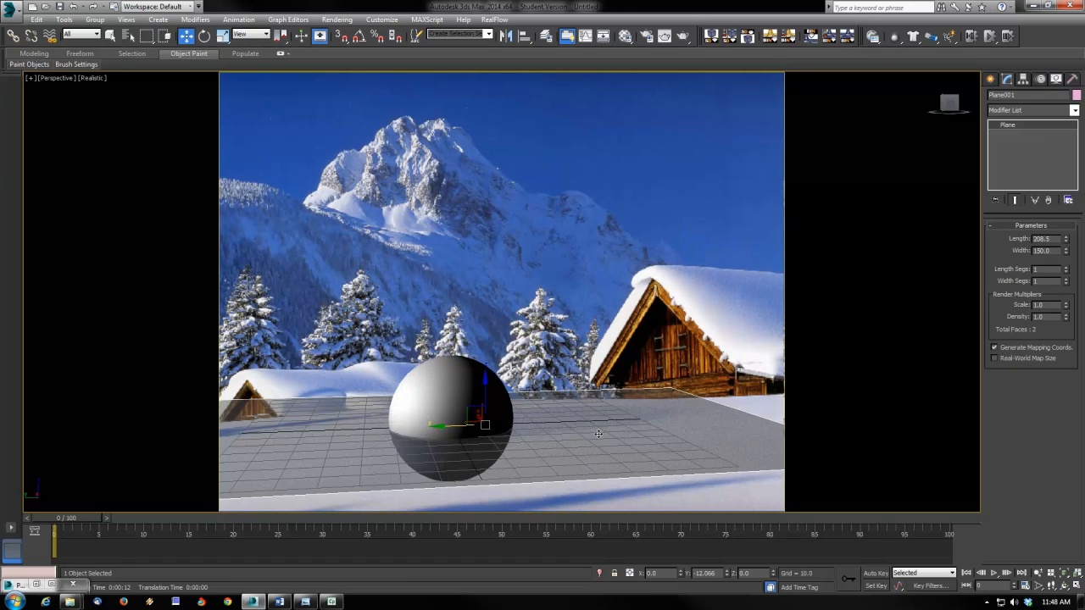
key(alt+x)
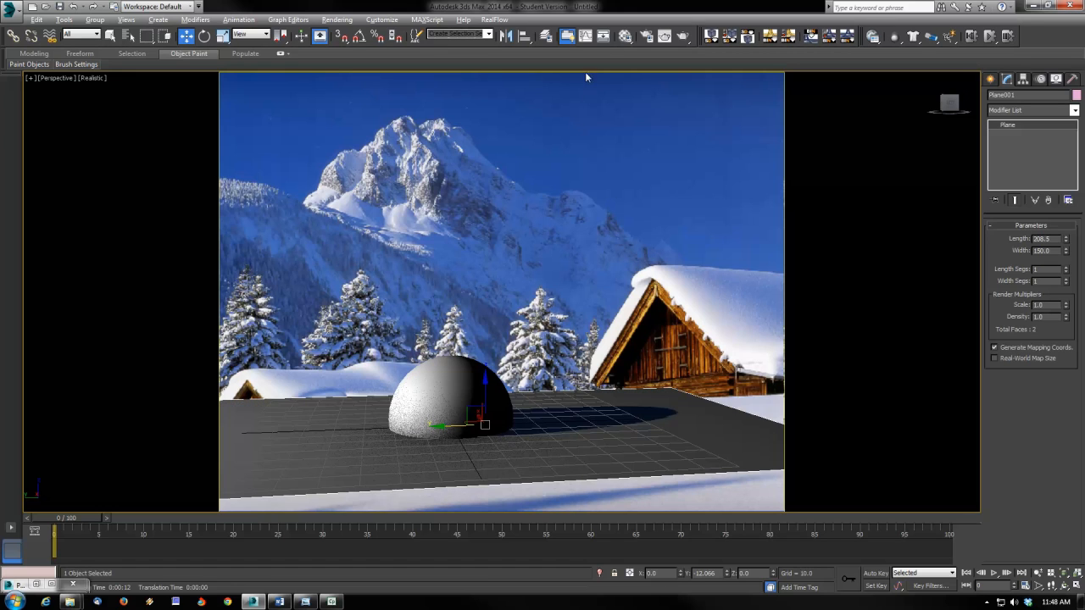
Unlock the white material's ambient color from its diffuse color and make the ambient color black.
click(624, 35)
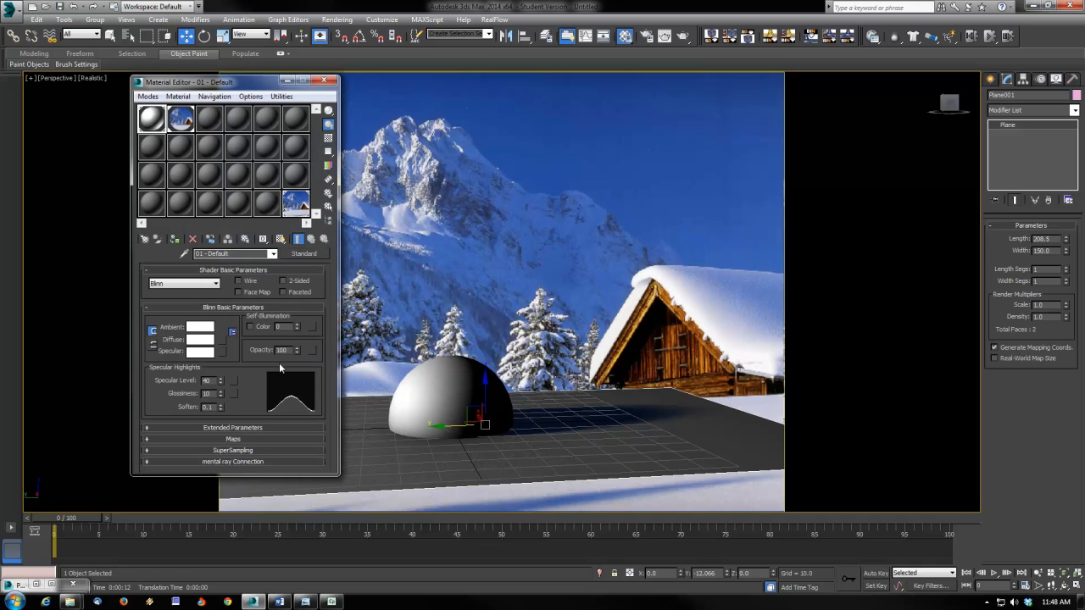
click(154, 331)
right_click(200, 327)
click(234, 347)
click(201, 327)
click(447, 165)
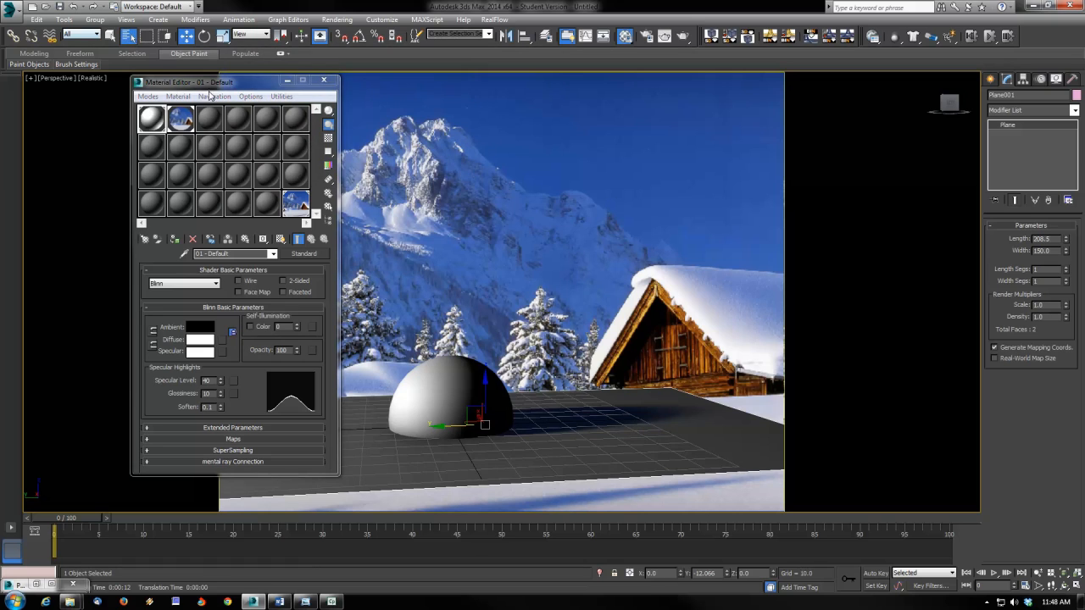
Copy the area light's blue shadow color into the white material's ambient color and render the Perspective view.
key(h)
double_click(503, 227)
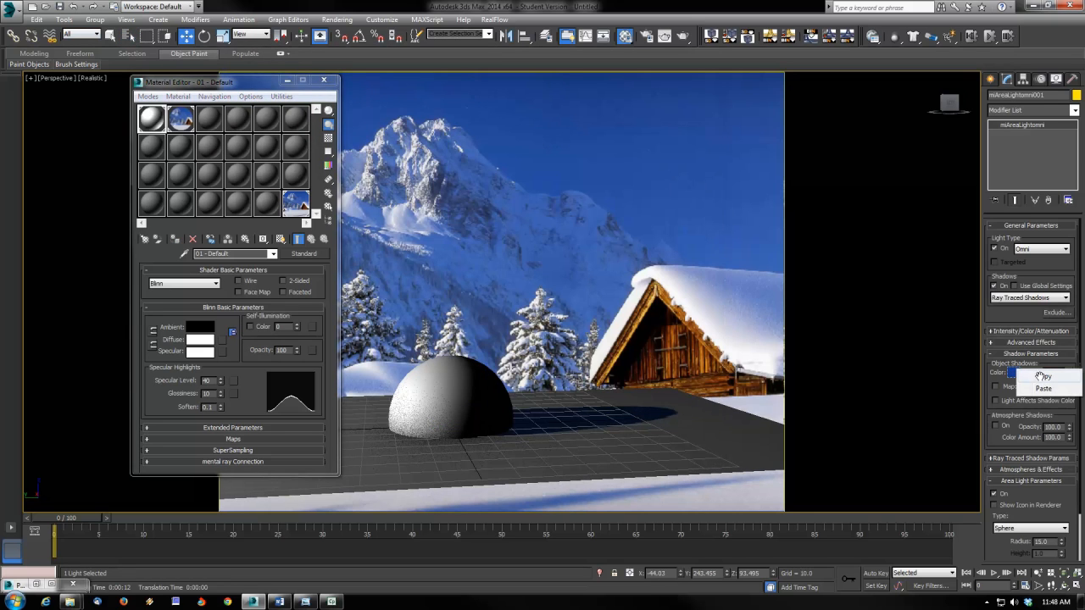
right_click(201, 328)
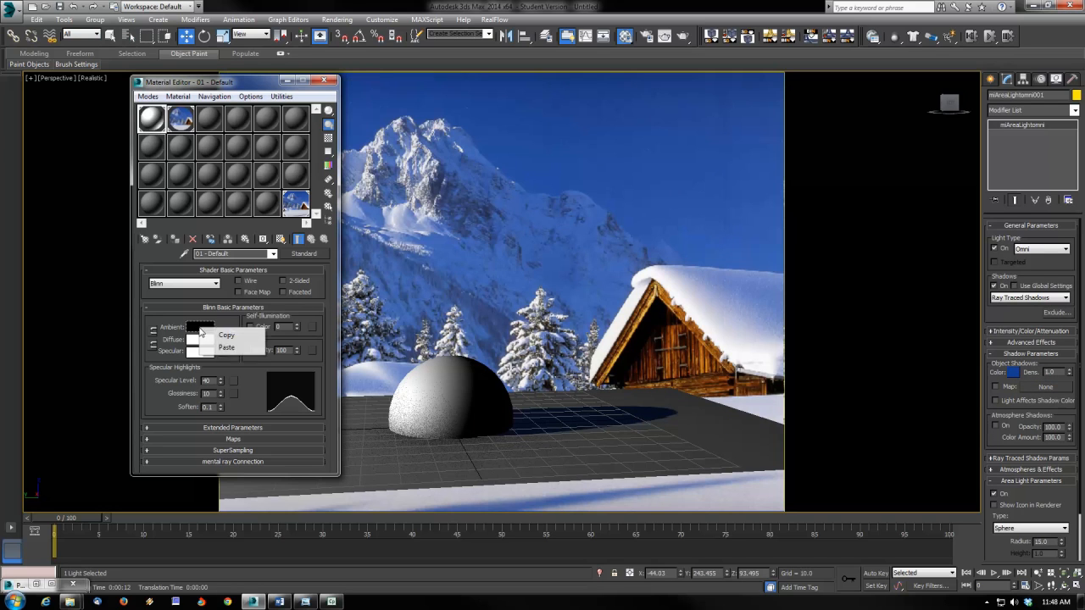
click(223, 347)
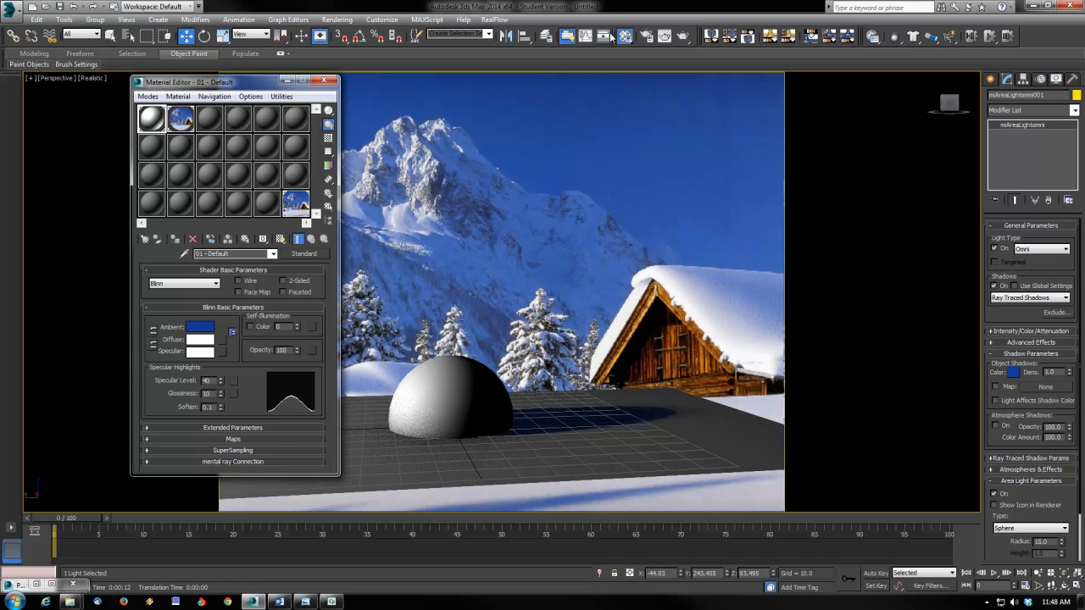
click(683, 36)
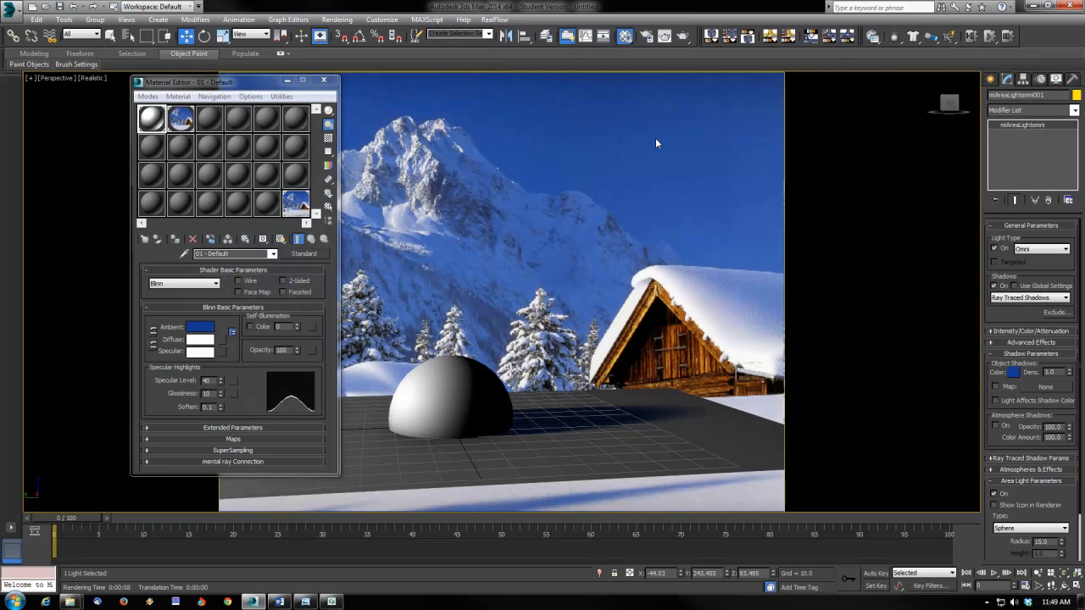
Set the environment's ambient light color to blue (64, 91, 158) sampled from the snow shadow in the photo.
key(8)
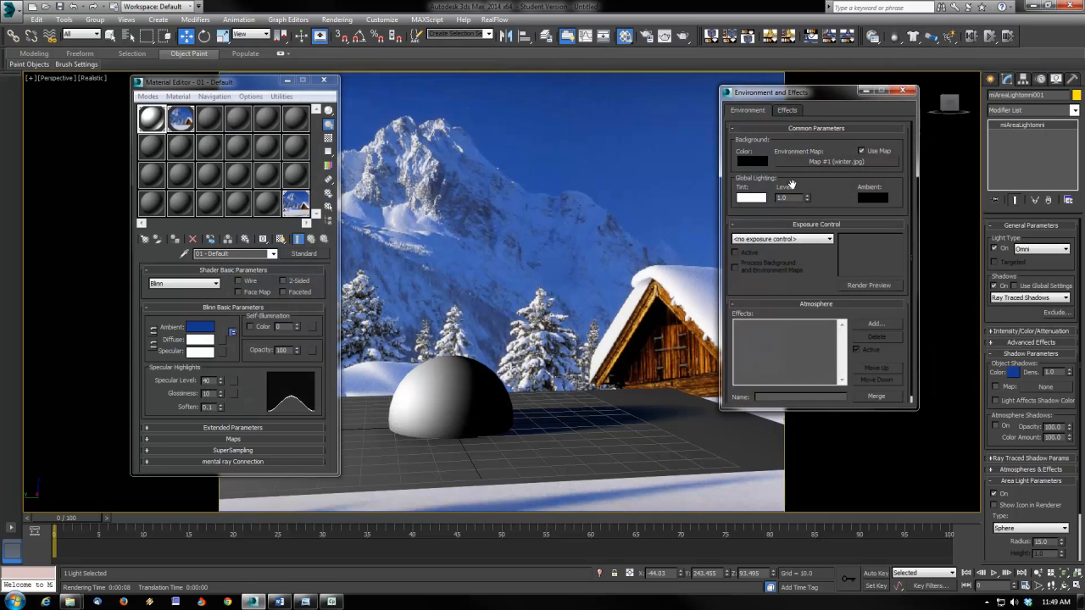
right_click(865, 197)
click(895, 217)
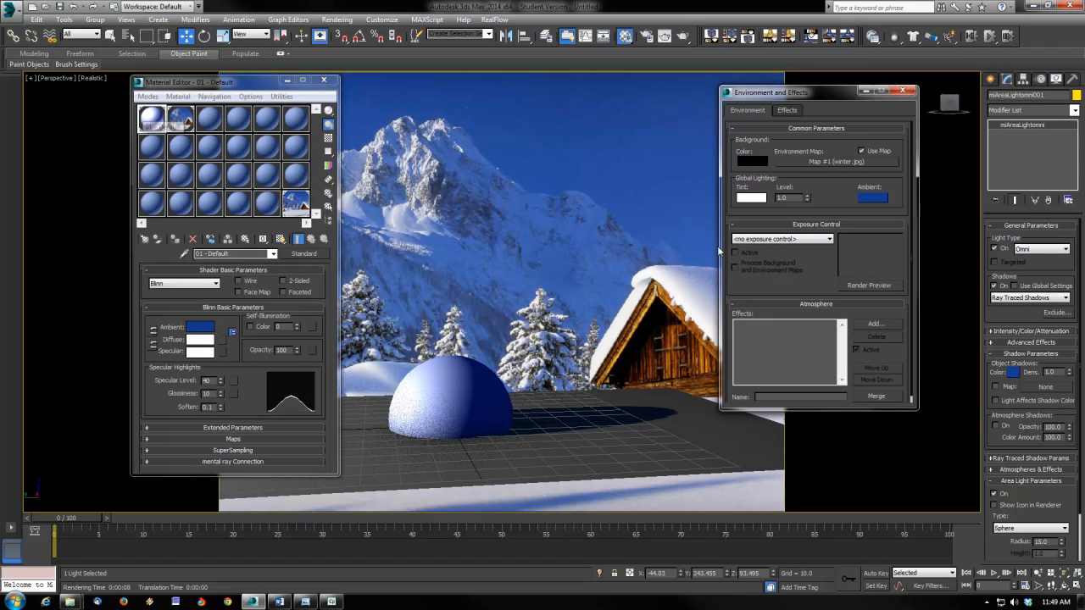
click(874, 200)
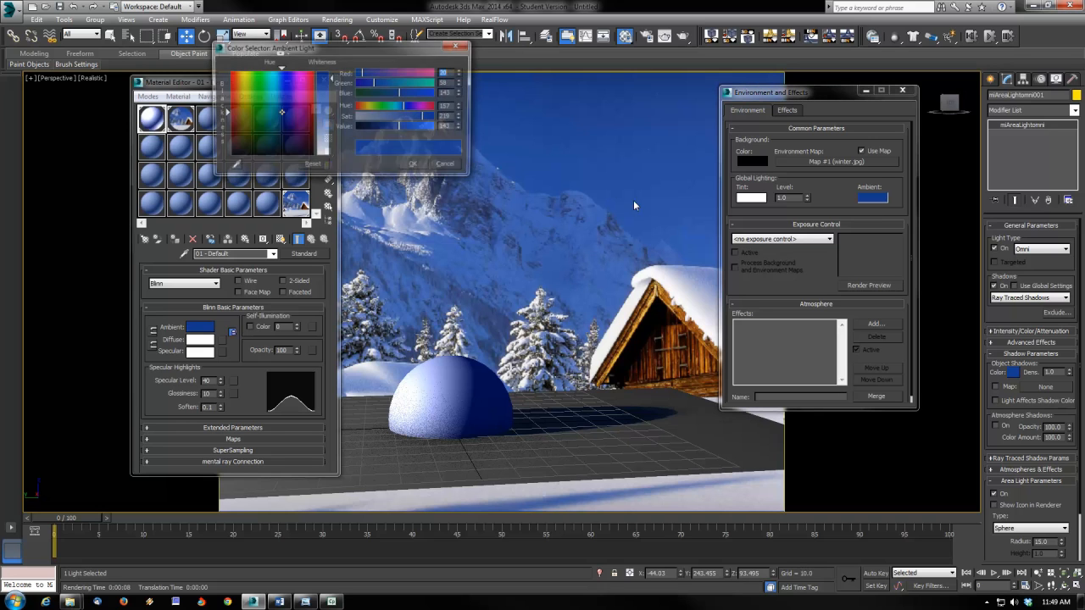
click(550, 495)
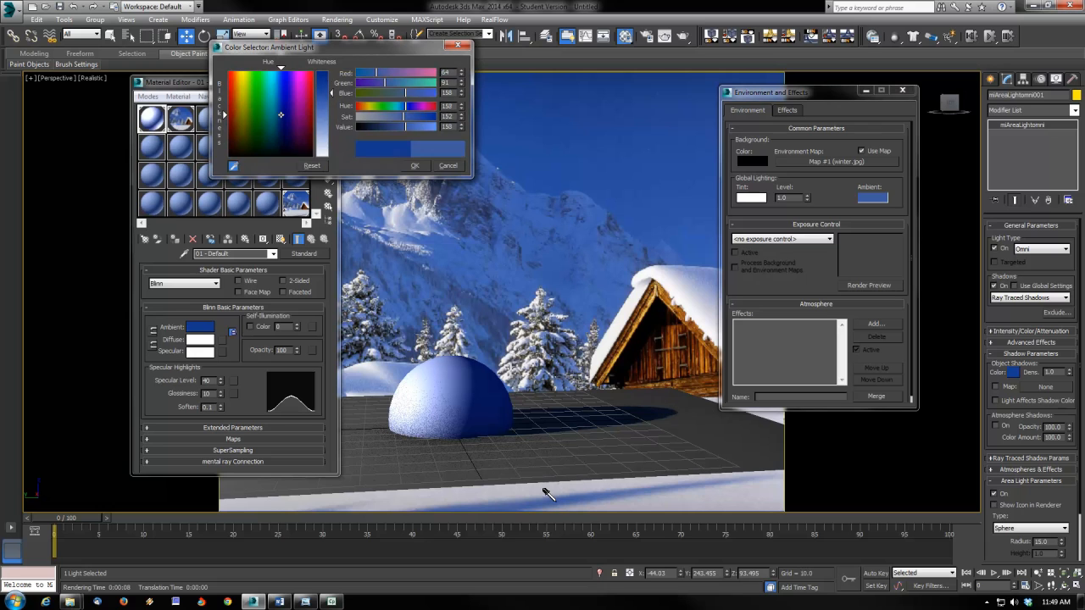
click(415, 165)
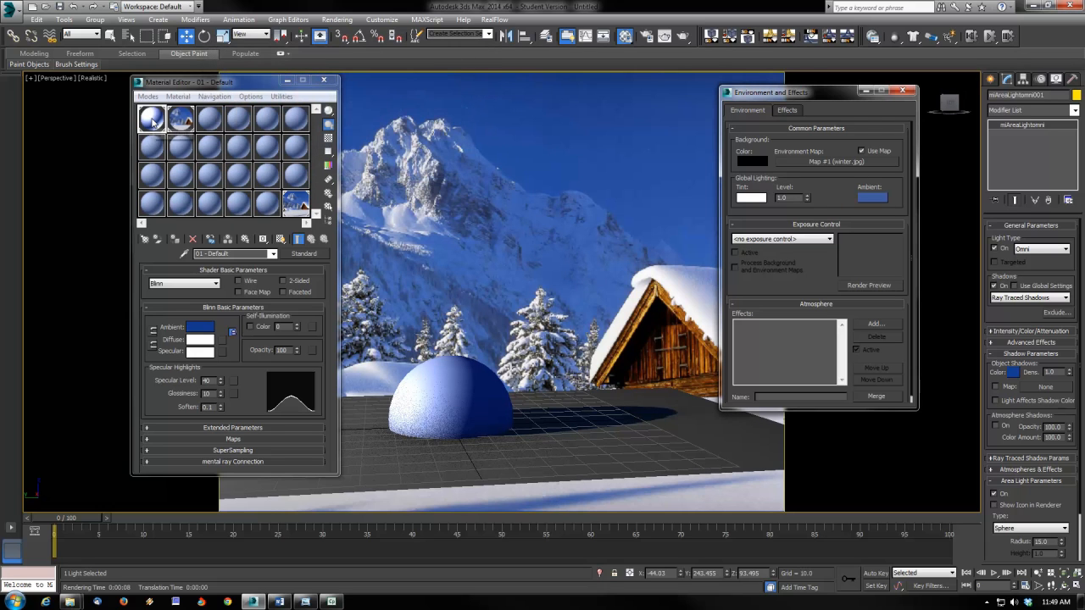
Lock the white material's ambient color to its diffuse color and render the Perspective view, closing the render and environment windows.
click(153, 332)
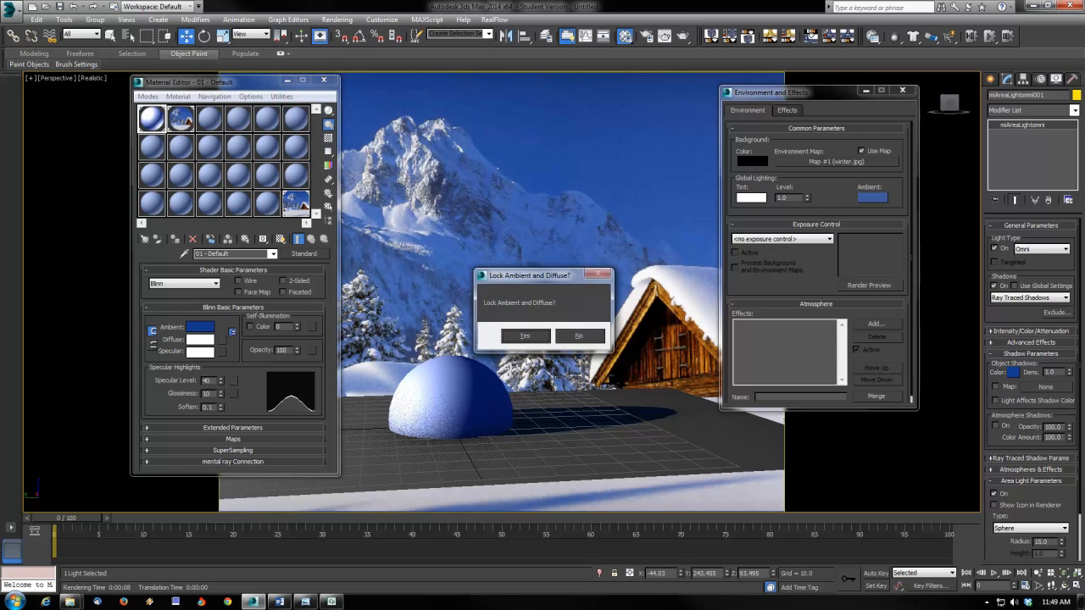
click(526, 336)
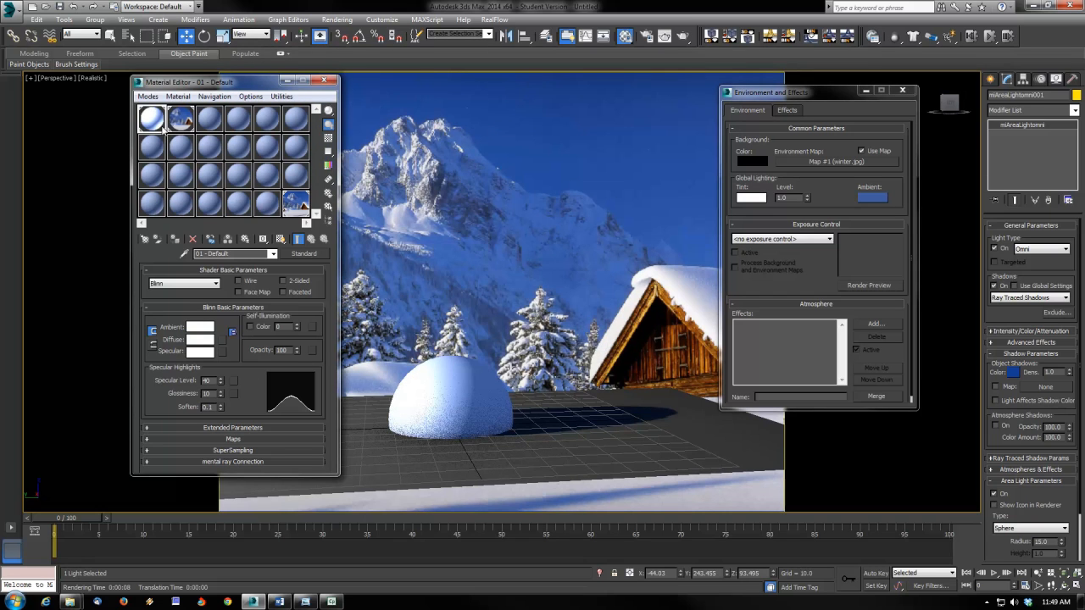
click(664, 35)
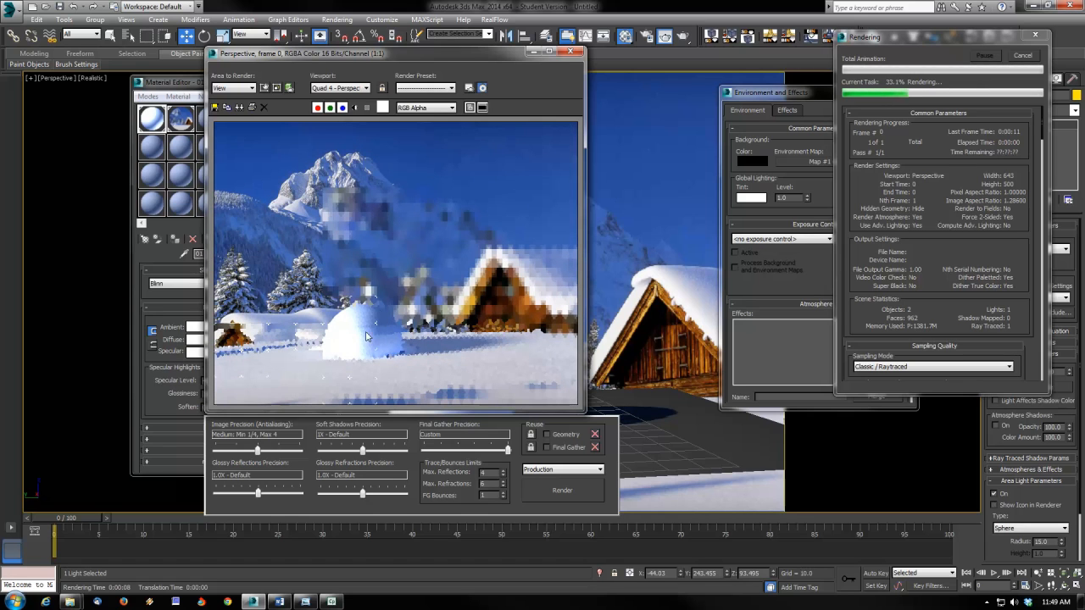
click(827, 214)
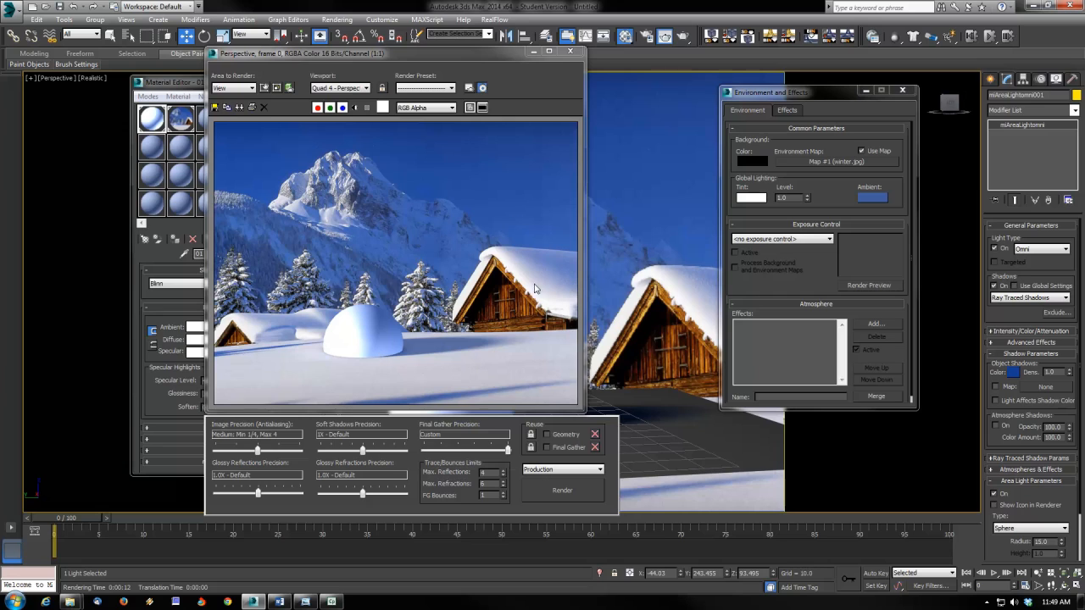
click(902, 90)
click(570, 50)
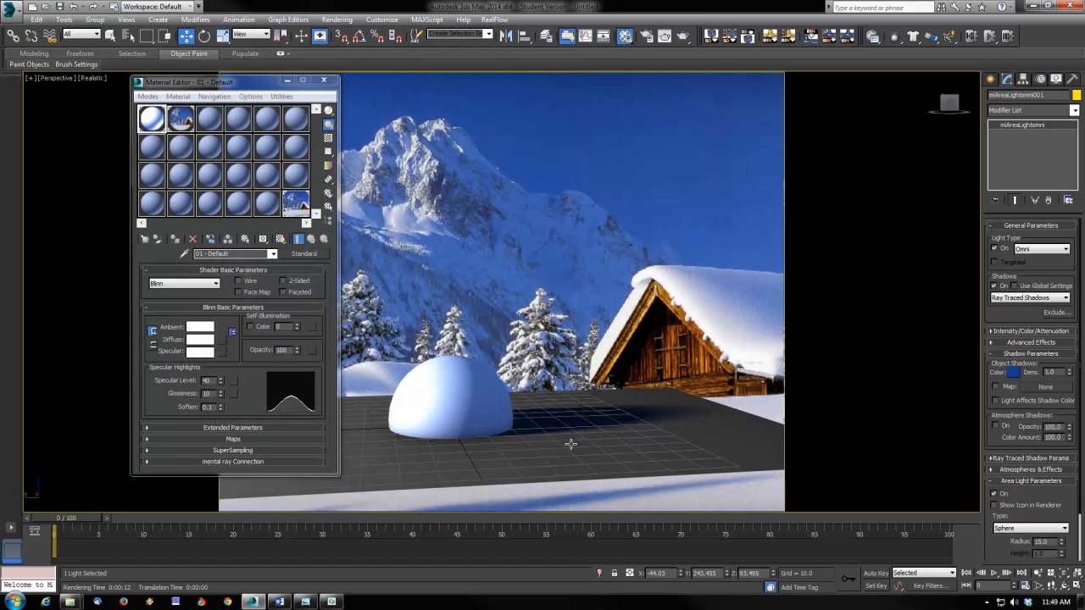
click(324, 79)
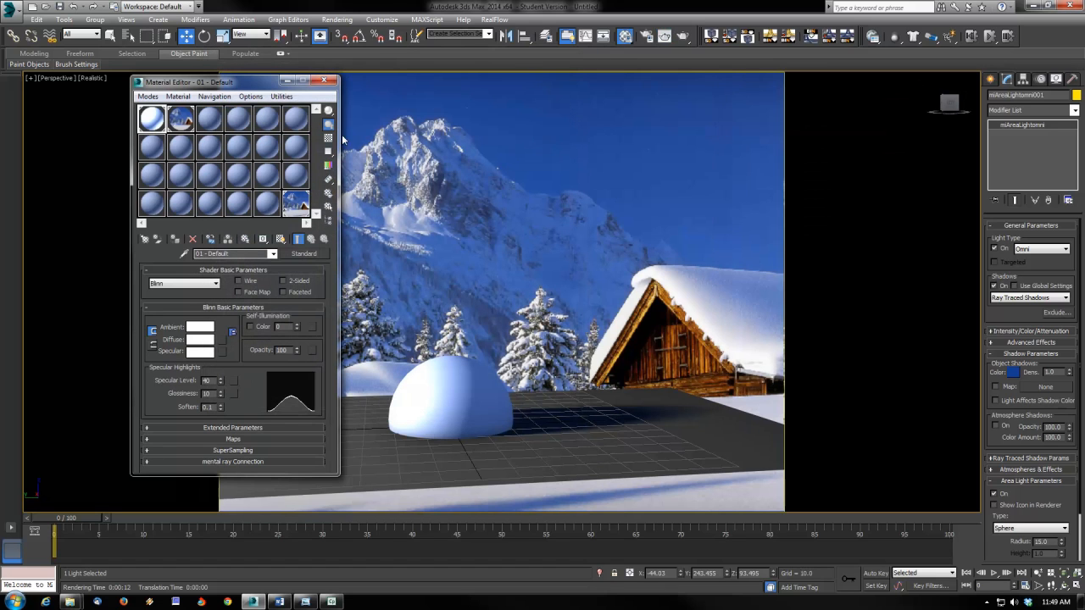
Set the environment's ambient light color to black.
key(8)
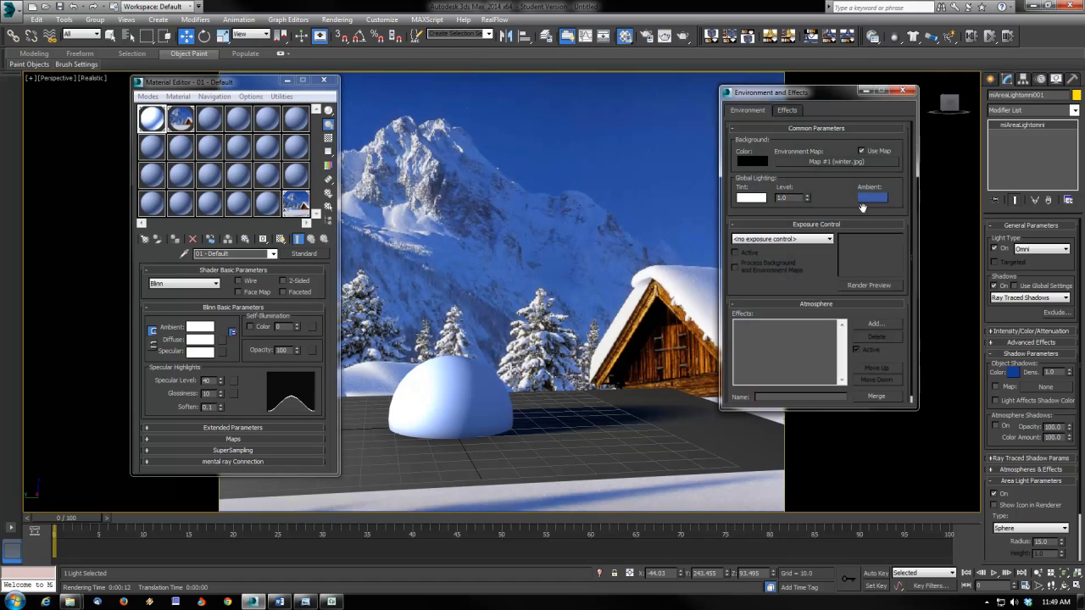
click(875, 199)
click(453, 167)
click(875, 200)
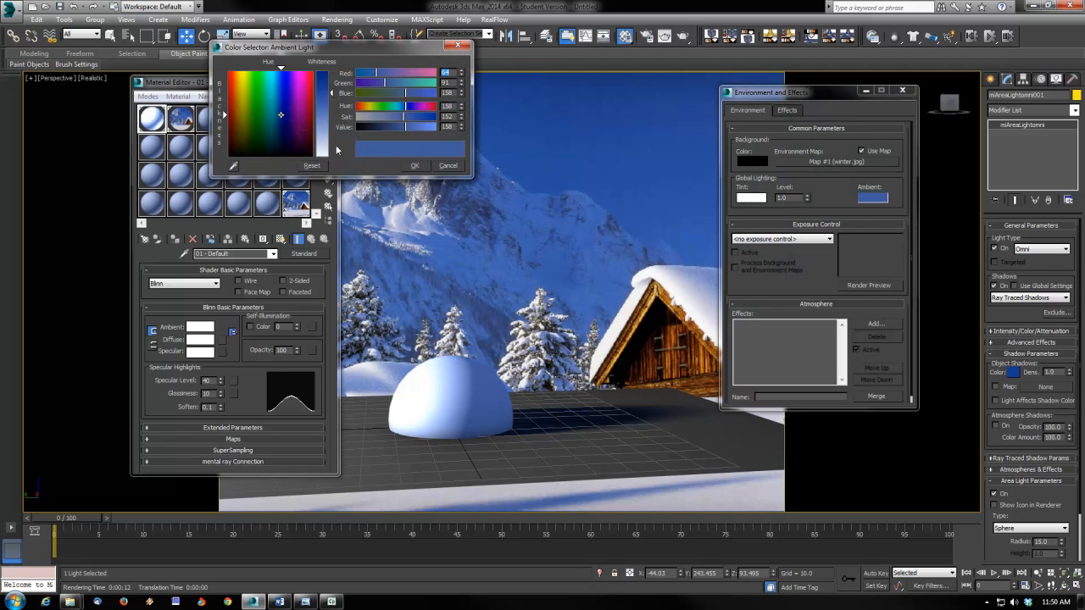
drag(377, 136, 349, 129)
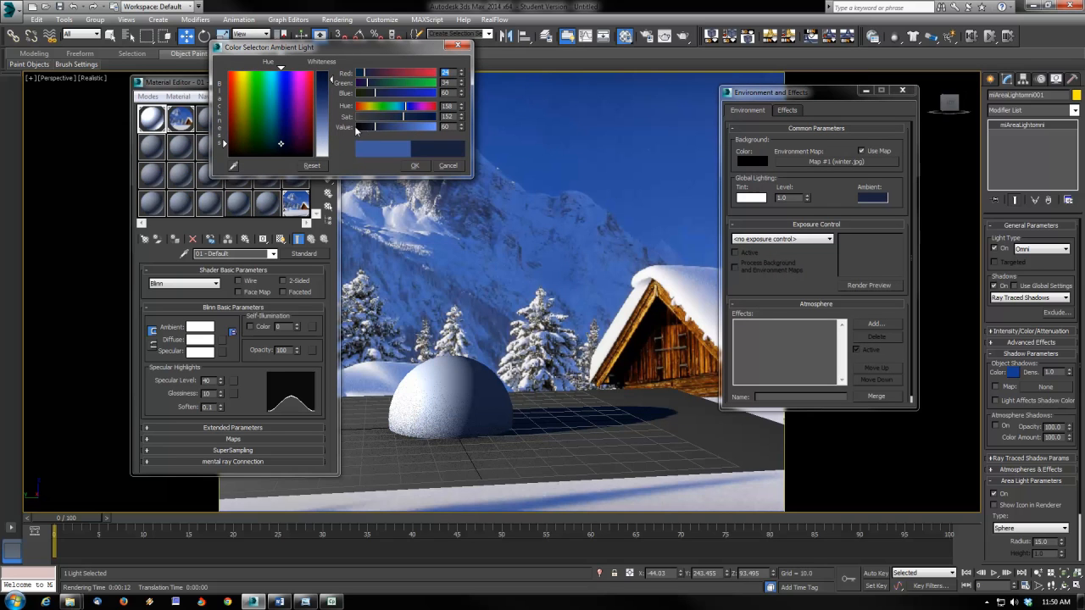
click(416, 166)
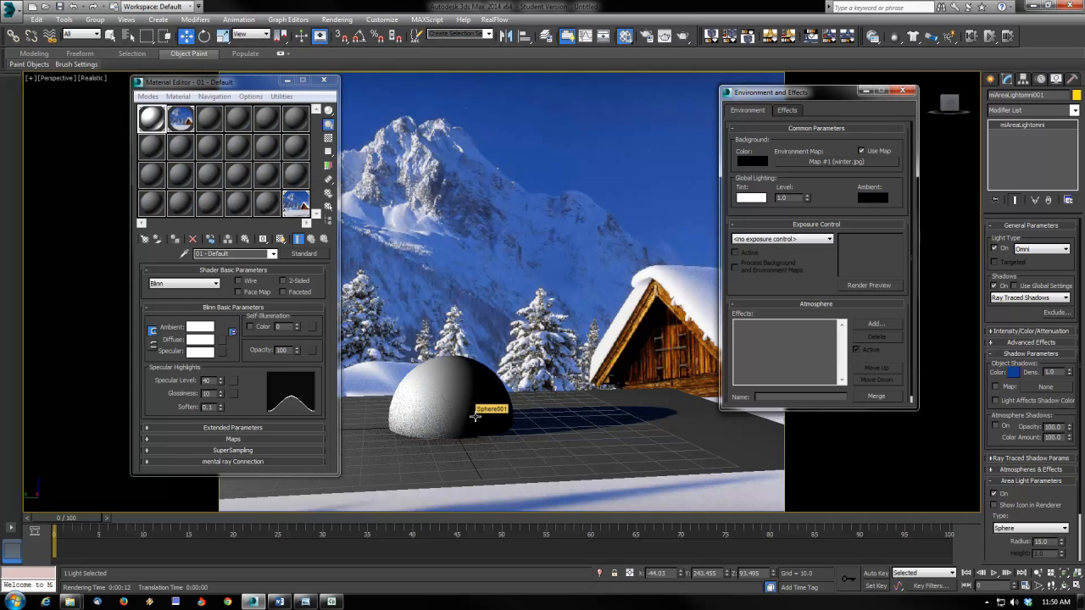
Set the area light's shadow color to black and close the environment and material windows.
click(1013, 372)
click(355, 126)
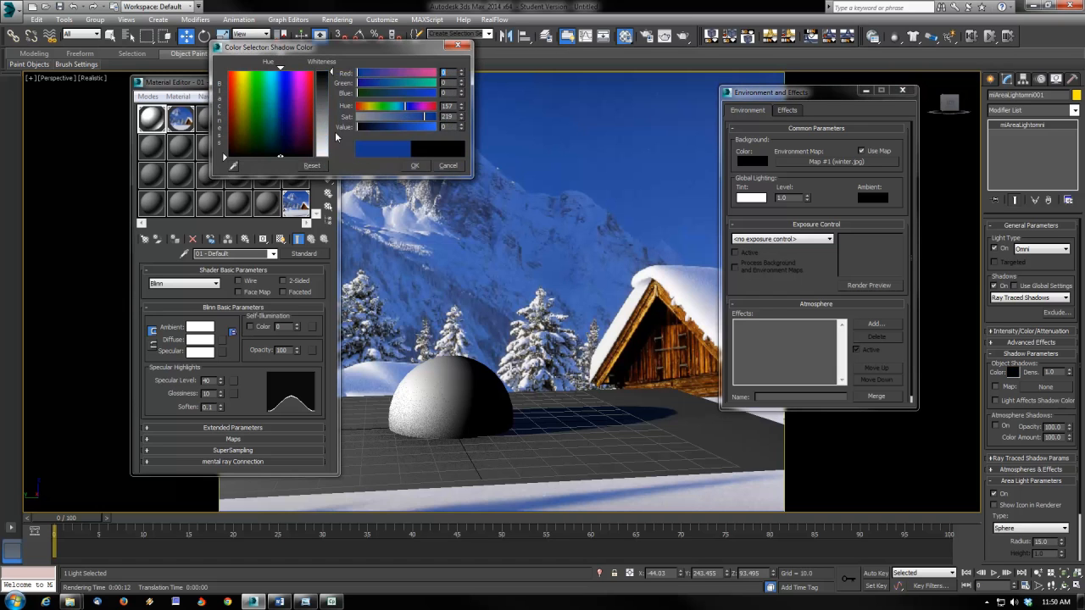
click(415, 165)
click(904, 90)
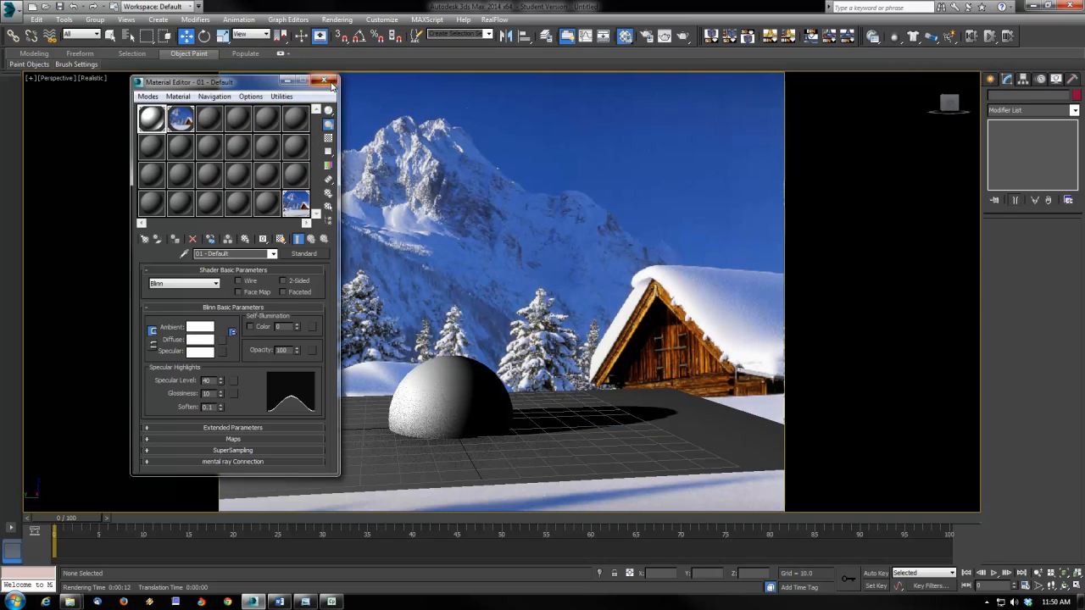
click(323, 79)
Check the pixel dimensions of the paopao photo in the Module_09 folder and view it full size, returning to 3ds Max.
mouse_move(70, 602)
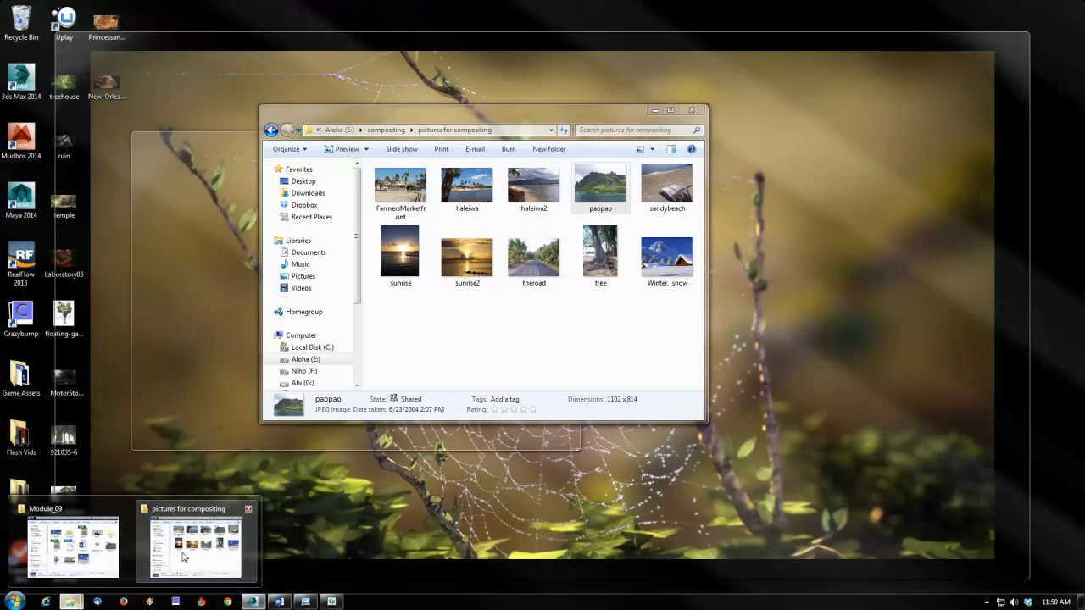
click(110, 559)
click(540, 290)
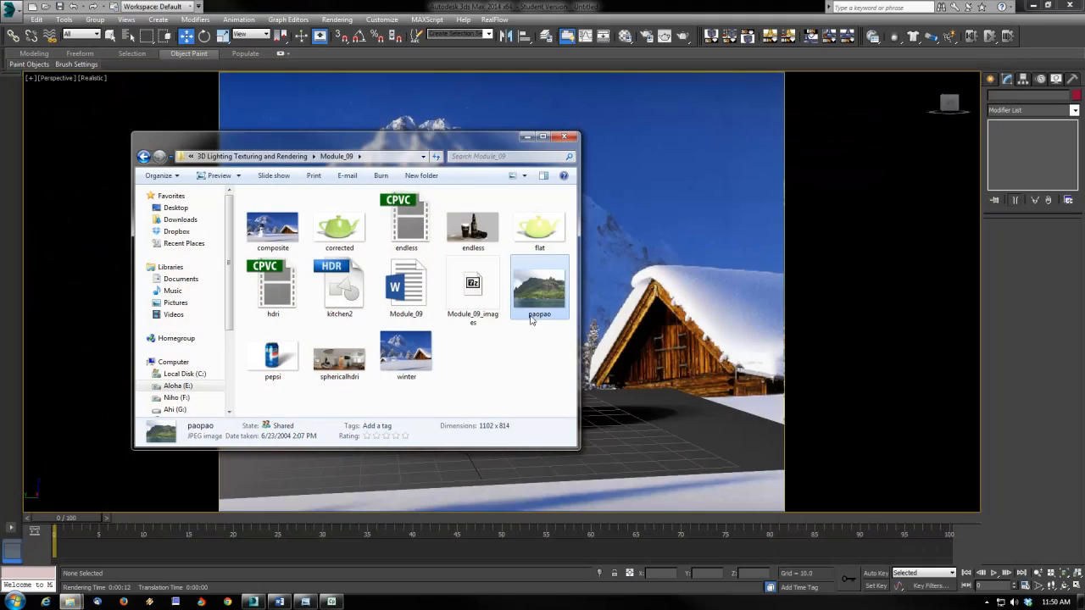
double_click(543, 294)
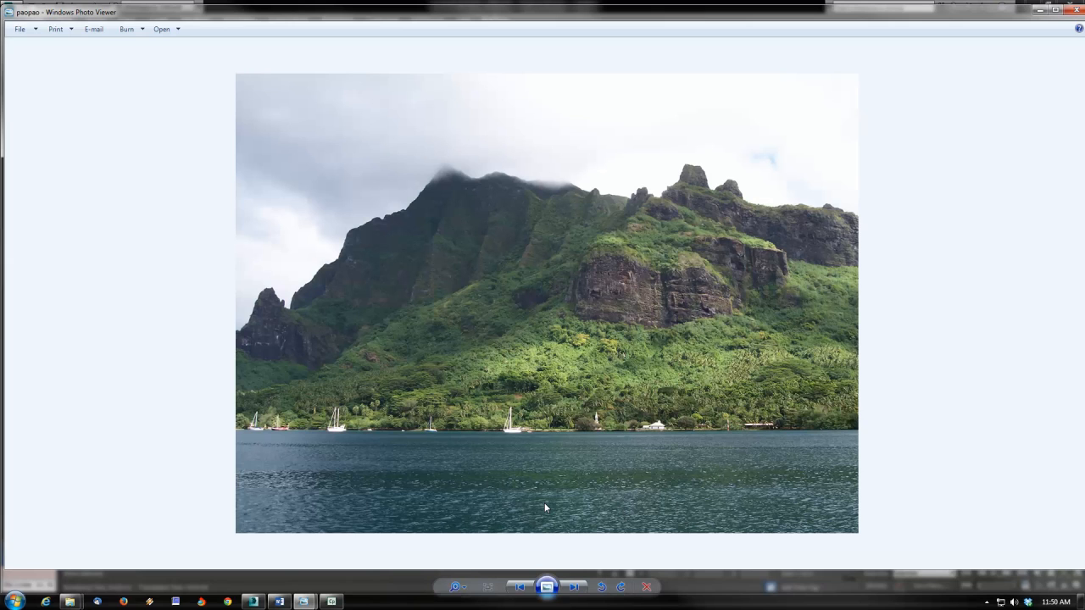
click(1071, 10)
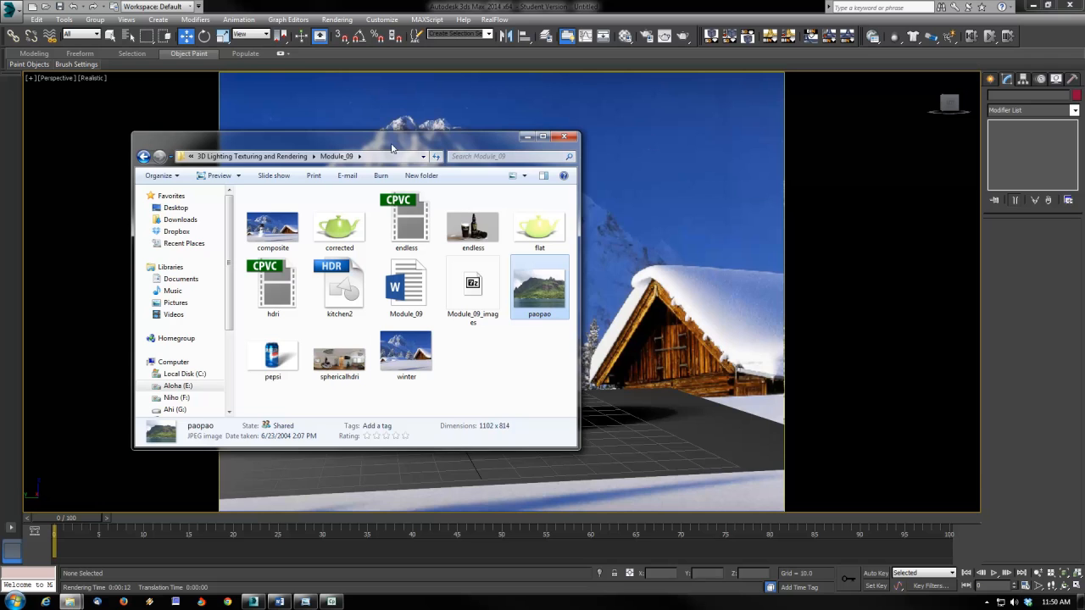
click(640, 143)
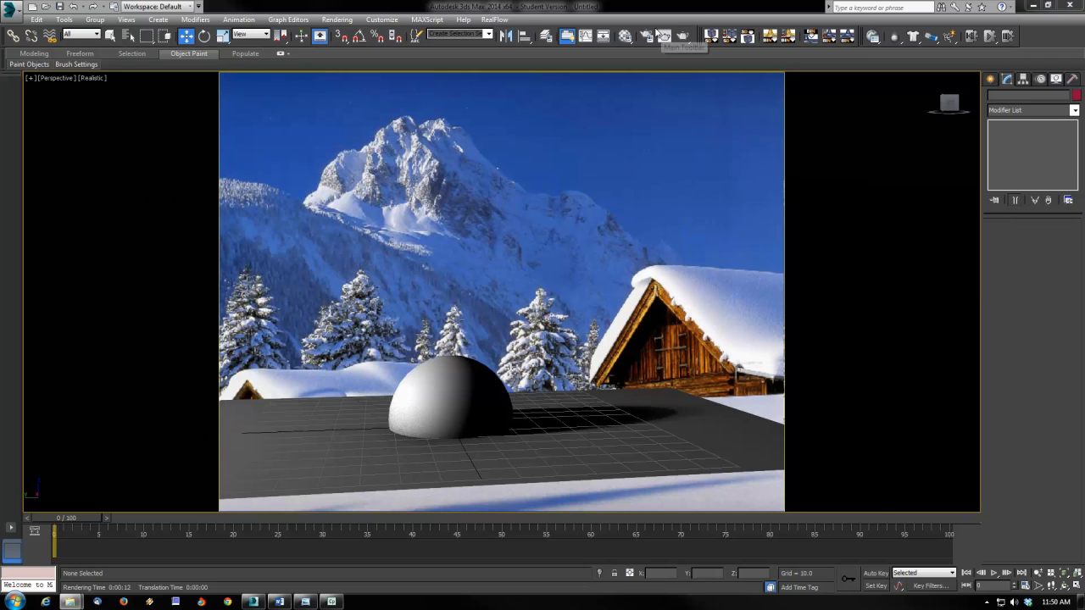
Set the render output size to 1102 by 814 pixels and lock the image aspect.
click(649, 36)
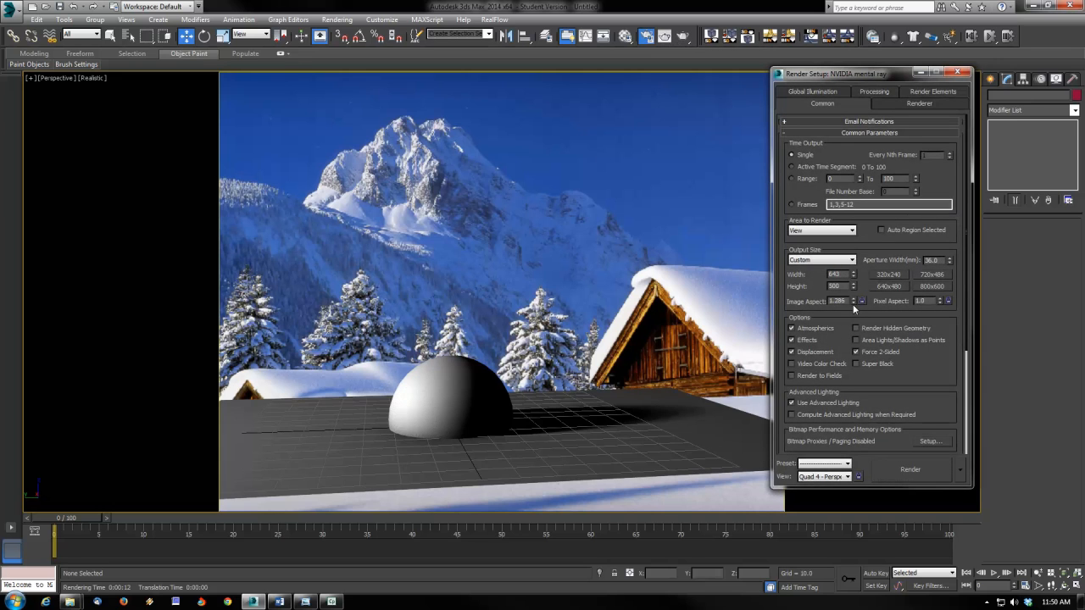
text(1102)
key(Tab)
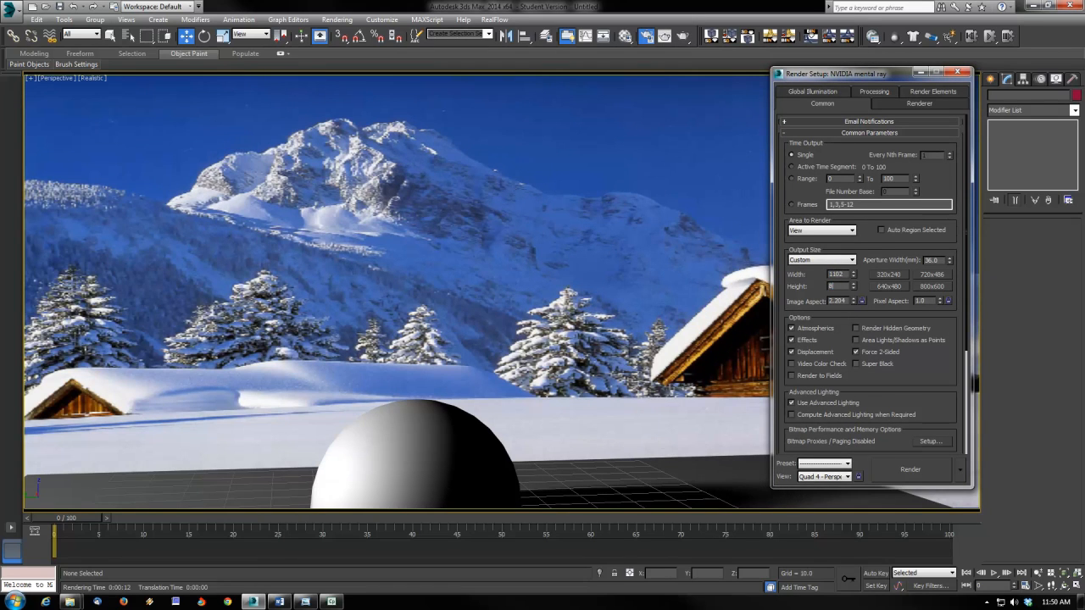
key(Tab)
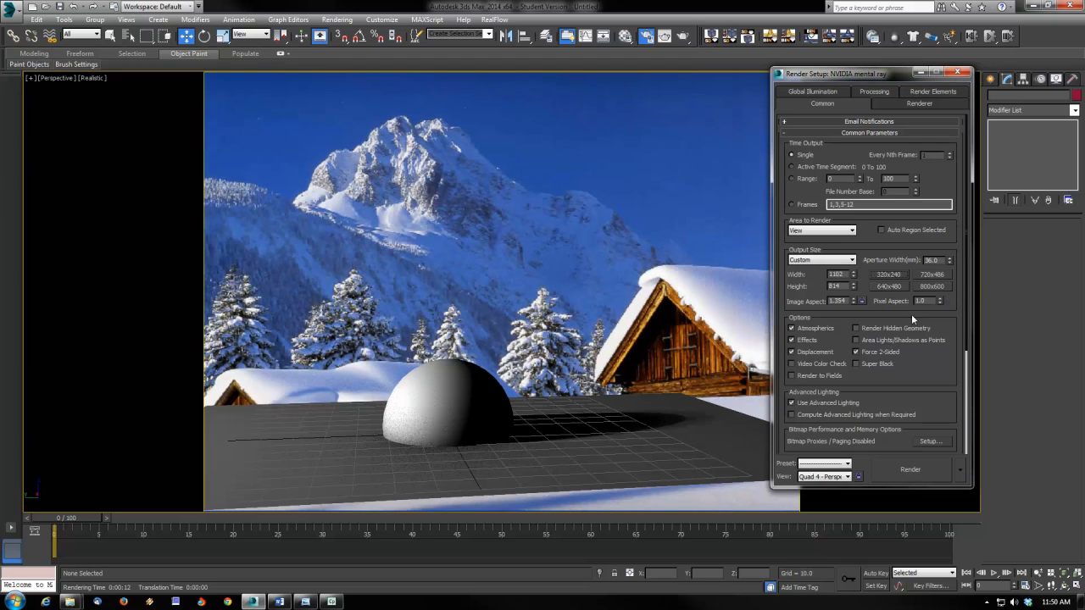
click(863, 302)
Scale down the aspect-locked render output by entering a width of 700 and a height of 500, and close the render setup.
double_click(836, 274)
text(700)
key(Return)
key(Tab)
text(500)
key(Return)
key(shift+Tab)
click(958, 73)
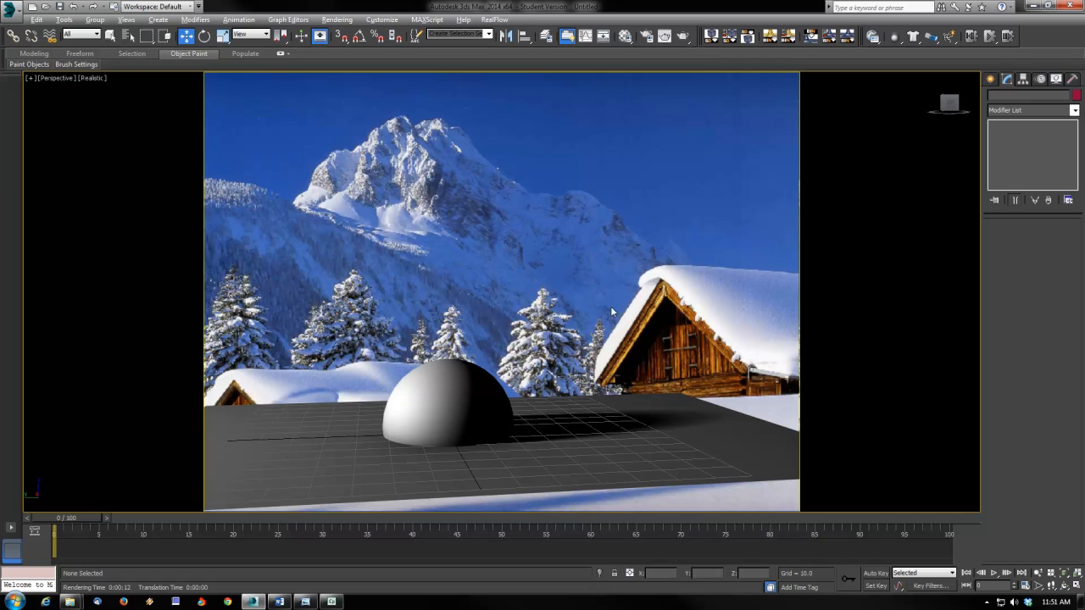
Replace the bitmap of the environment background map with paopao.jpg from the Module_09 folder.
key(alt+b)
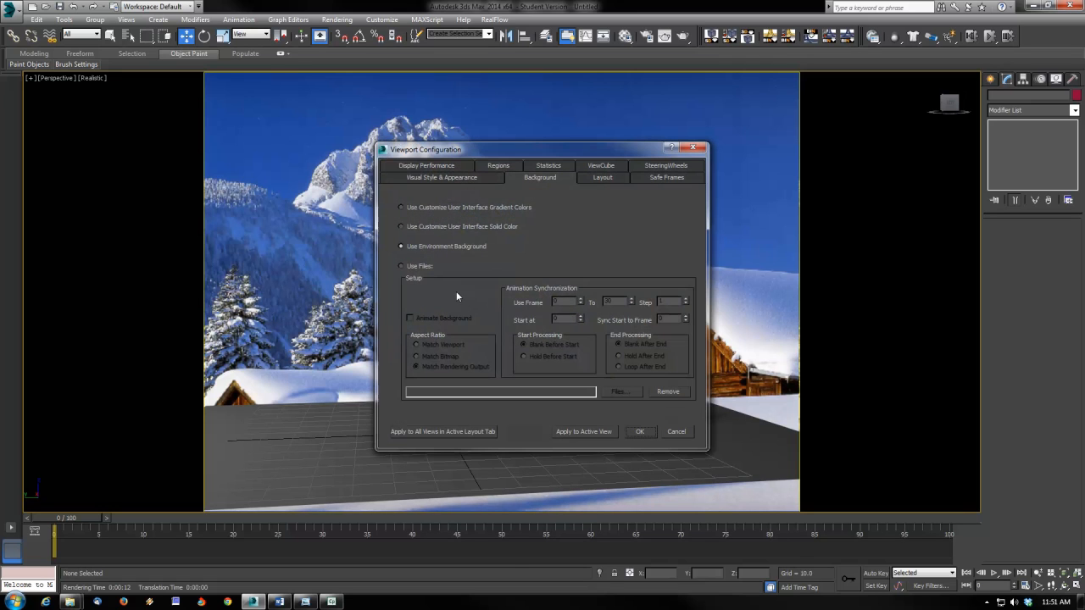
click(670, 434)
key(8)
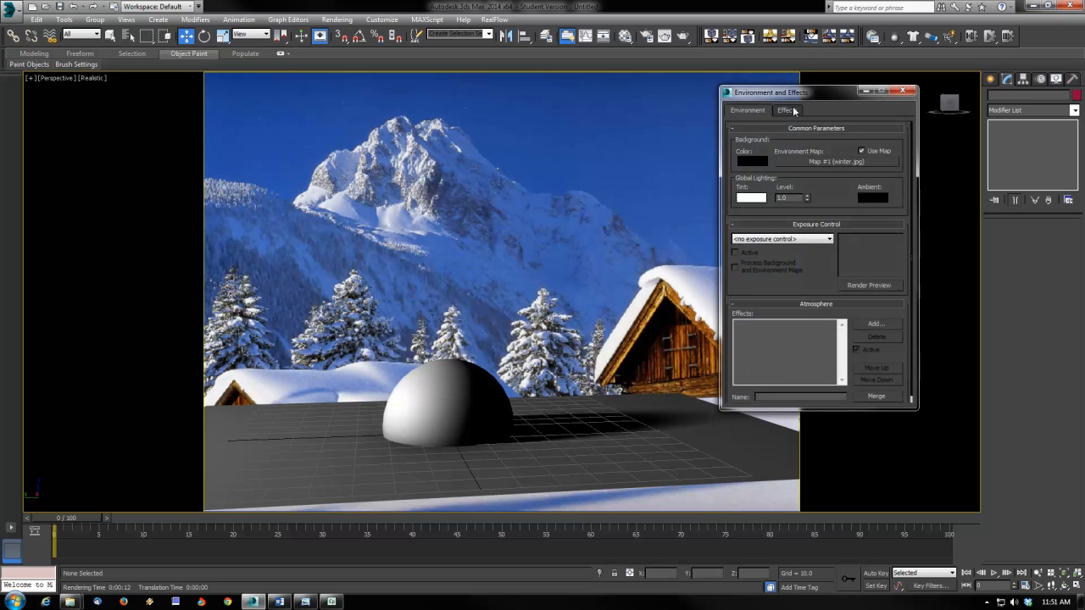
drag(814, 95, 591, 116)
key(m)
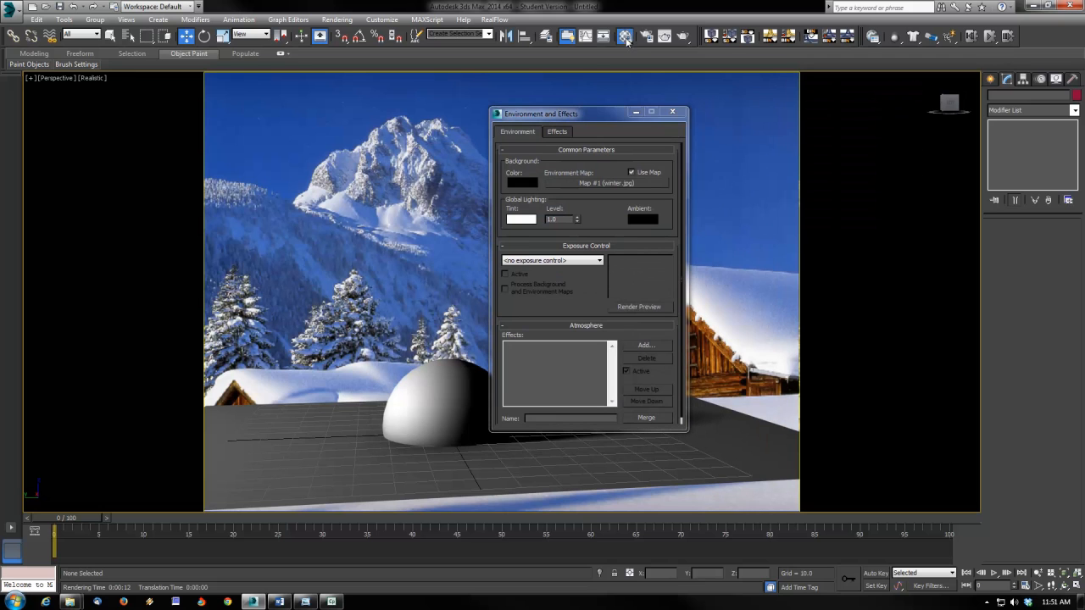
click(298, 205)
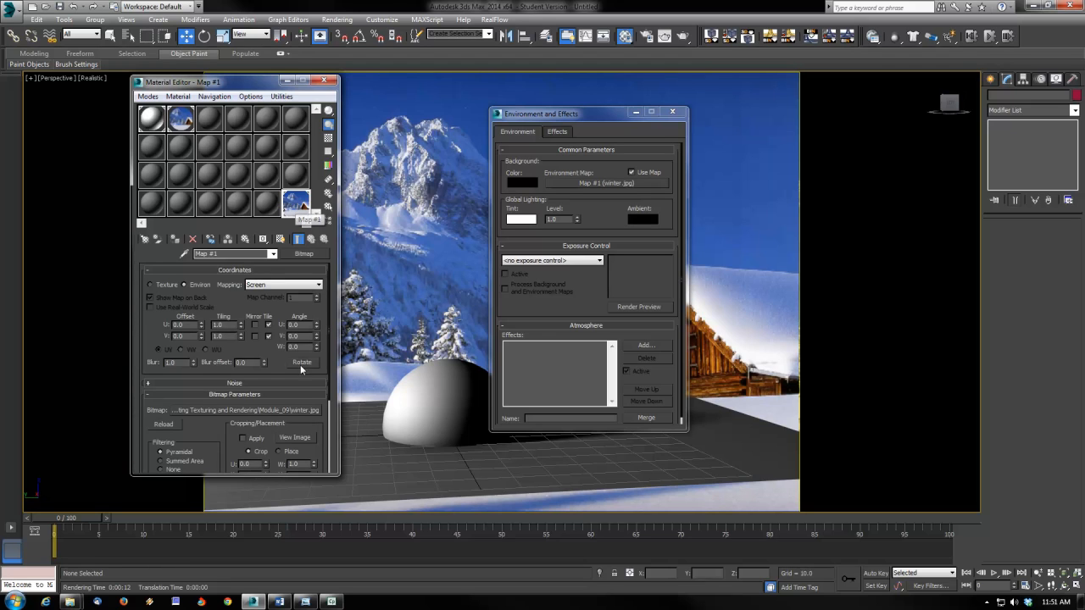
click(256, 411)
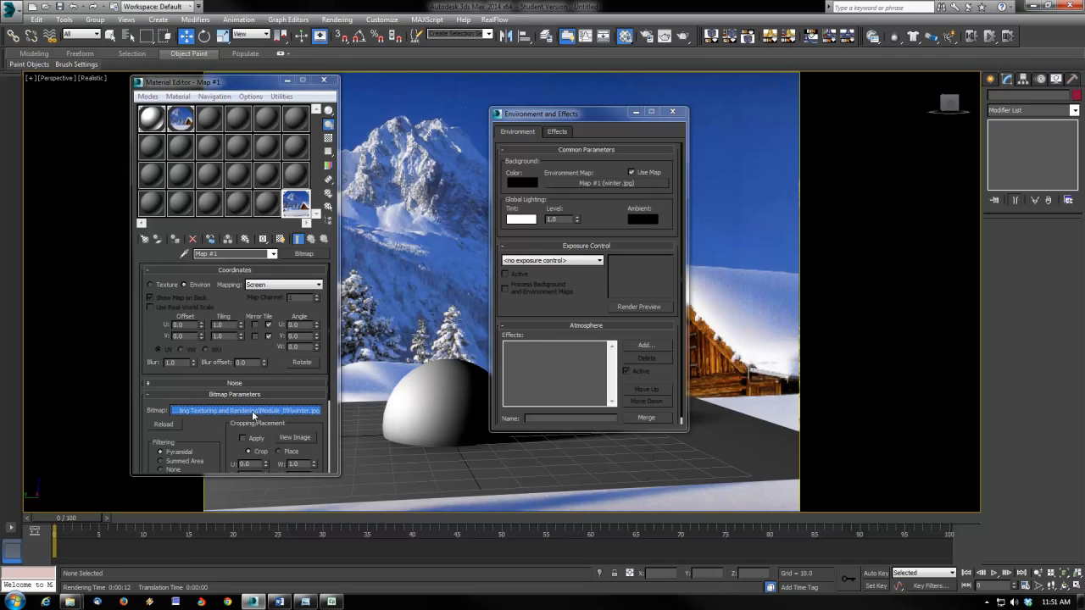
click(229, 282)
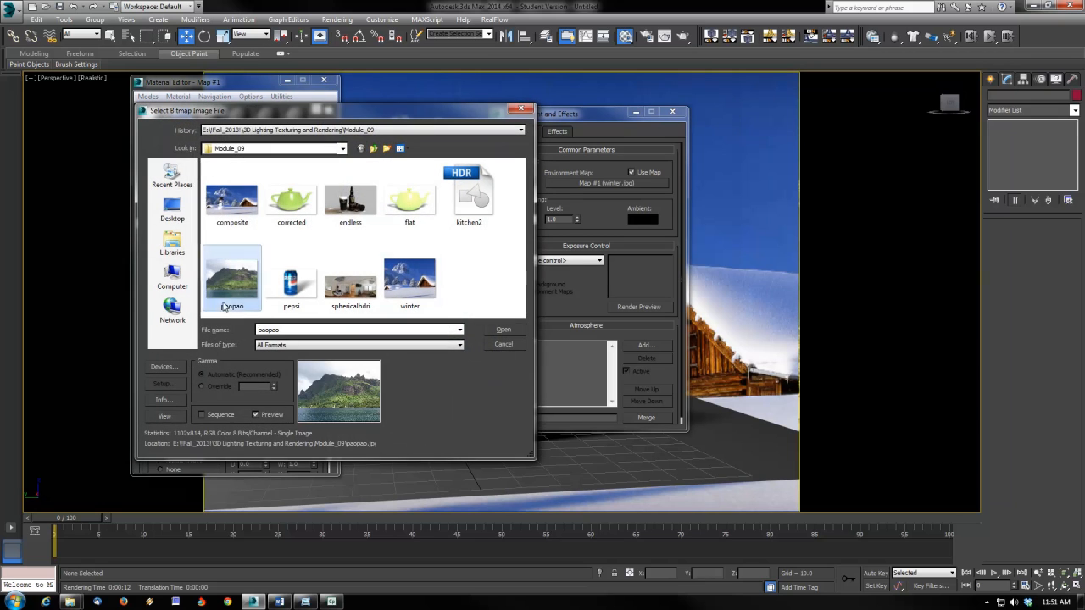
click(502, 330)
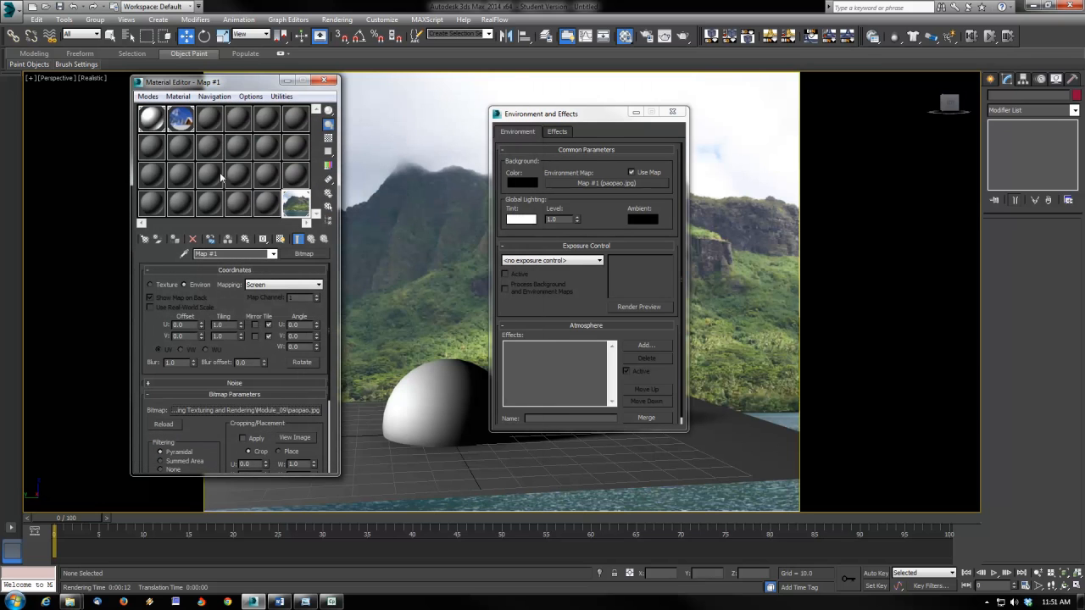
Copy the paopao background map into the matte material's Camera Mapped Background slot and check its enlarged sample preview.
right_click(306, 257)
click(327, 269)
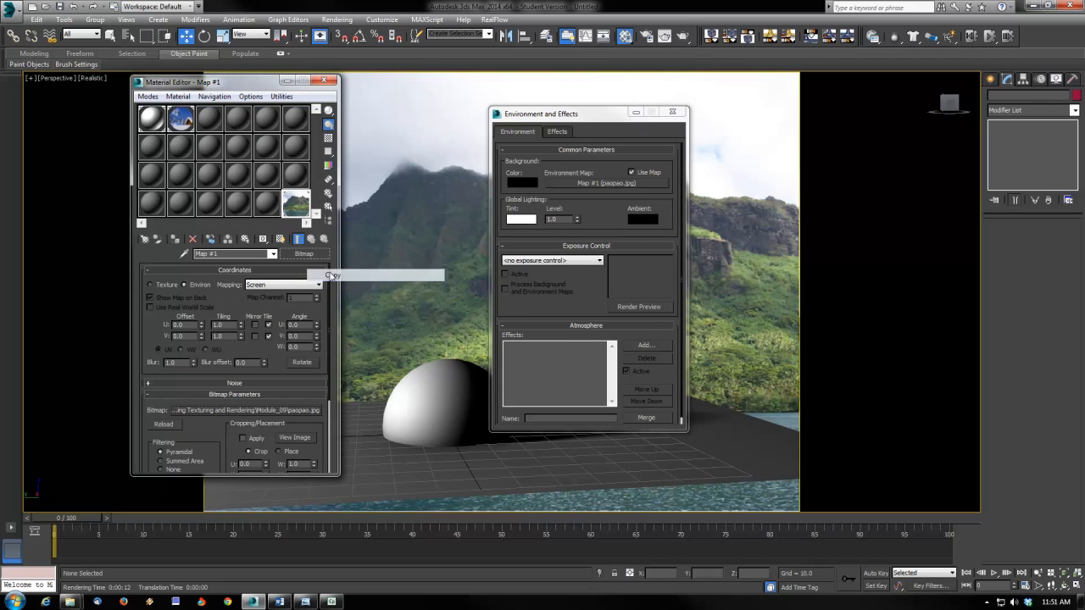
click(182, 121)
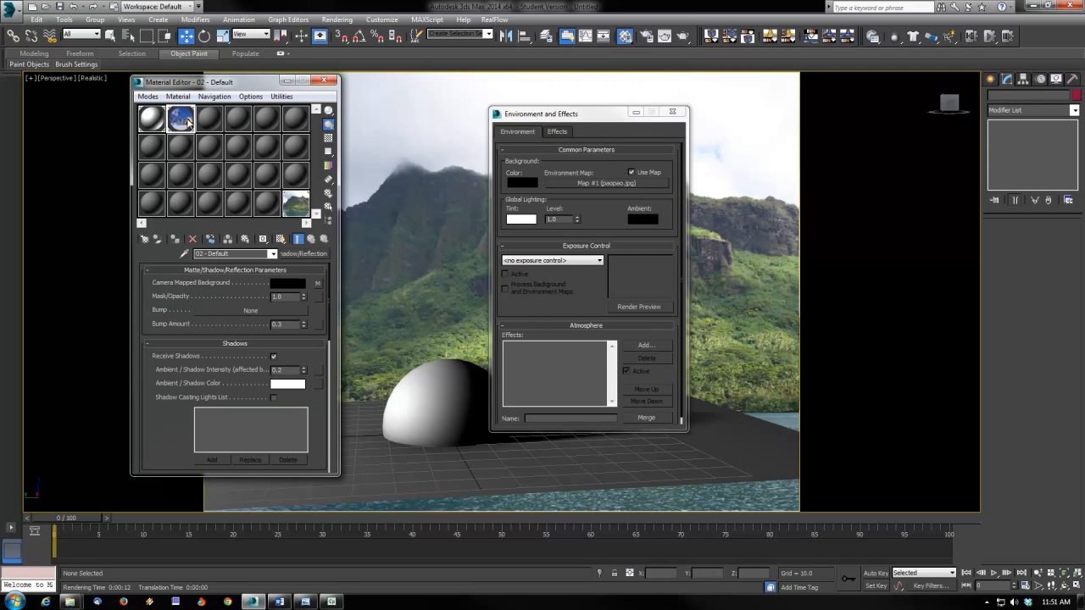
right_click(315, 284)
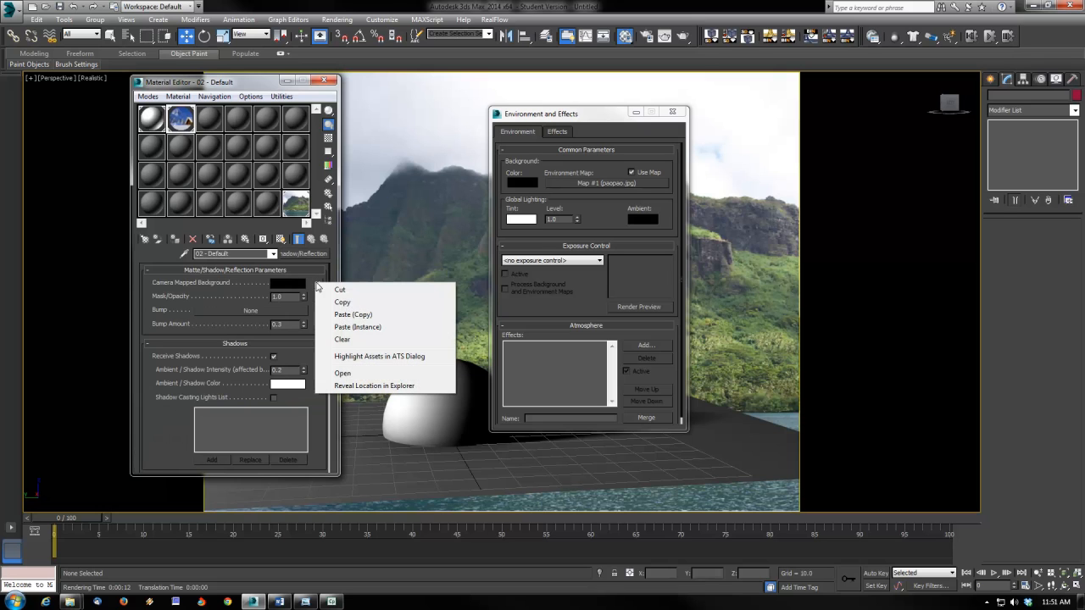
click(348, 316)
double_click(181, 120)
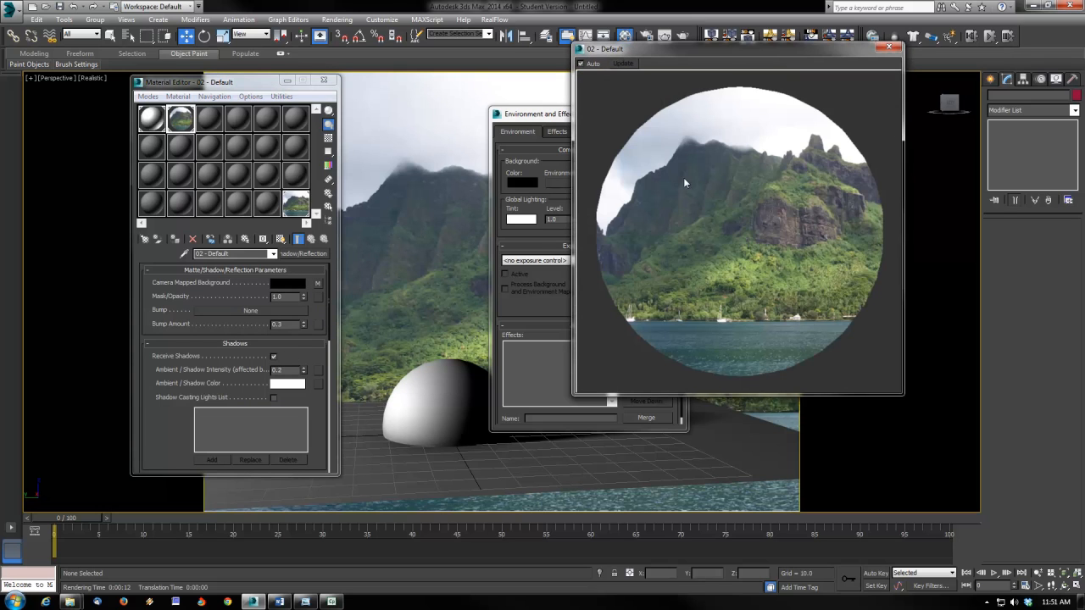
click(477, 466)
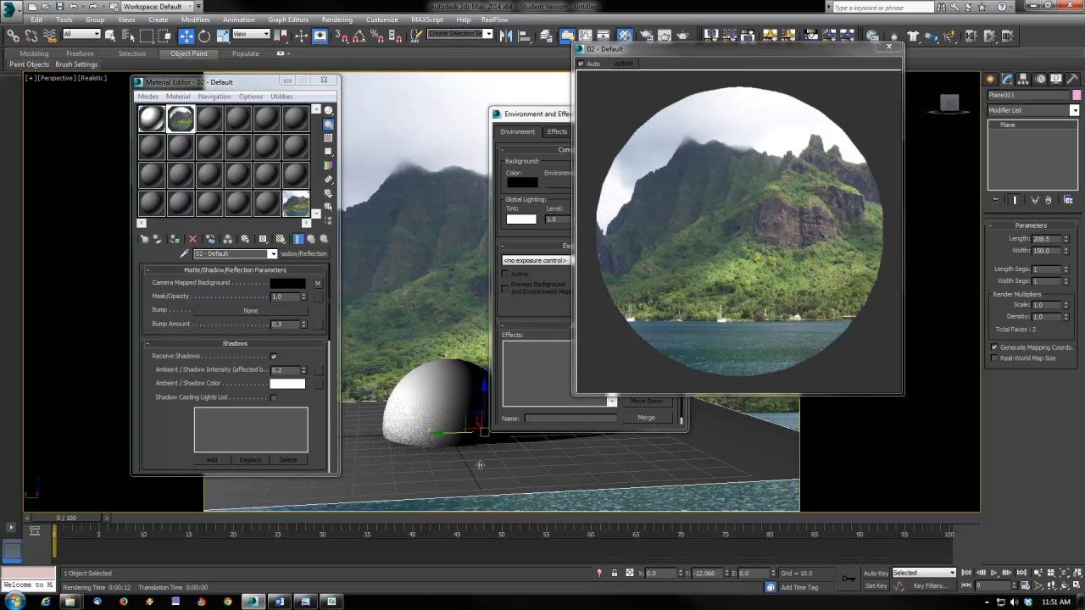
click(888, 47)
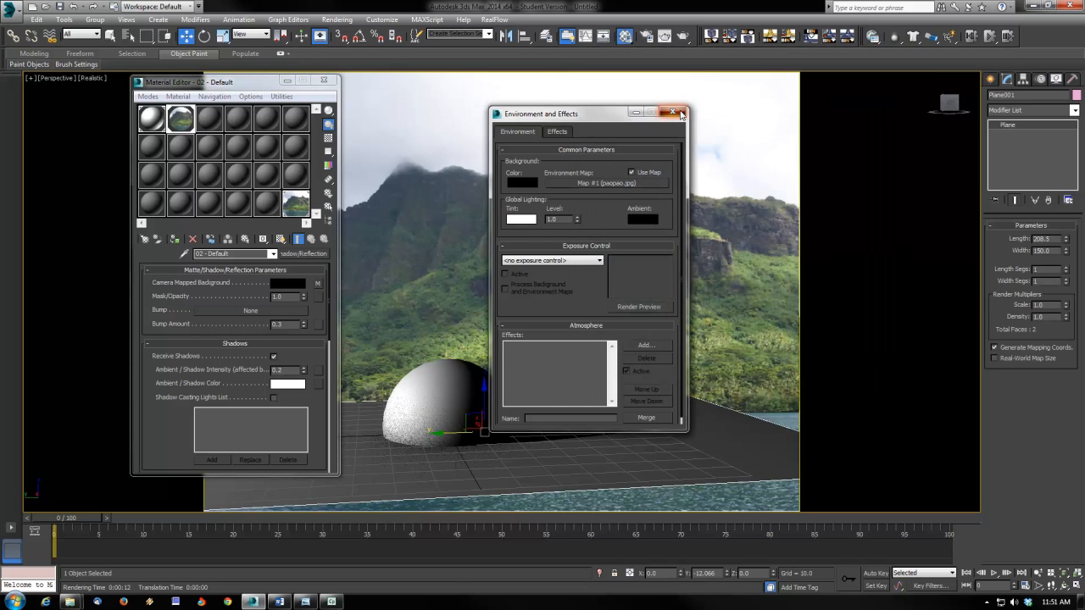
Close the environment settings and run a brief test render of the perspective view, stopping it early.
click(679, 114)
click(668, 36)
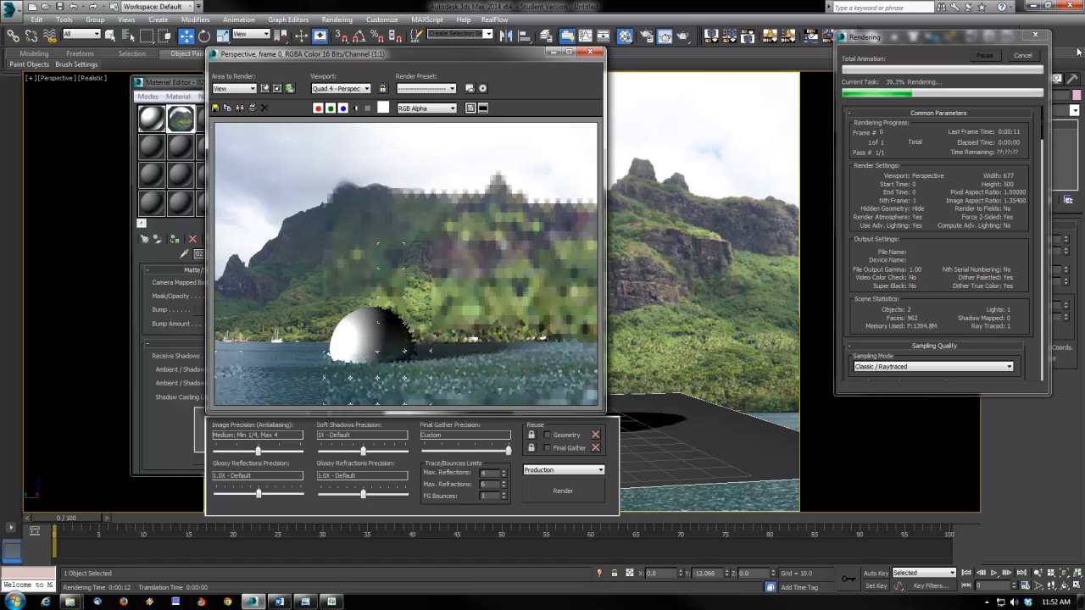
click(1023, 55)
click(591, 52)
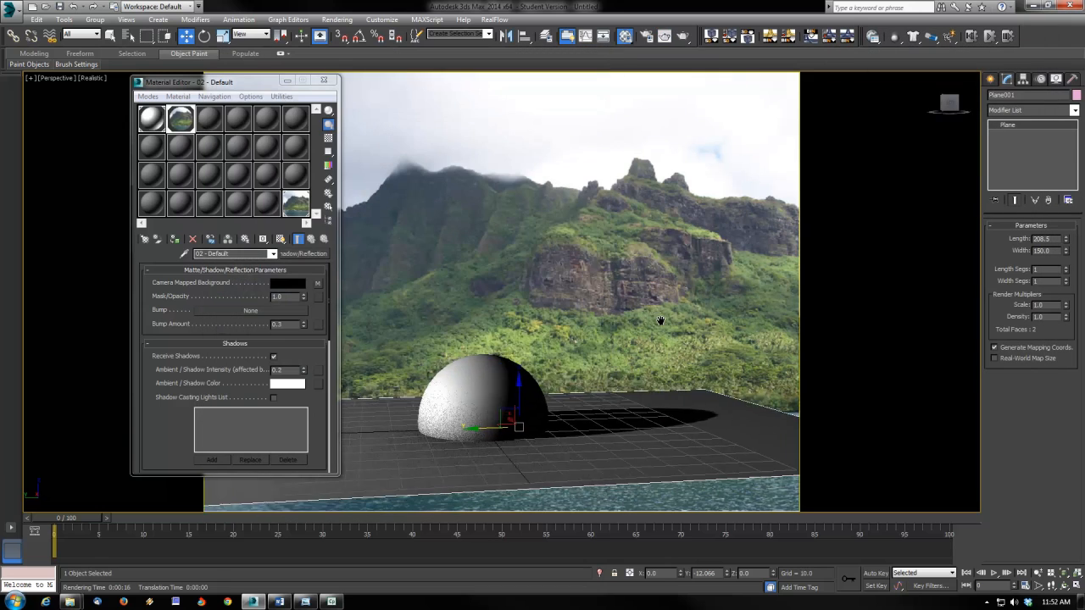
Reframe the perspective view so the sphere and ground plane lie over the water in the paopao photo.
middle_drag(569, 364, 553, 439)
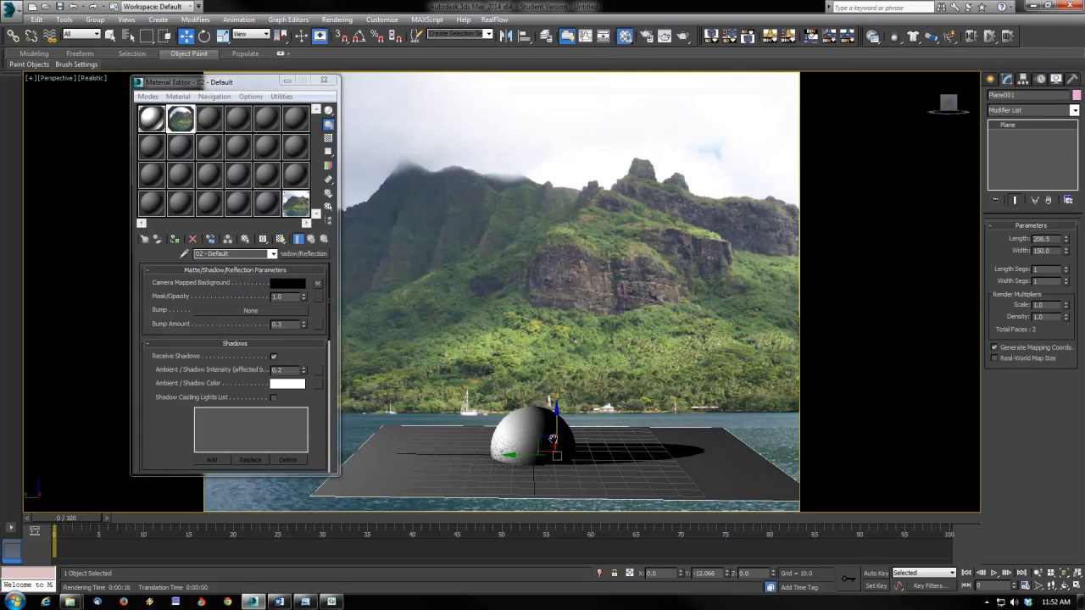
scroll(556, 439, up, 2)
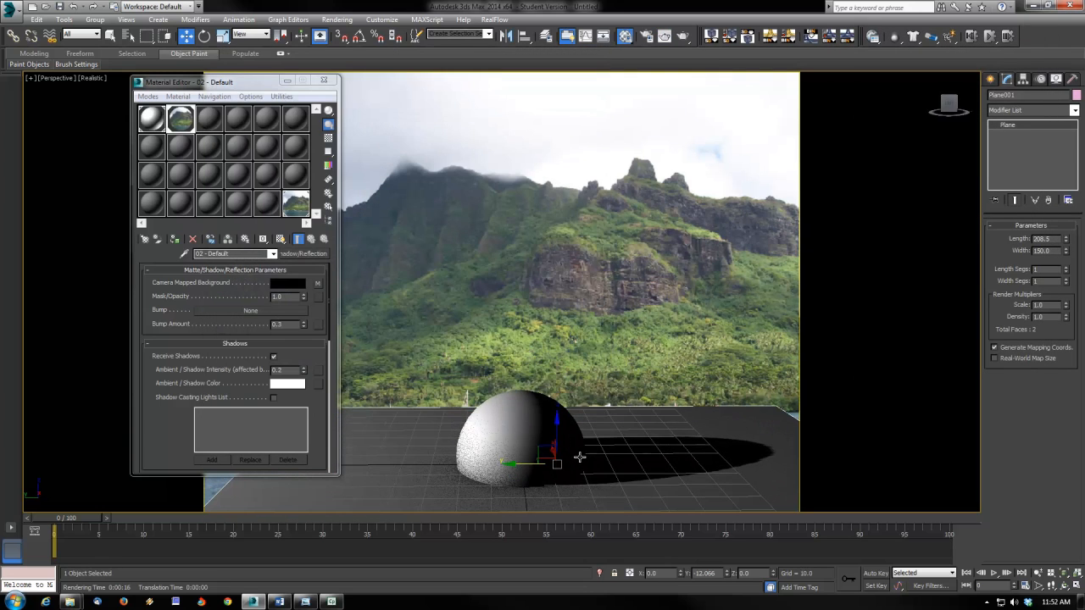
scroll(578, 457, down, 2)
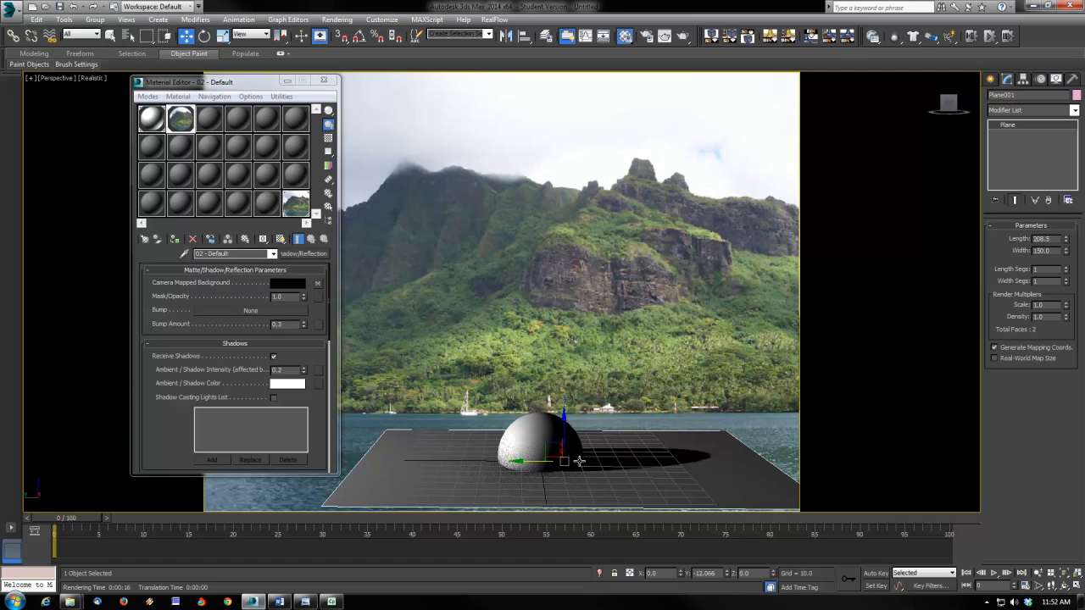
scroll(578, 461, down, 2)
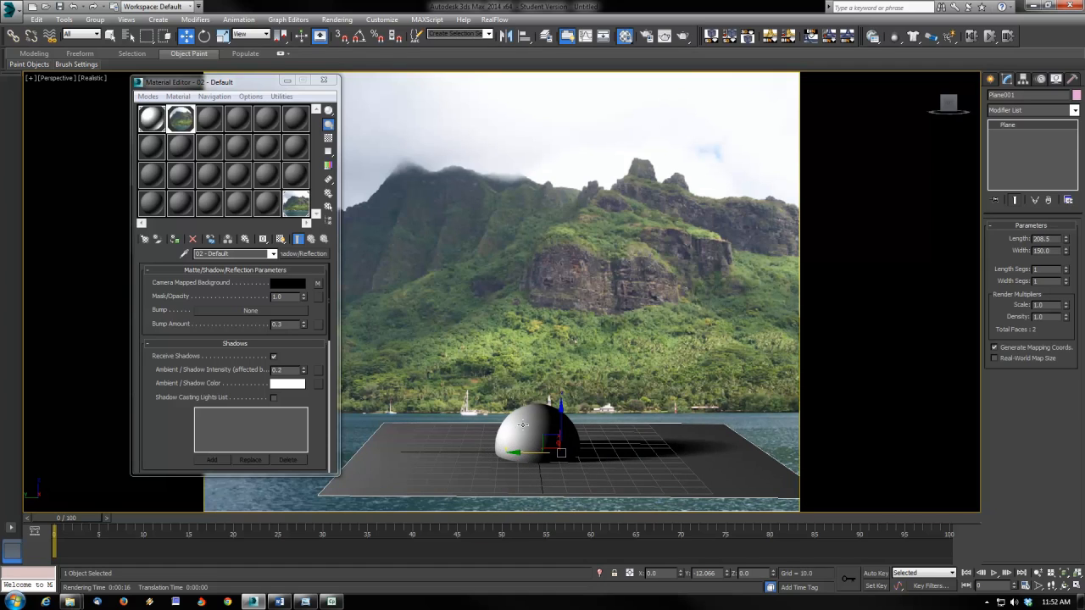
Change the diffuse color of the sphere's material to saturated orange.
click(523, 428)
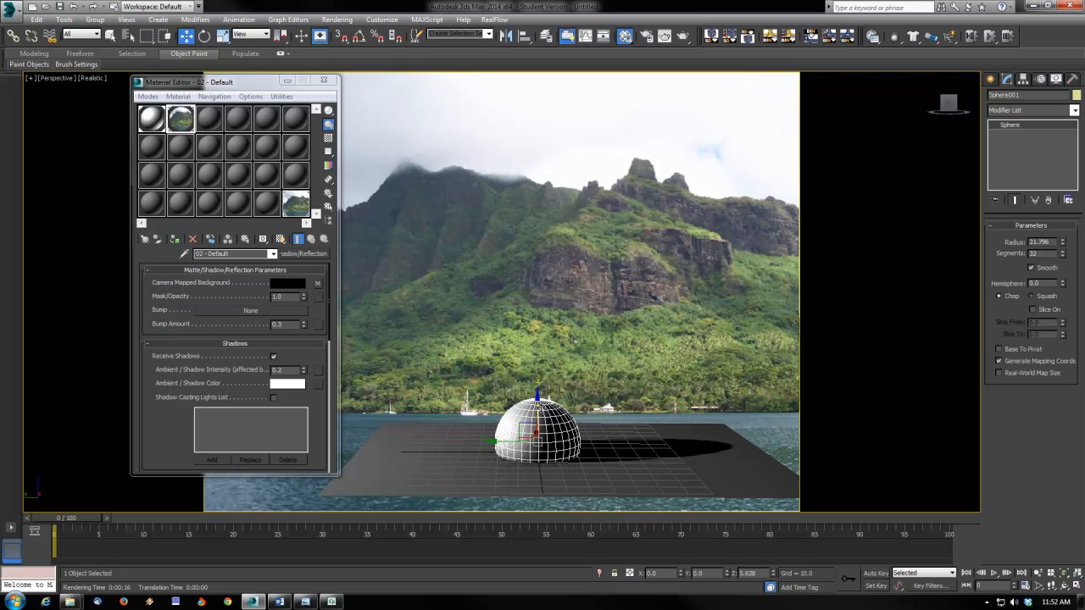
click(152, 119)
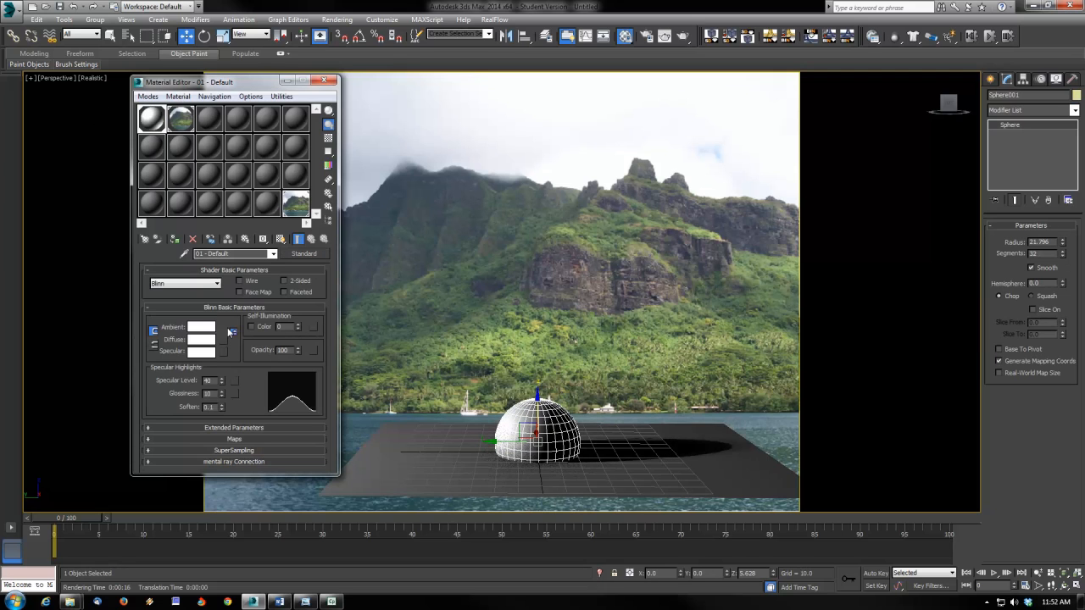
click(203, 340)
drag(249, 84, 237, 70)
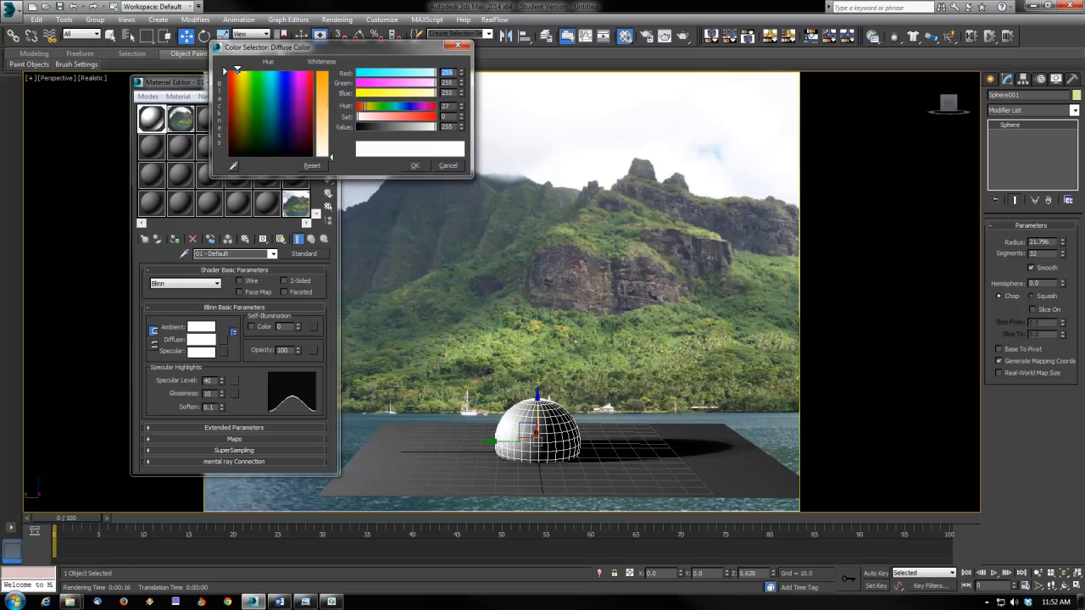
drag(327, 154, 312, 70)
click(414, 167)
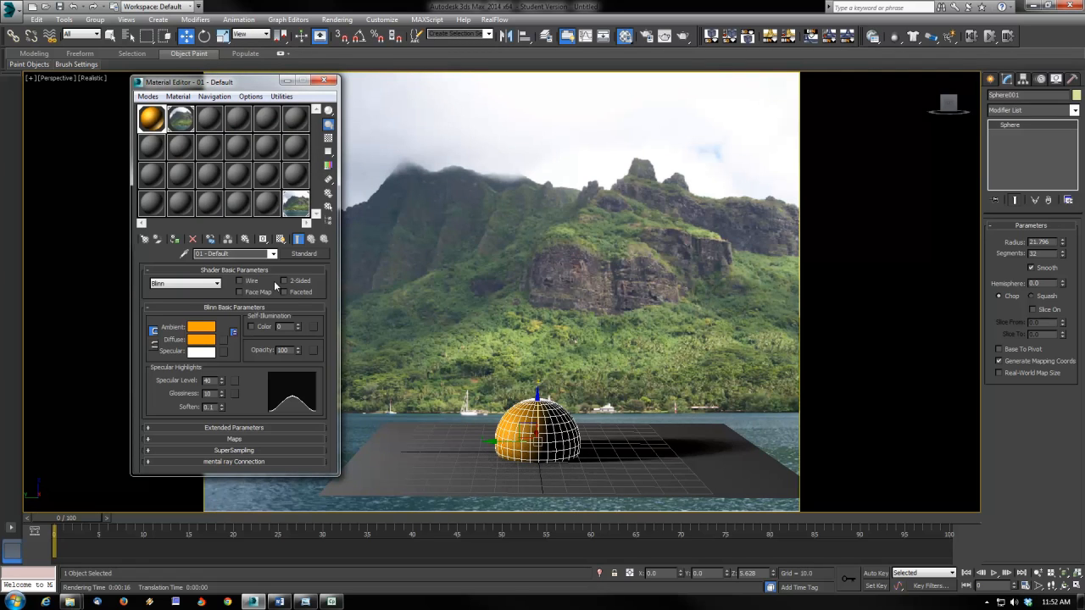
Review the matte material's shadow settings and minimize the material editor.
click(180, 119)
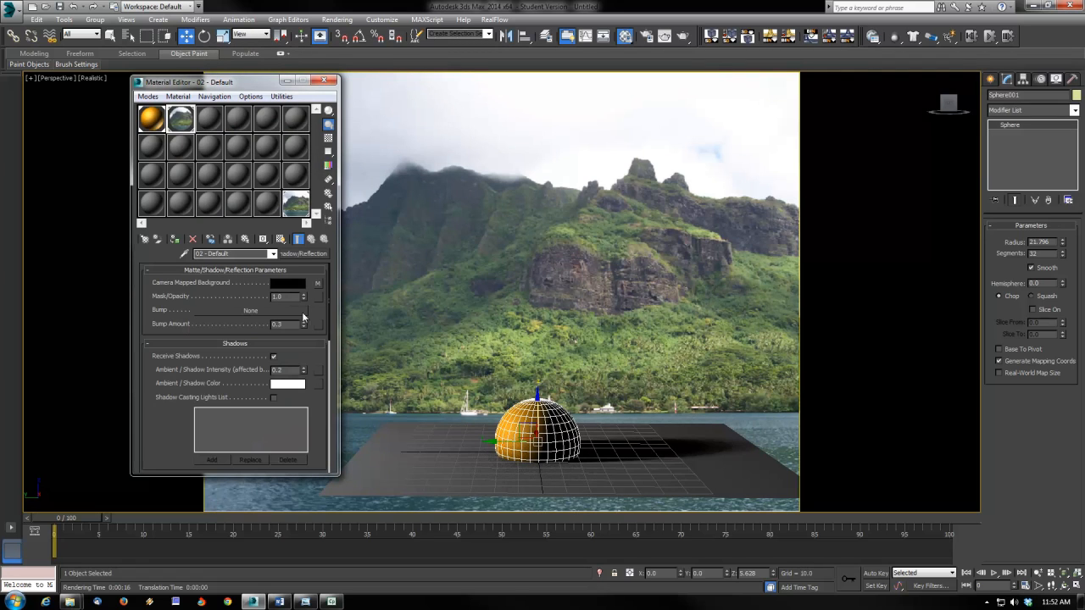
drag(302, 352, 313, 336)
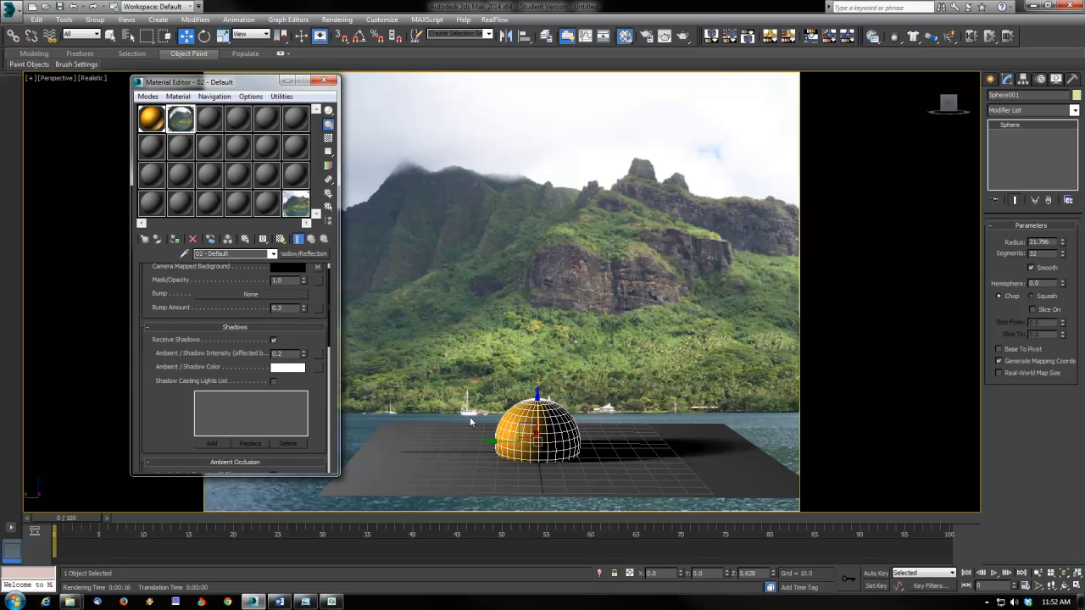
click(288, 81)
Orbit and zoom the perspective view so the ground plane fits the water surface with the sphere near the photo's center.
alt+middle_drag(550, 344, 650, 467)
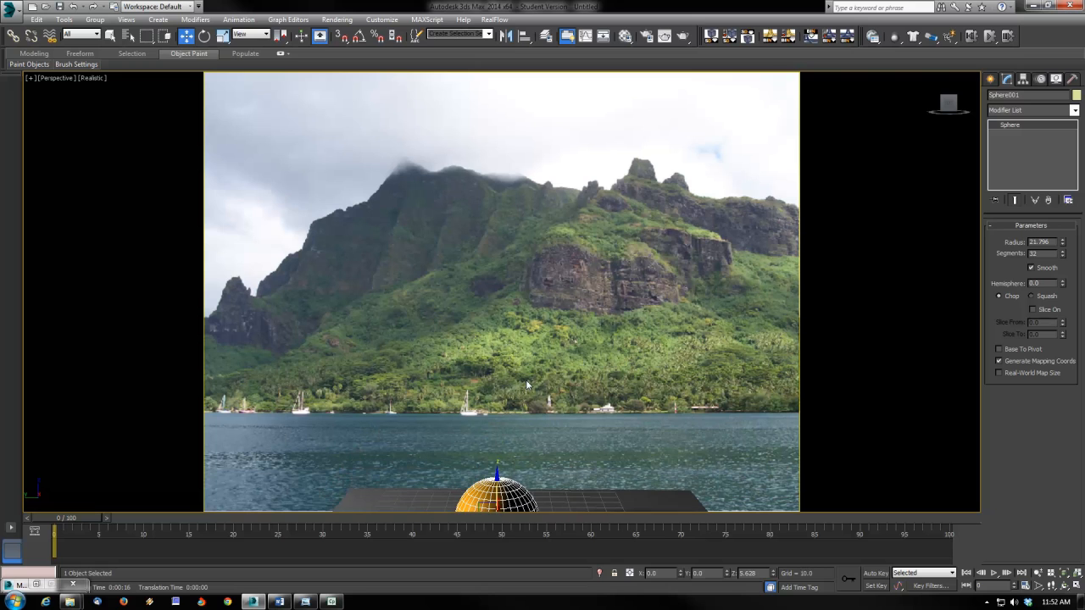
alt+middle_drag(552, 358, 540, 379)
click(1038, 574)
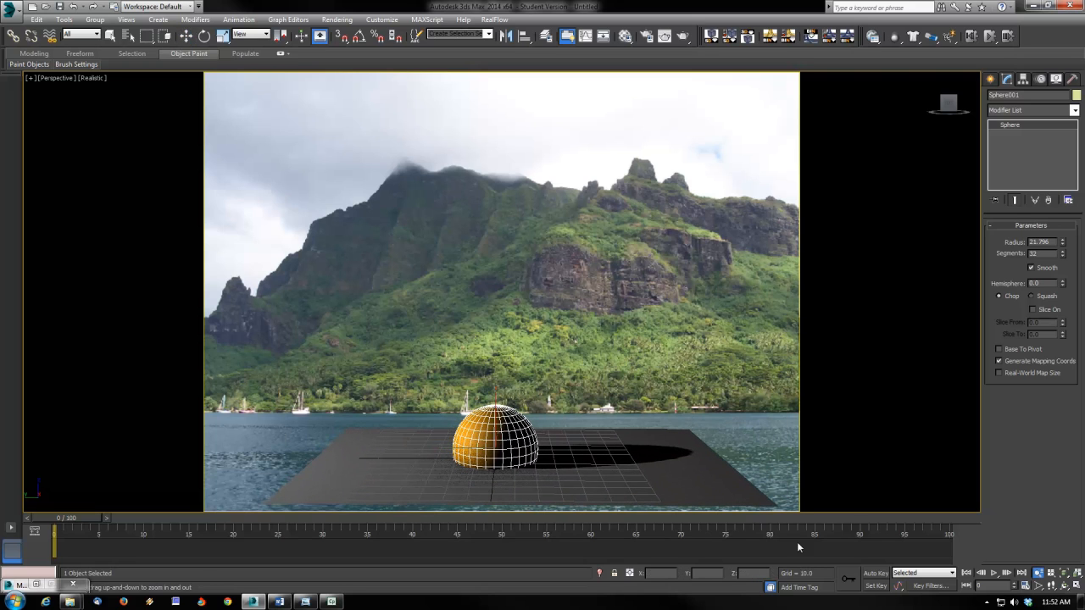
drag(621, 484, 621, 516)
drag(590, 464, 590, 468)
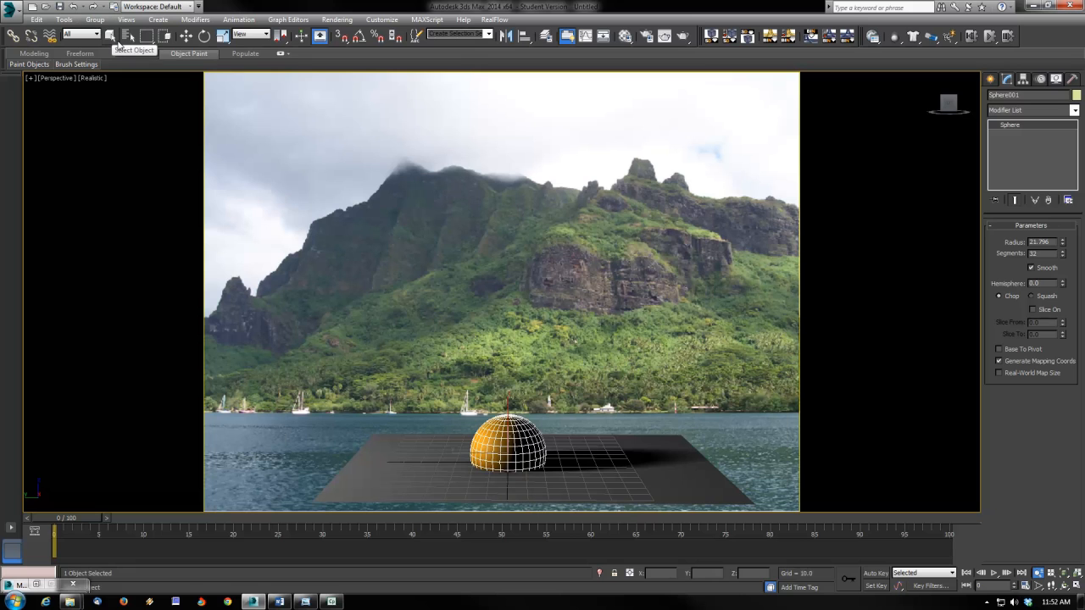
Show all four viewports and move the area omni light along X in the Top view to about -222.
key(alt+w)
right_click(145, 345)
click(216, 385)
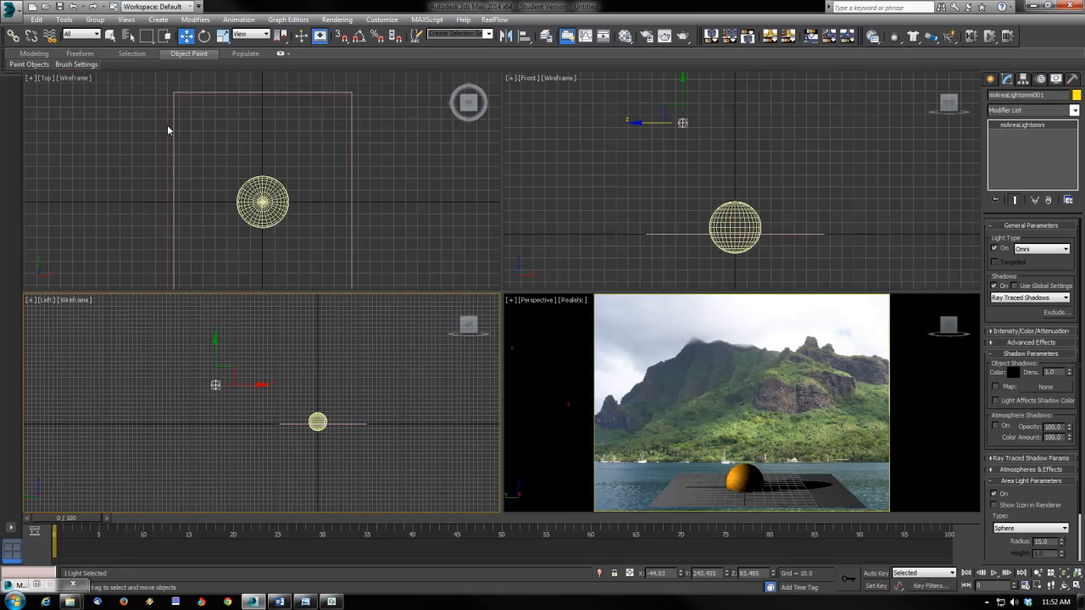
scroll(164, 112, down, 6)
middle_drag(182, 152, 193, 185)
scroll(192, 185, down, 3)
middle_drag(203, 147, 211, 175)
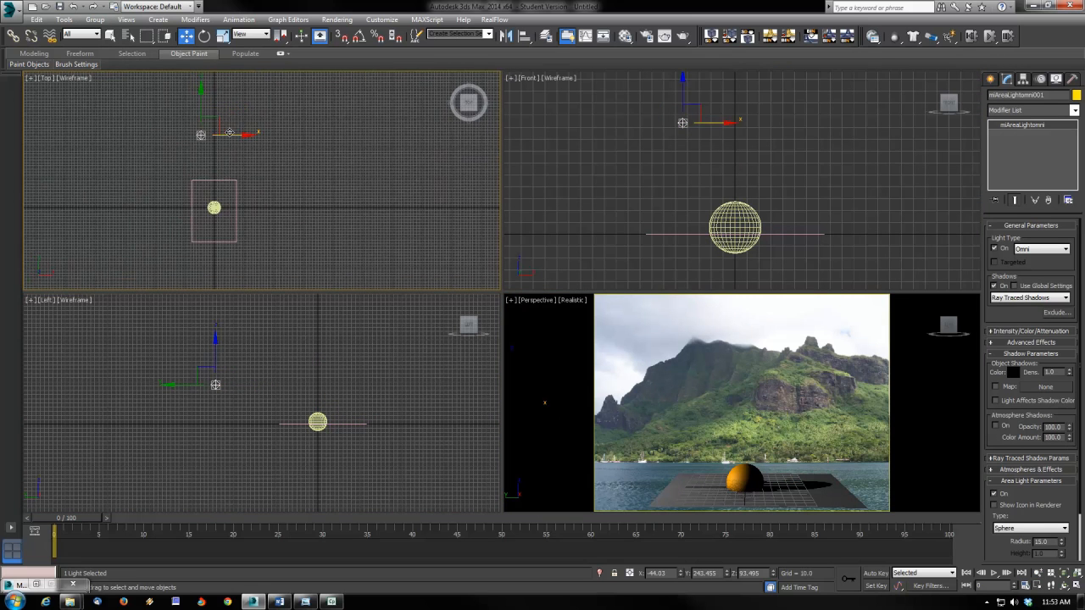
drag(229, 134, 188, 150)
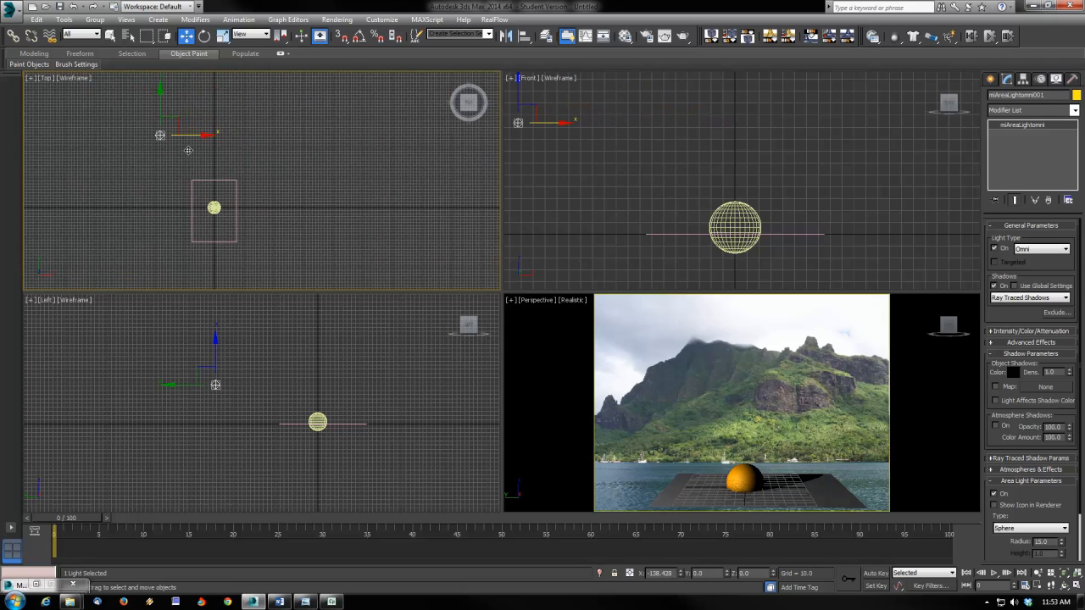
drag(188, 150, 174, 155)
drag(164, 158, 176, 157)
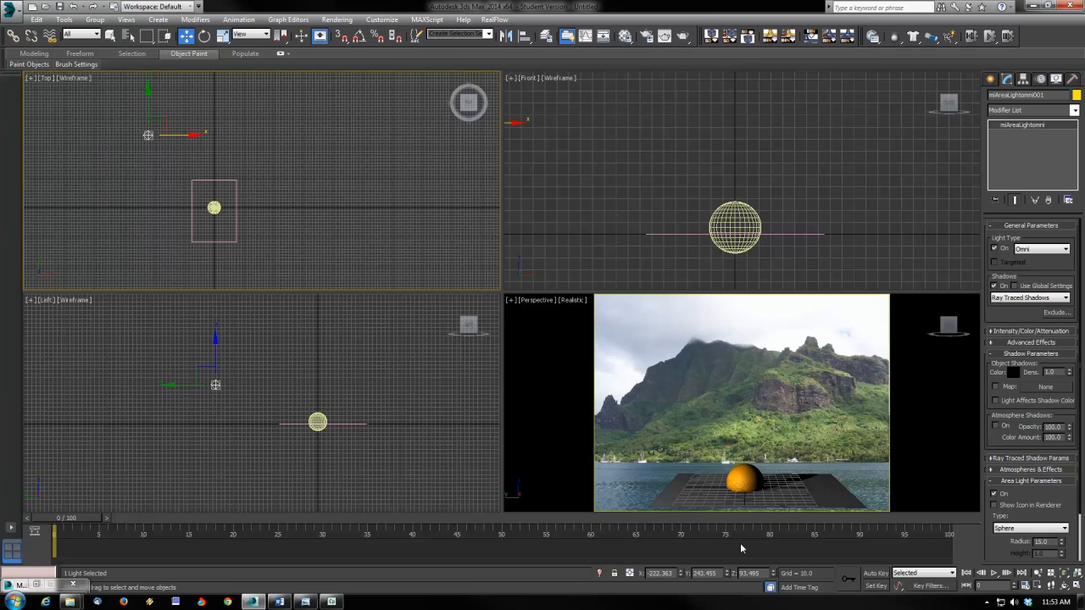
Raise the area omni light high above the ground plane to a Z position of about 395.
drag(219, 351, 238, 241)
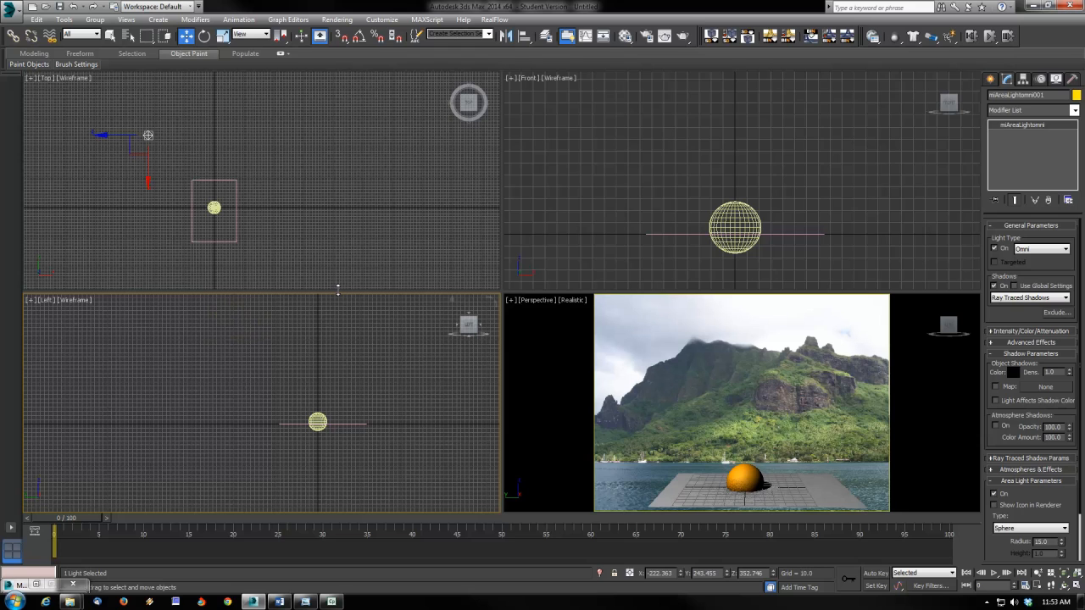
scroll(647, 161, down, 3)
middle_drag(647, 161, 710, 189)
scroll(724, 134, down, 3)
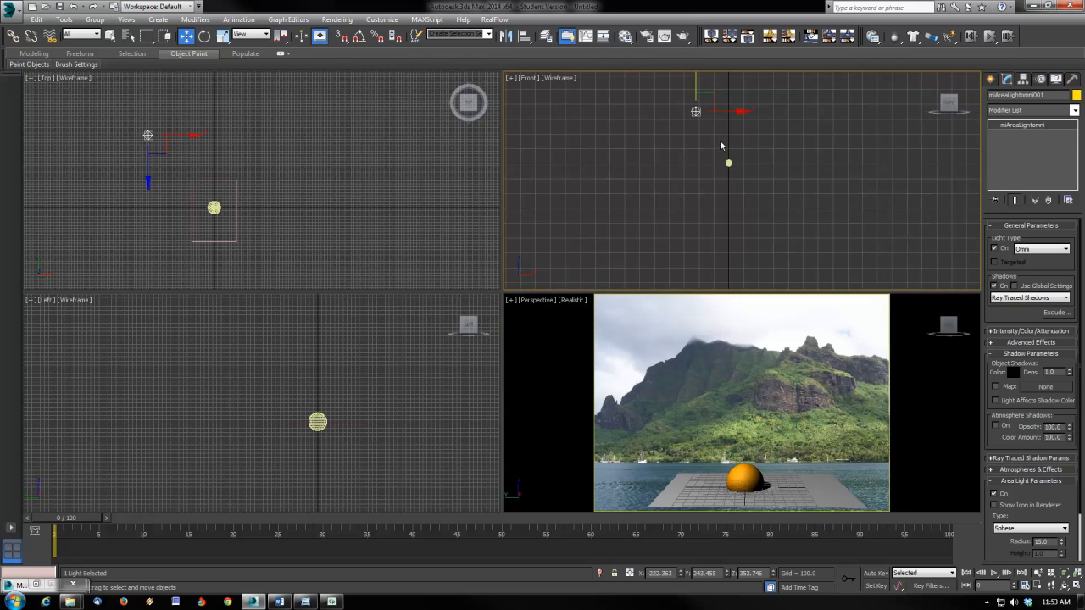
middle_drag(720, 142, 698, 216)
drag(674, 152, 673, 147)
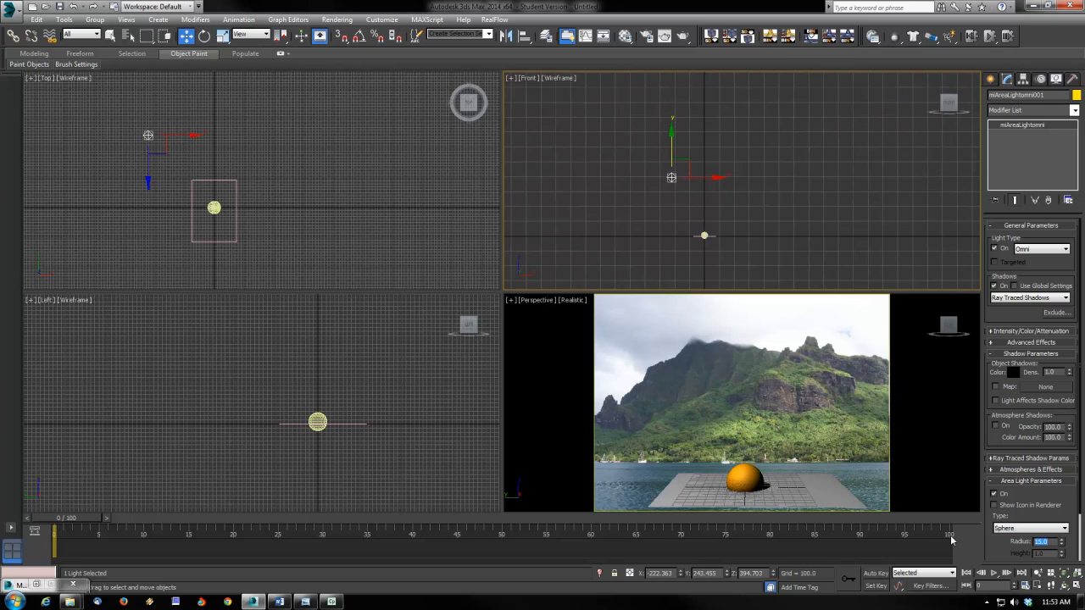
Set the area omni light's radius to 20 and its shadow density to 0.4, and test-render the perspective view.
text(20)
key(Tab)
text(.5)
key(Return)
right_click(822, 428)
click(683, 38)
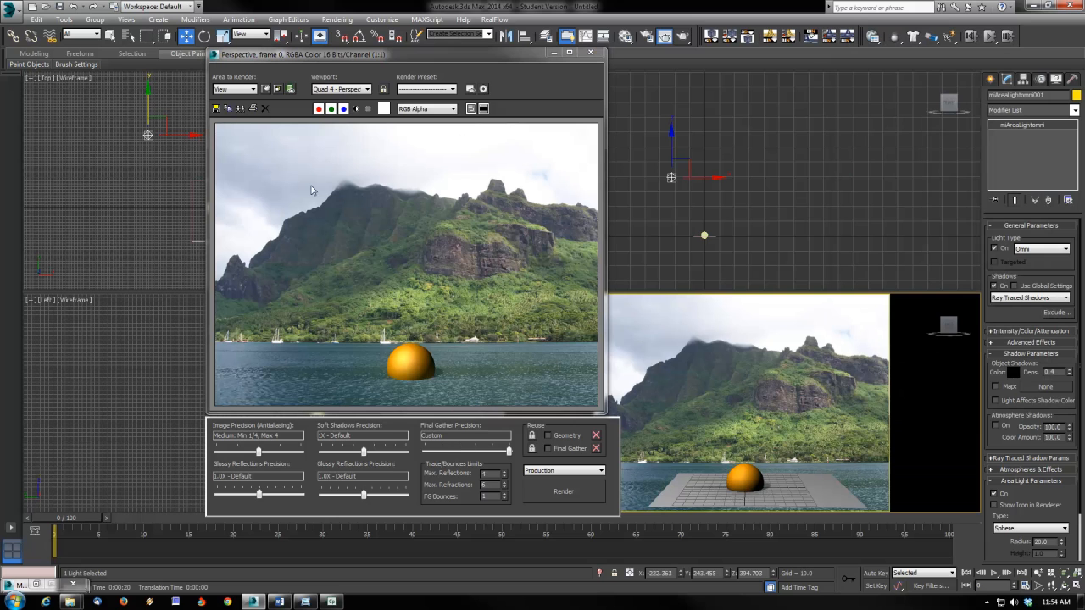
click(590, 52)
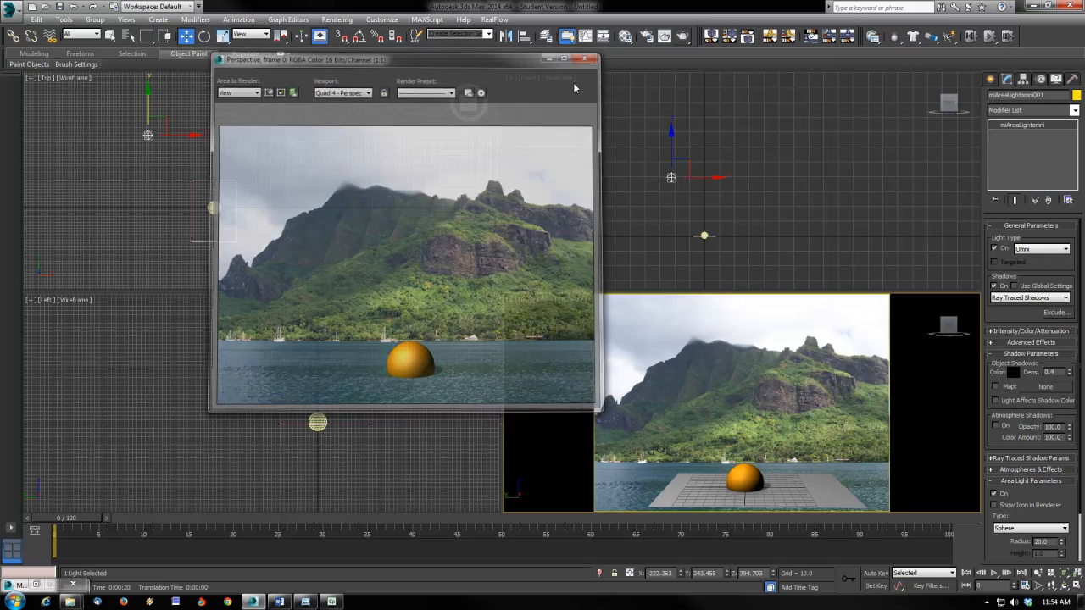
Turn on Receive Reflections in the matte ground material and test-render the perspective view.
key(m)
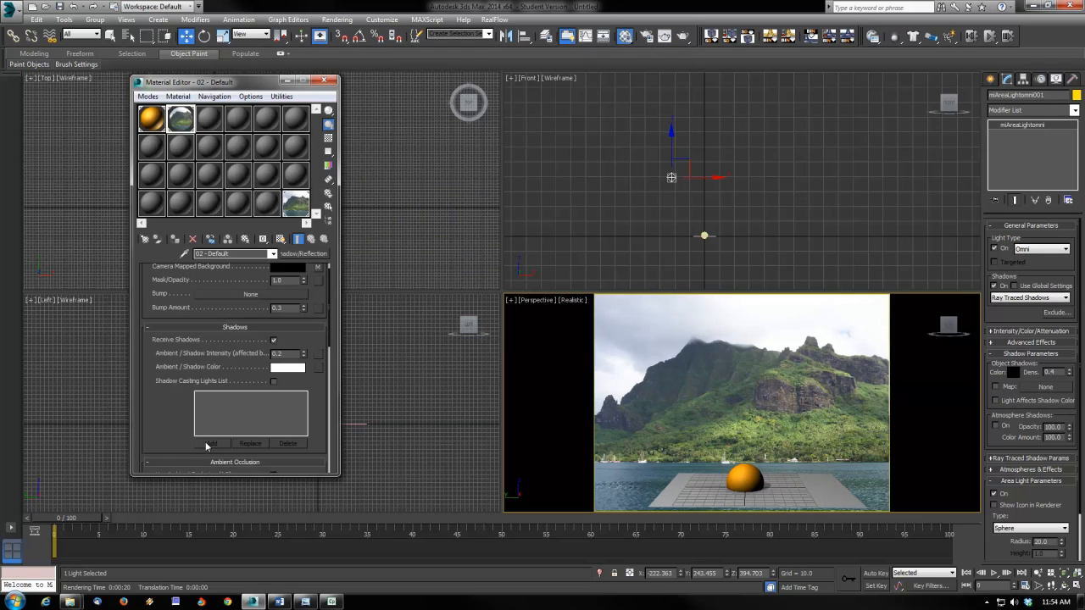
drag(319, 419, 317, 313)
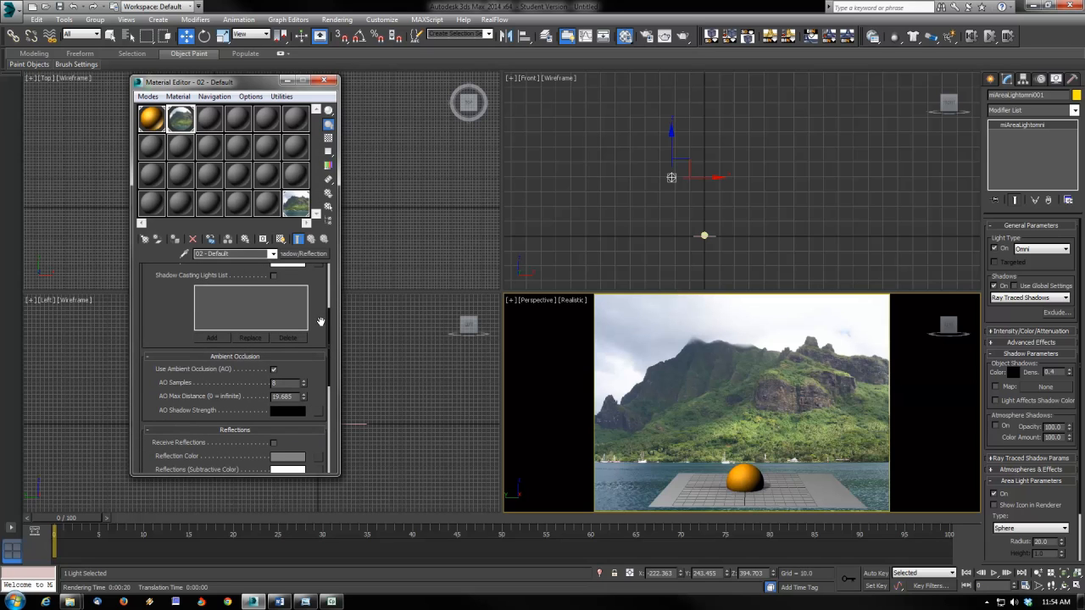
drag(321, 322, 325, 186)
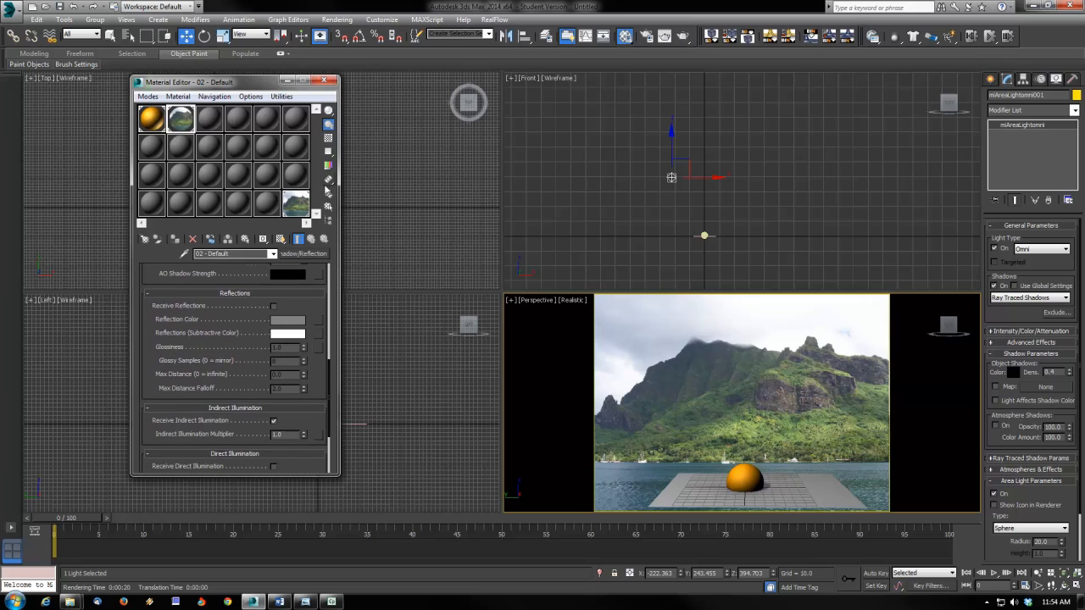
click(272, 306)
click(680, 35)
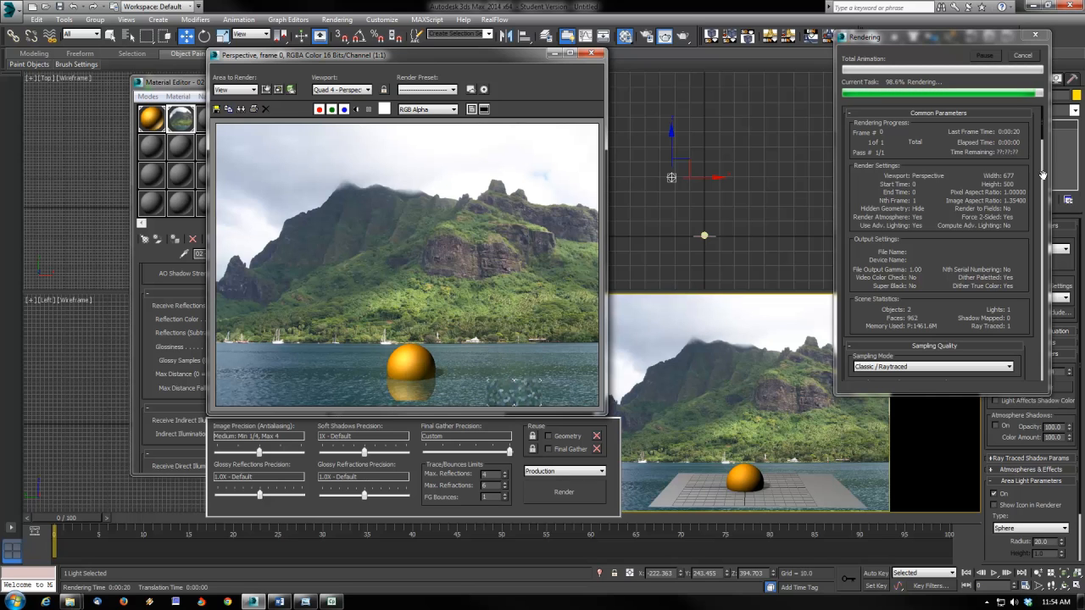
click(1031, 57)
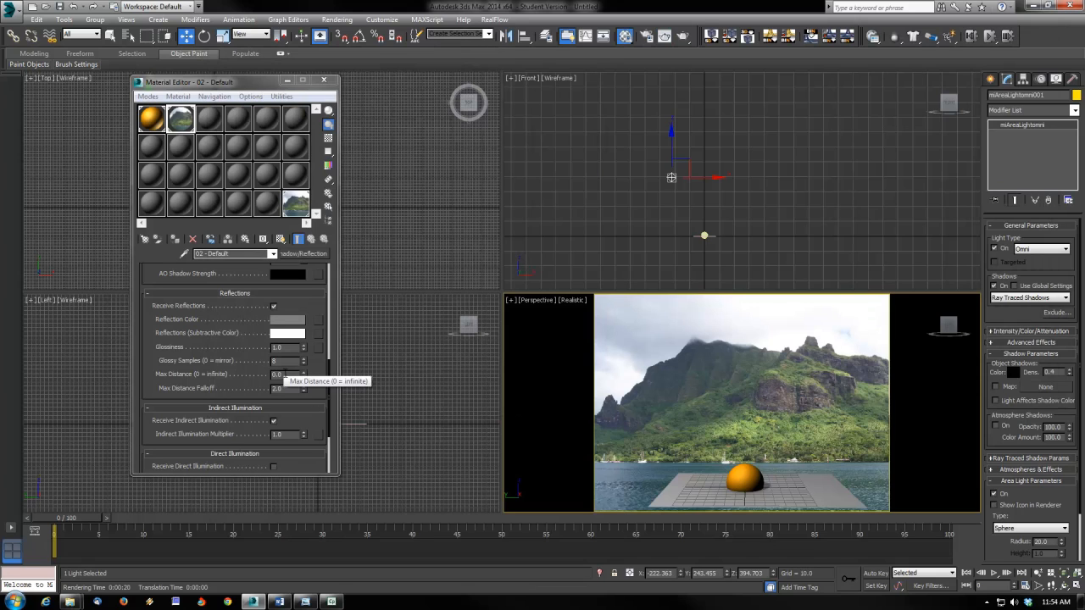
Limit the matte material's reflection Max Distance to 50 and render the perspective view again.
click(287, 374)
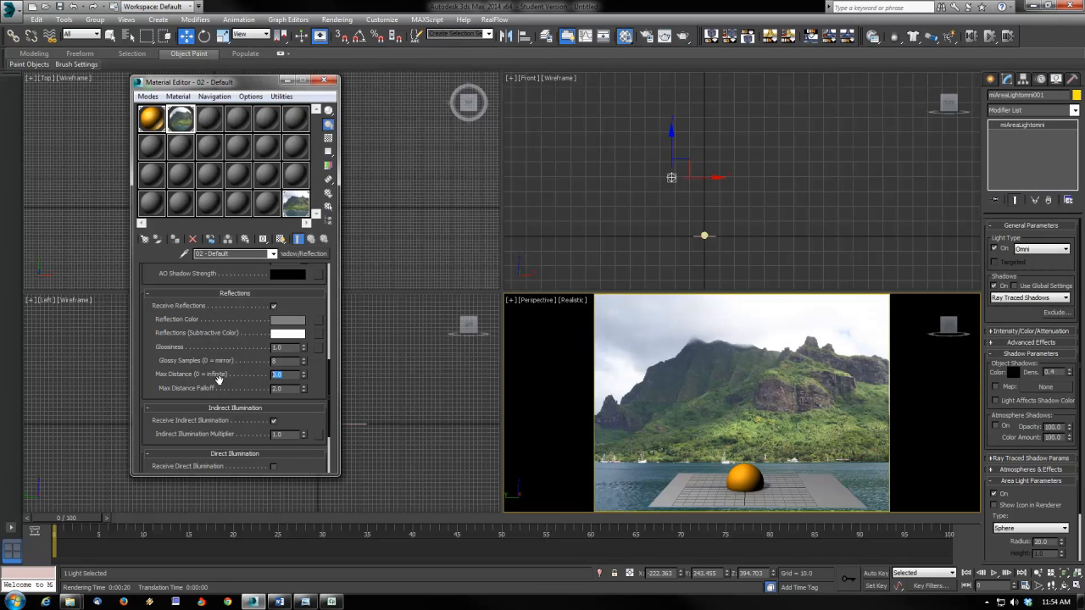
text(50)
click(683, 36)
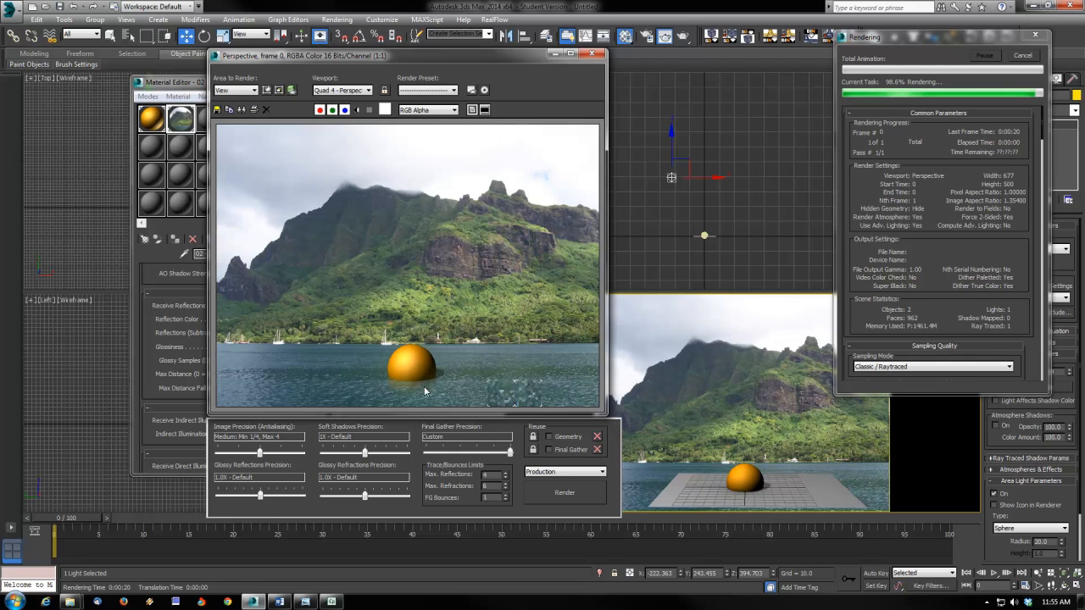
click(601, 53)
Set the matte material's reflection Glossy Samples to 2.
drag(289, 362, 249, 363)
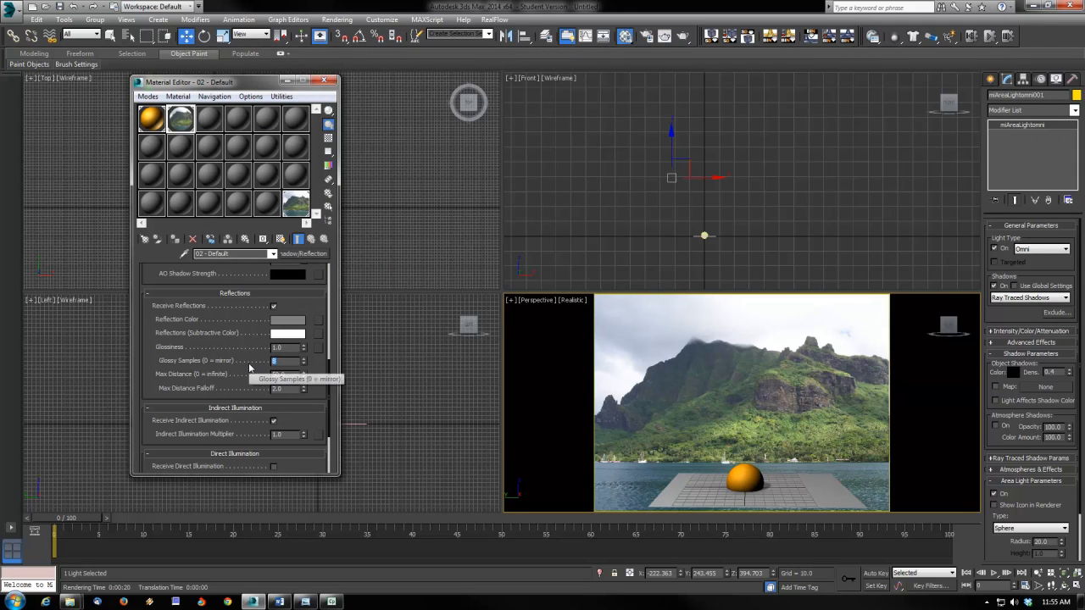
text(4)
key(Return)
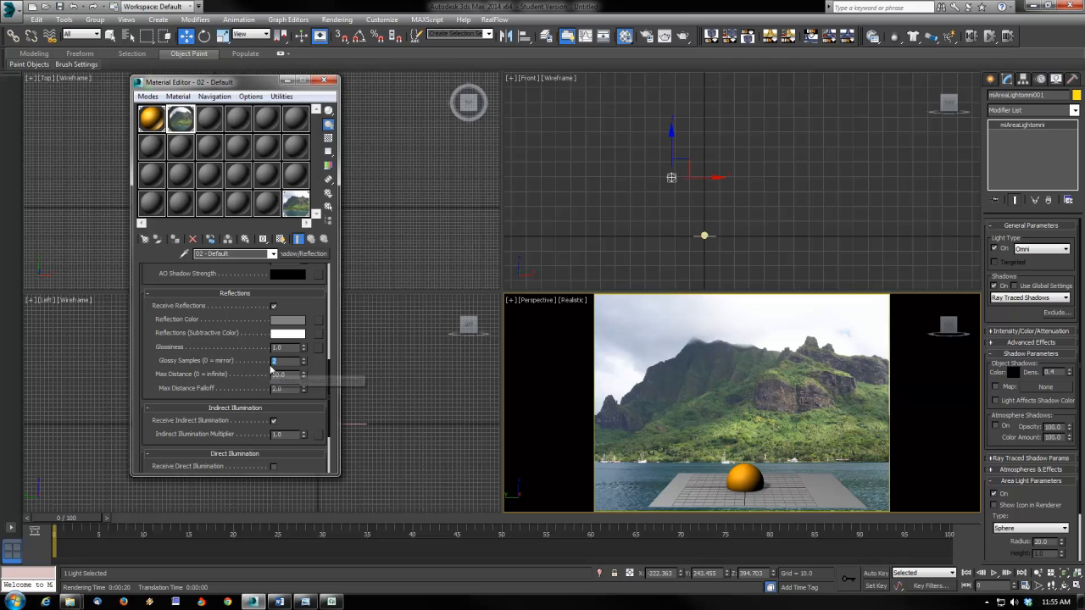
Assign a Noise map to the matte material's Bump channel.
scroll(319, 396, down, 3)
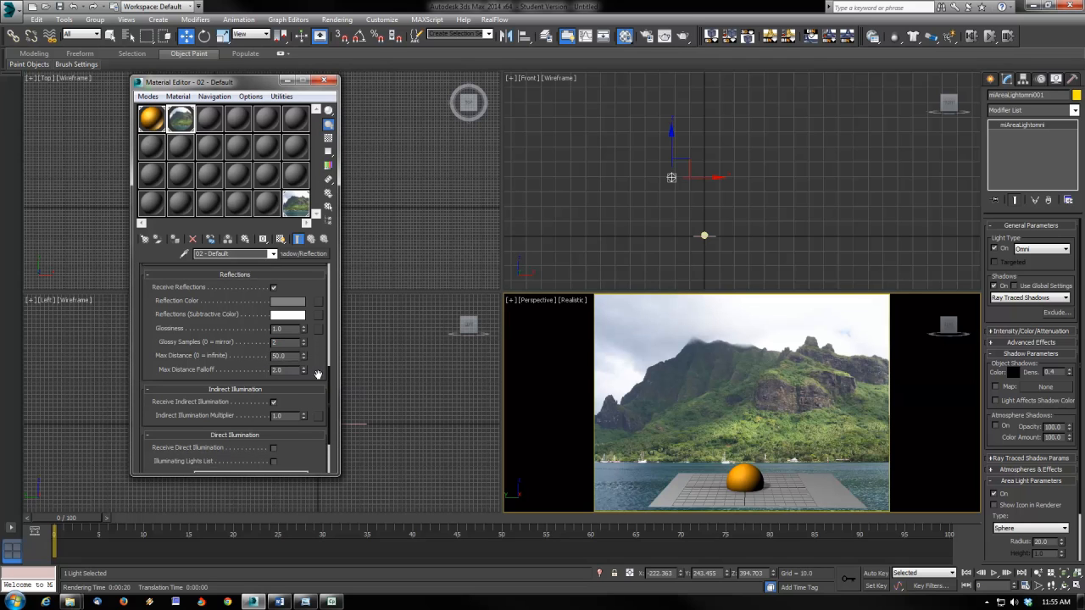
scroll(307, 393, up, 6)
scroll(301, 392, up, 4)
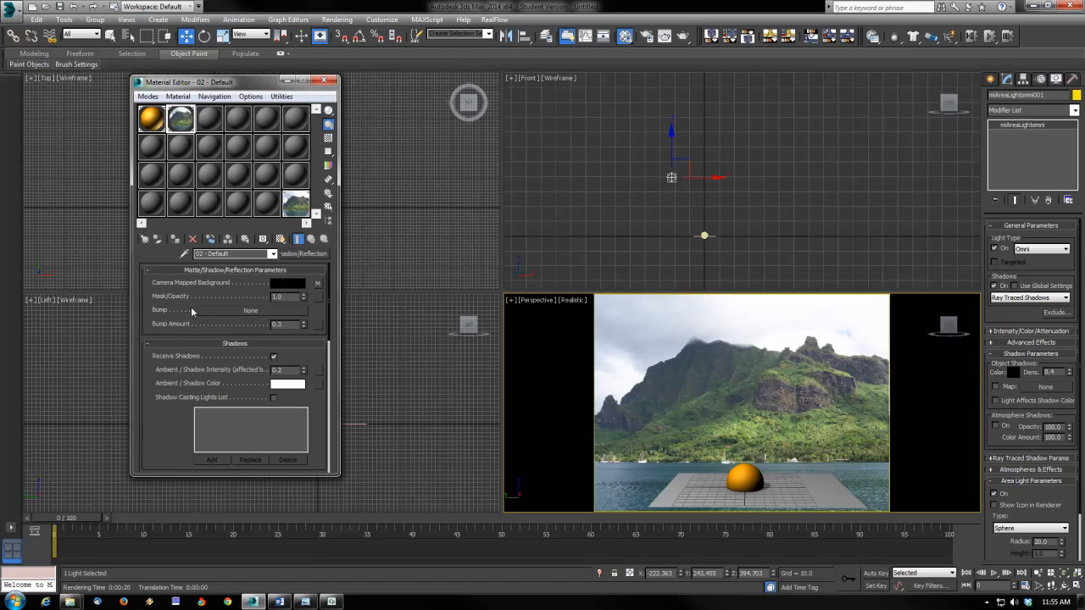
click(248, 312)
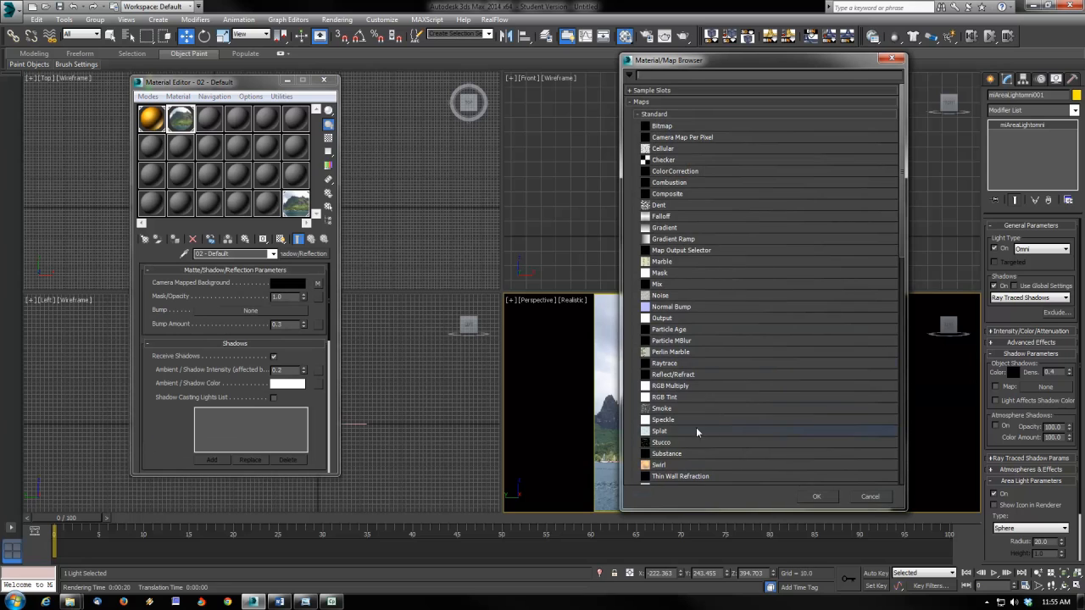
click(679, 297)
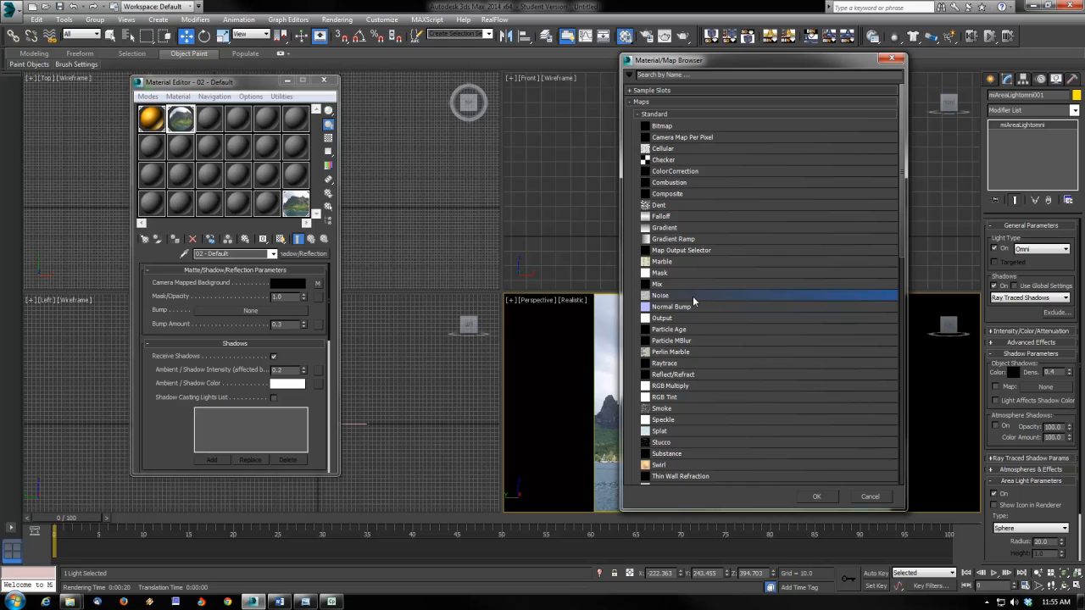
double_click(693, 297)
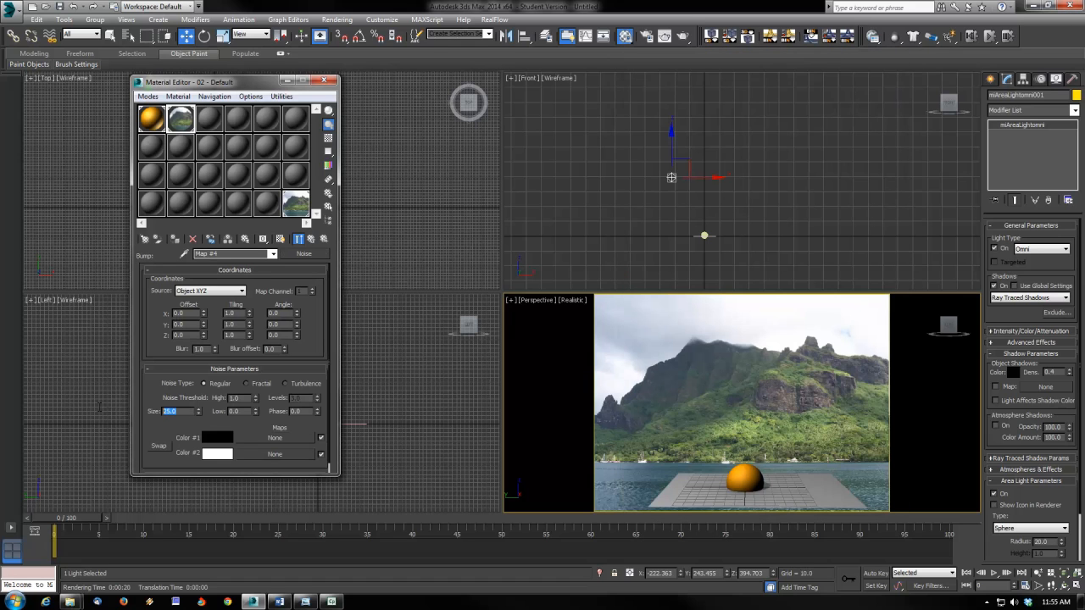
Set the bump noise to Fractal with size 5, check the enlarged material preview, and return to the parent material.
text(5)
click(246, 383)
double_click(182, 121)
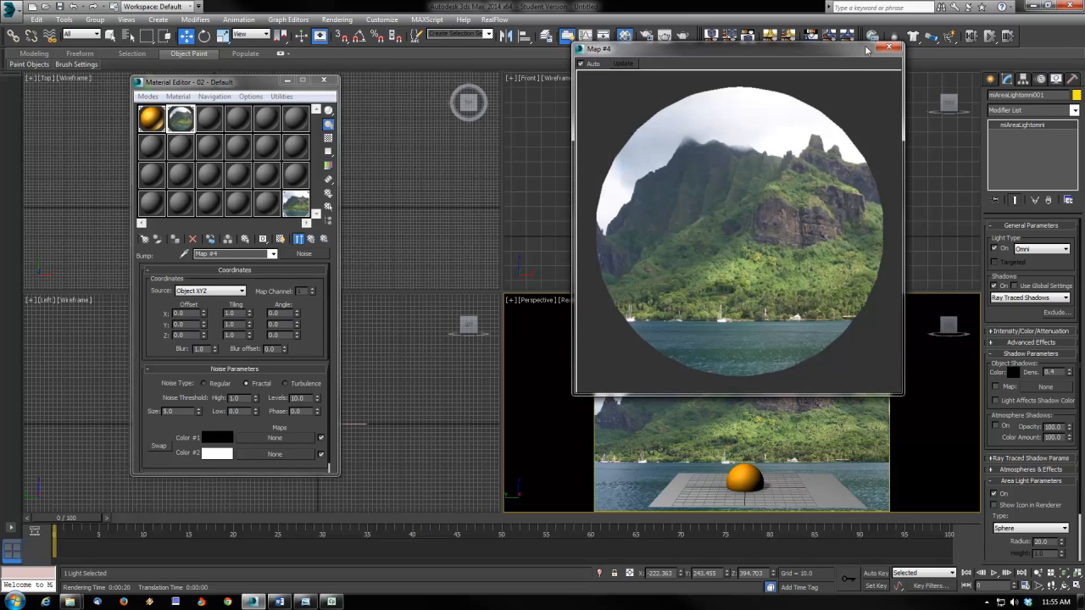
click(888, 47)
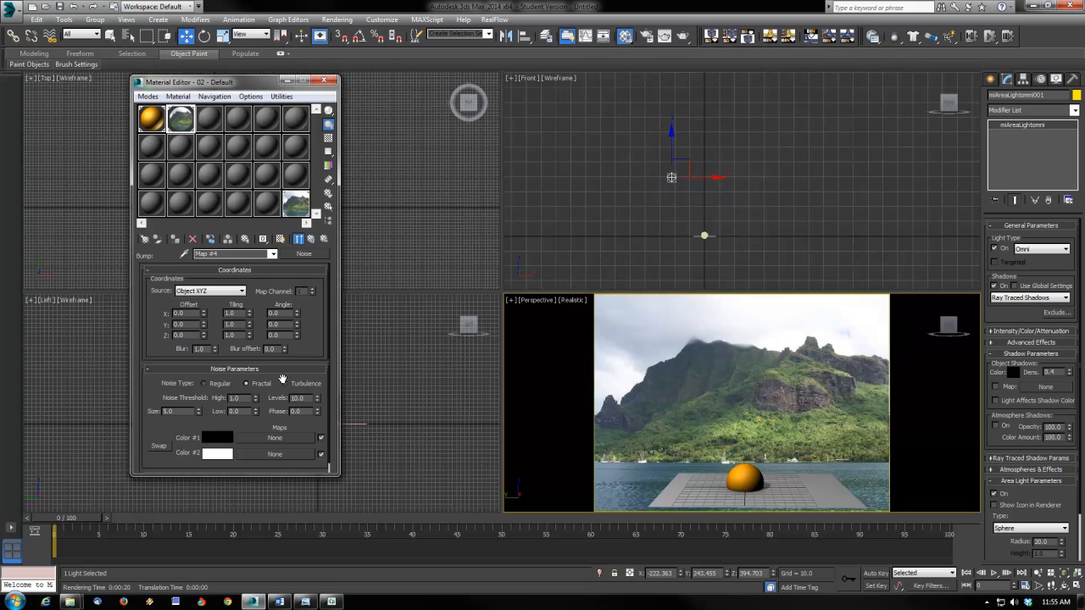
click(314, 240)
Test-render the perspective view to check how the noise bump breaks up the sphere's reflection.
right_click(650, 438)
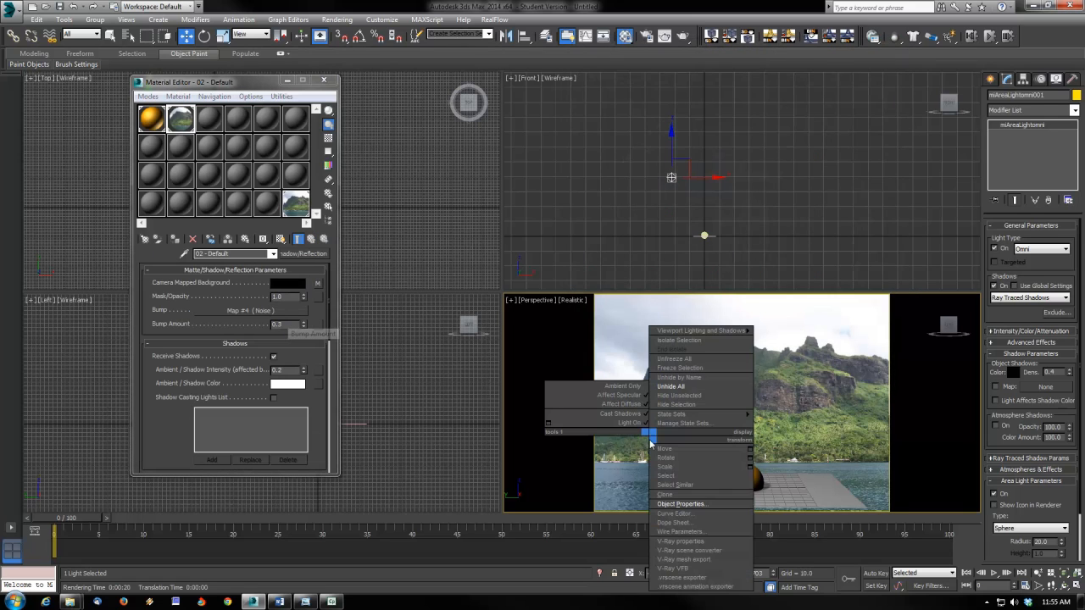
click(666, 35)
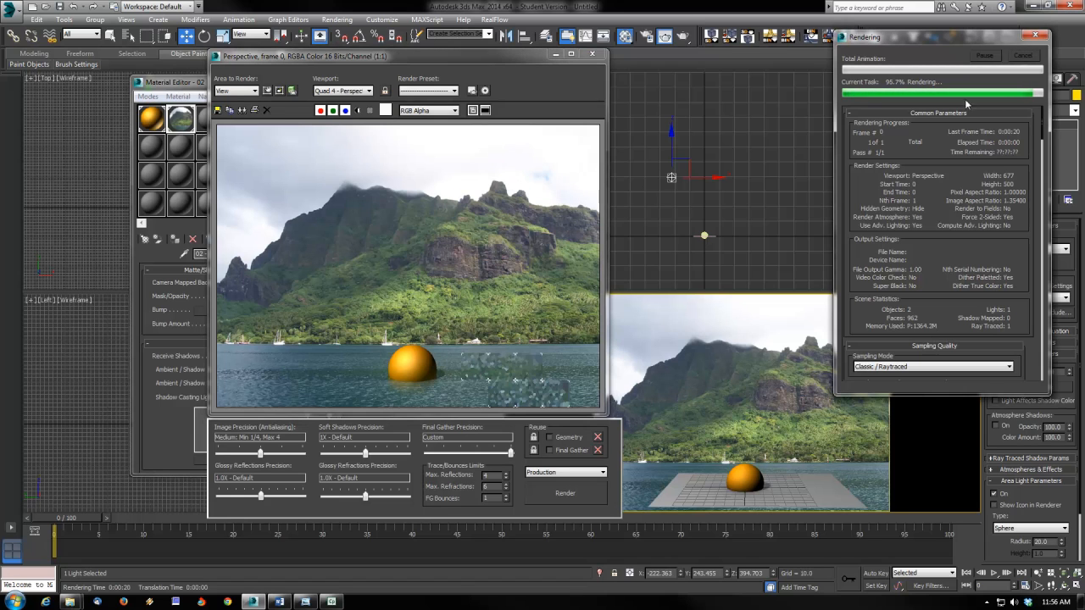
click(1022, 55)
Raise the matte material's Bump Amount to 1.0 and render the perspective view again.
double_click(289, 324)
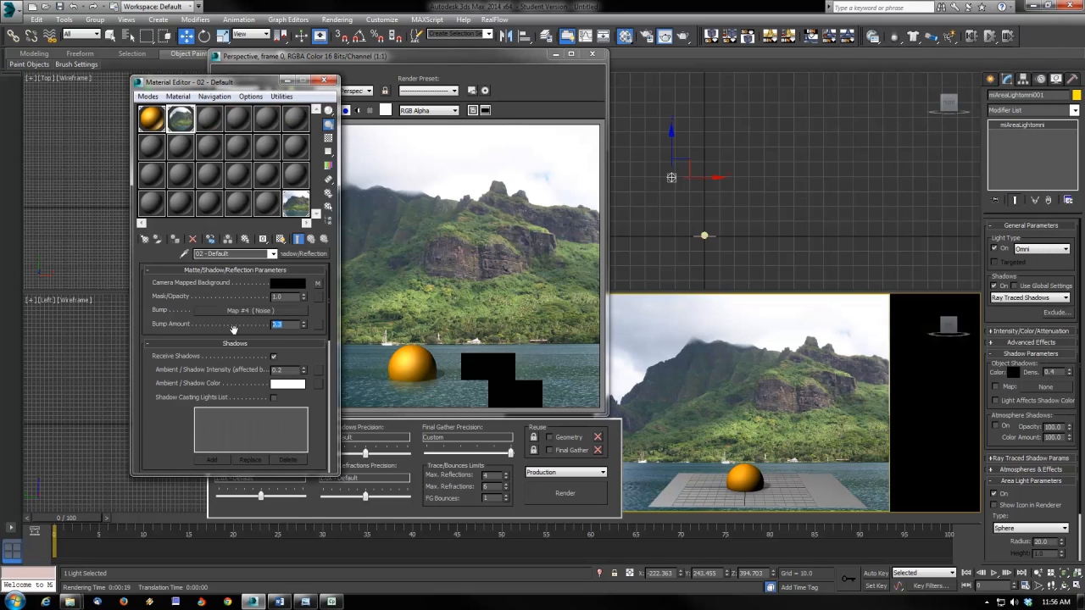
text(1)
key(Return)
click(564, 492)
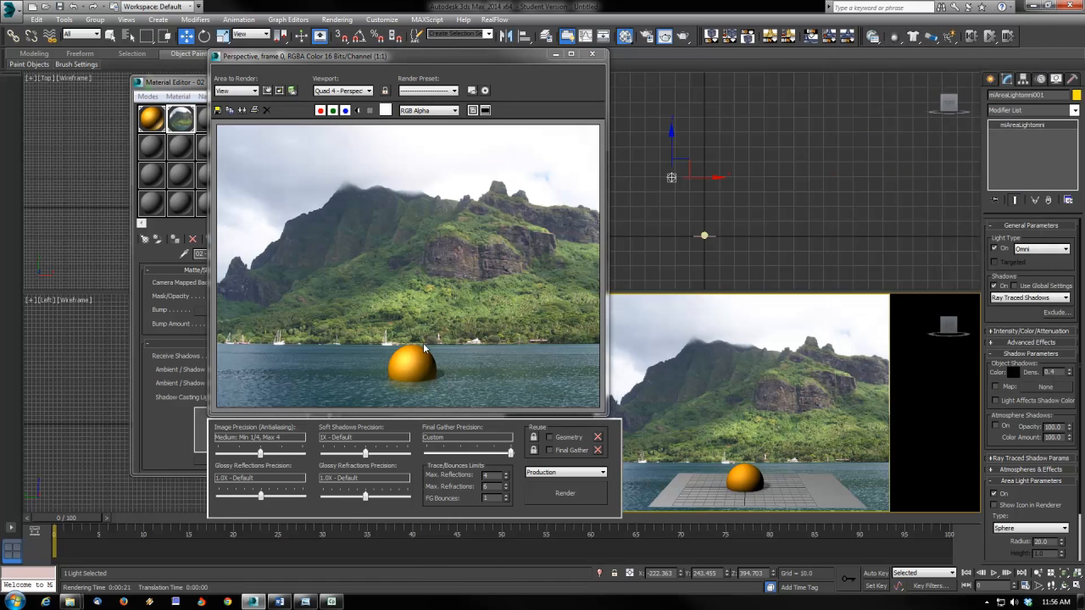
click(600, 54)
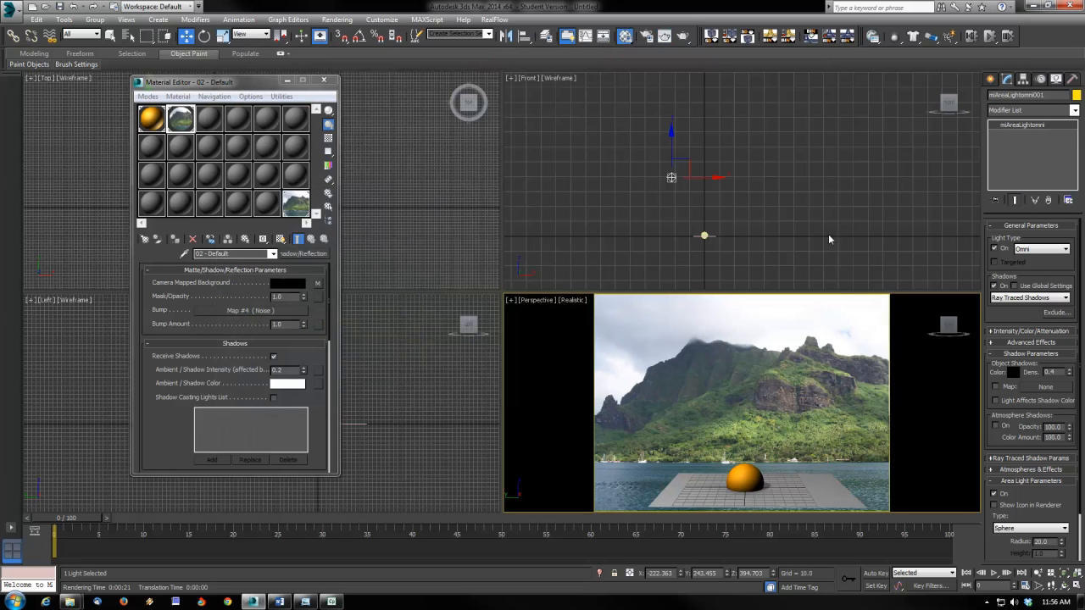
Dim the area omni light to a multiplier of 0.8 with a light grey color of RGB 225.
click(999, 331)
click(1060, 350)
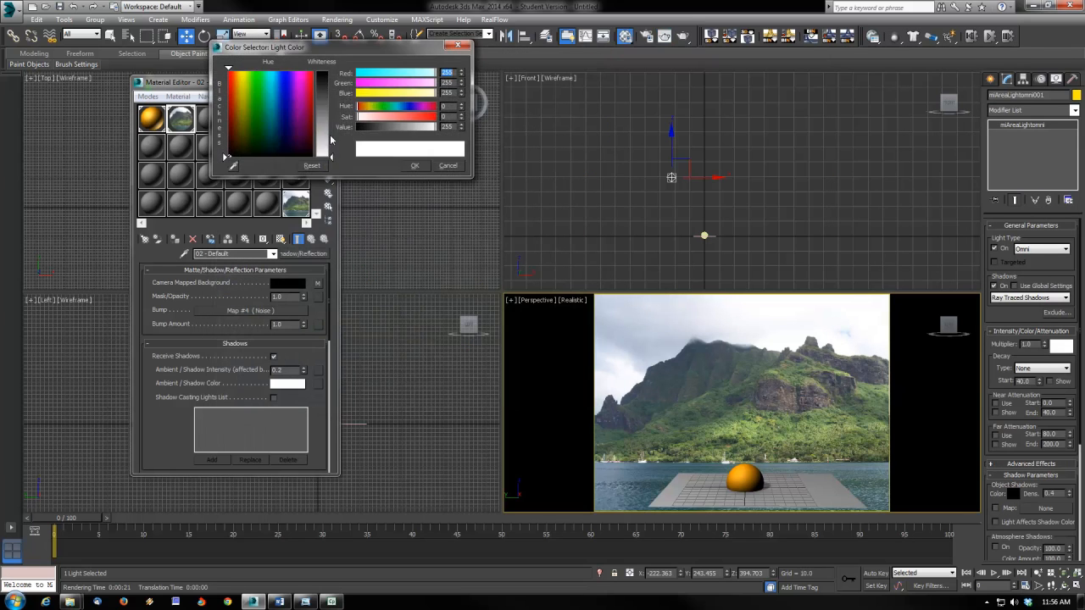
drag(332, 156, 332, 133)
click(421, 168)
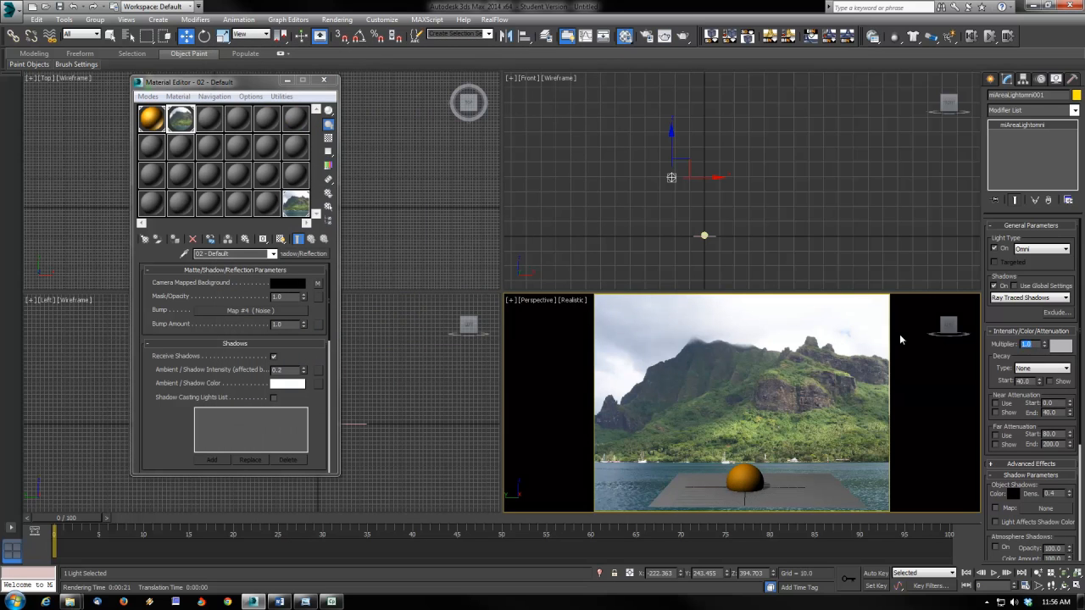
text(0.8)
key(Return)
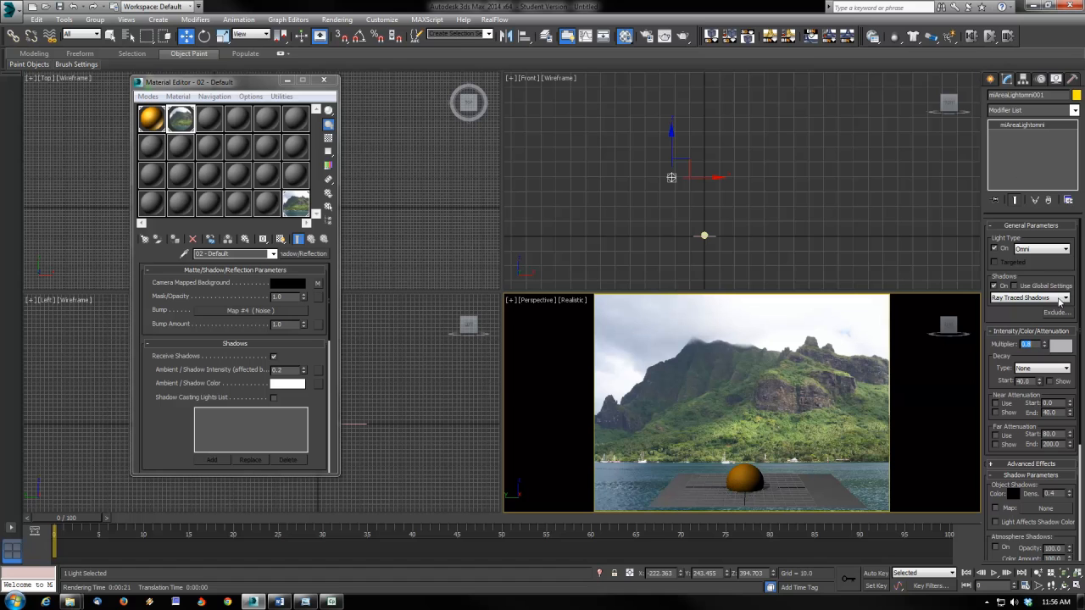
click(1060, 346)
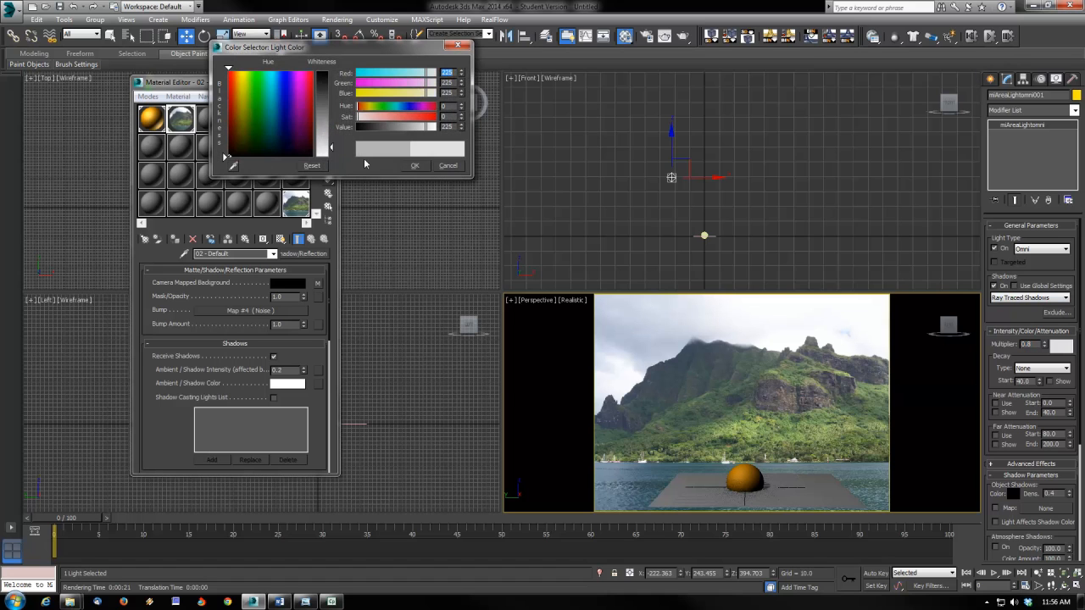
click(415, 166)
Add a standard Skylight beside the scene in the Top view and test-render the perspective view.
click(990, 78)
click(1055, 175)
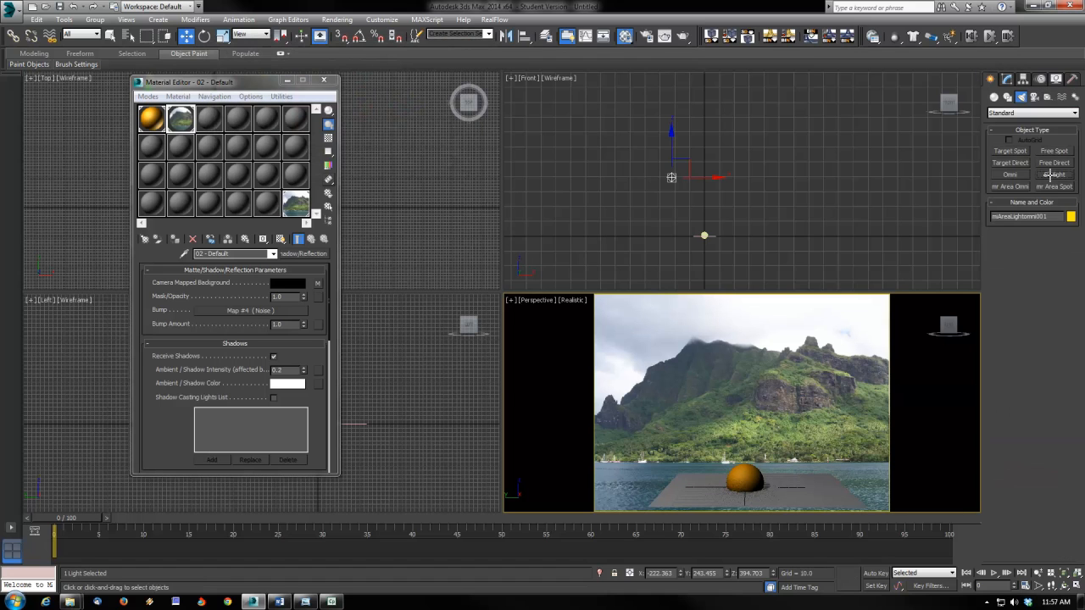
click(84, 175)
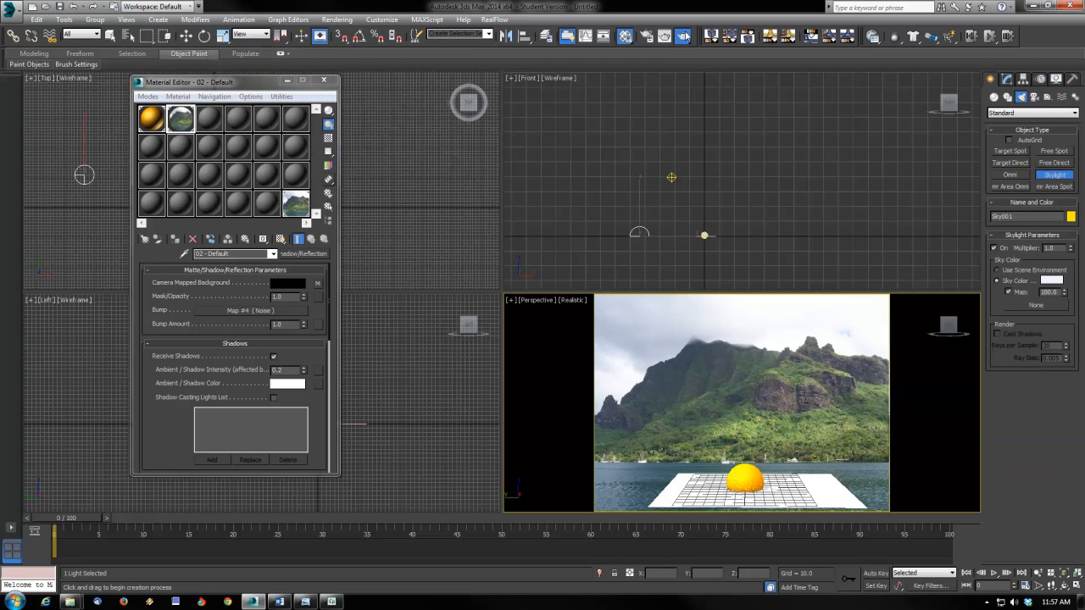
key(shift+q)
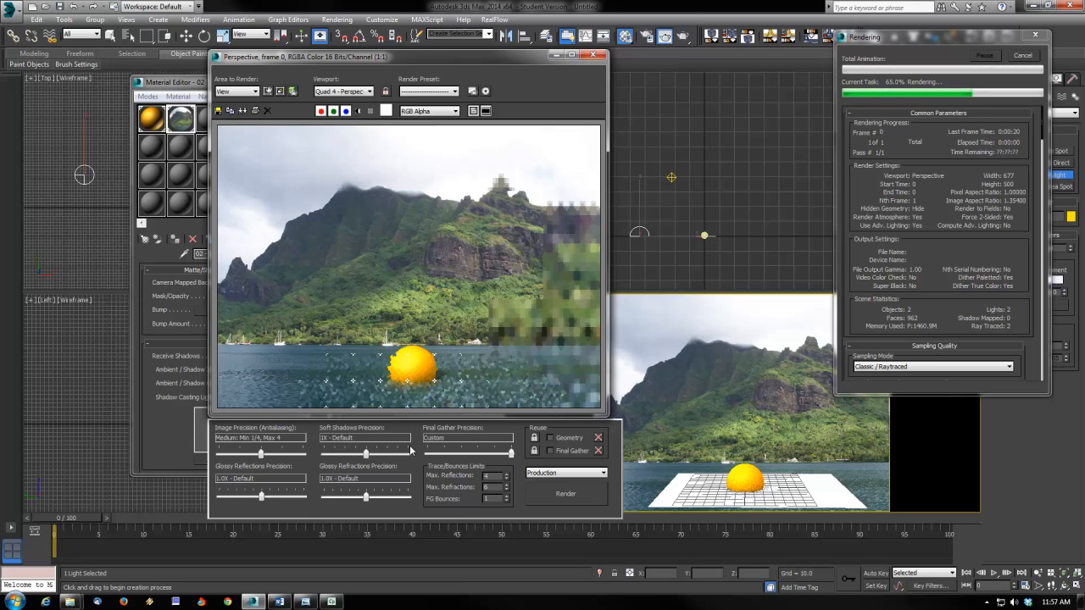
click(1022, 56)
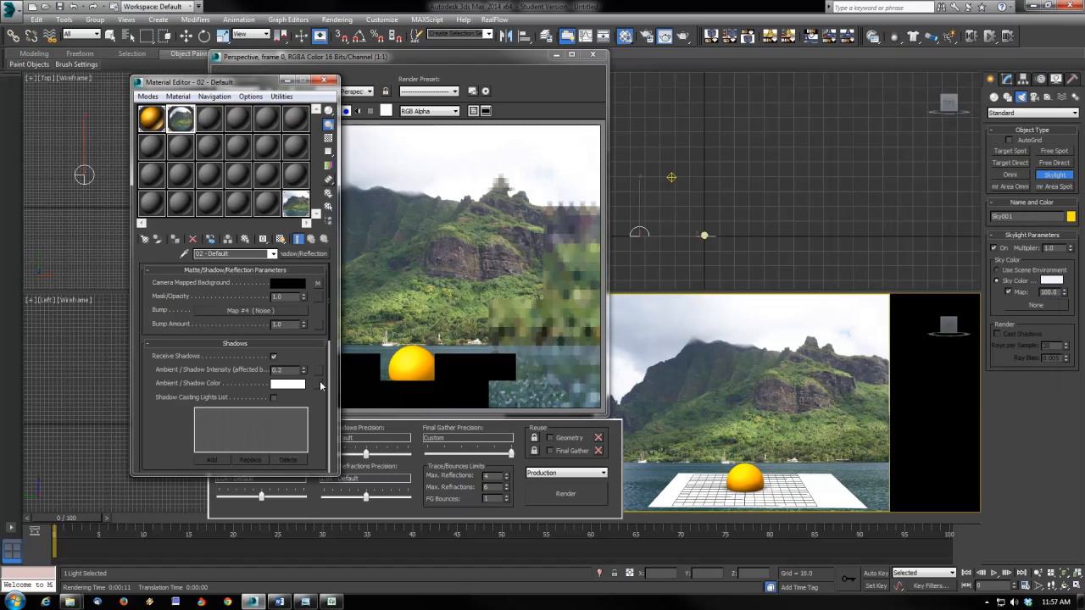
Increase the matte material's reflection Max Distance to 75 and render the perspective view again.
drag(320, 418, 319, 194)
drag(294, 411, 189, 418)
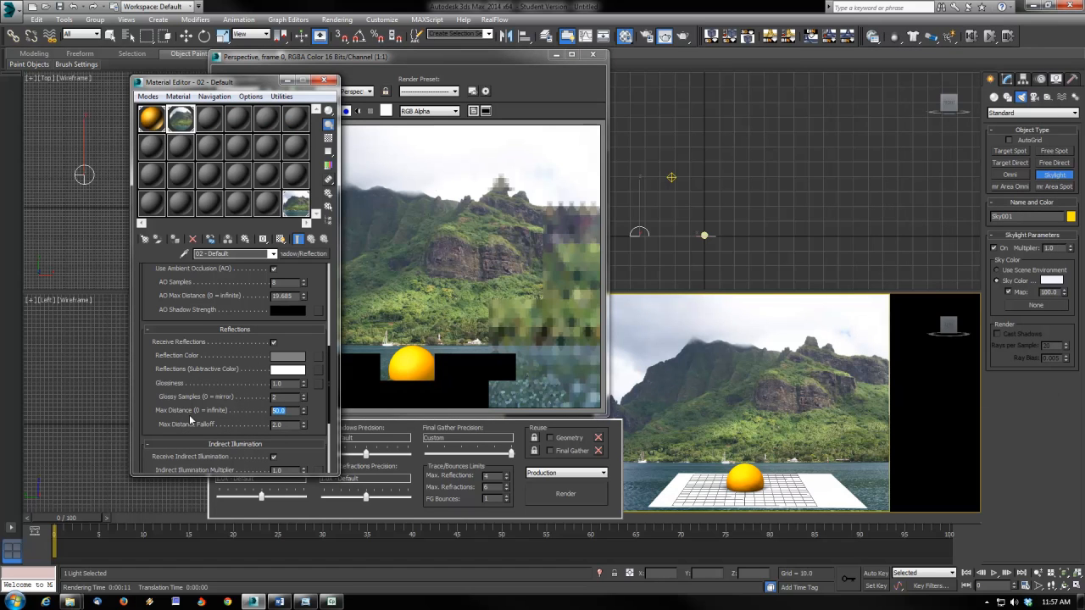
text(75)
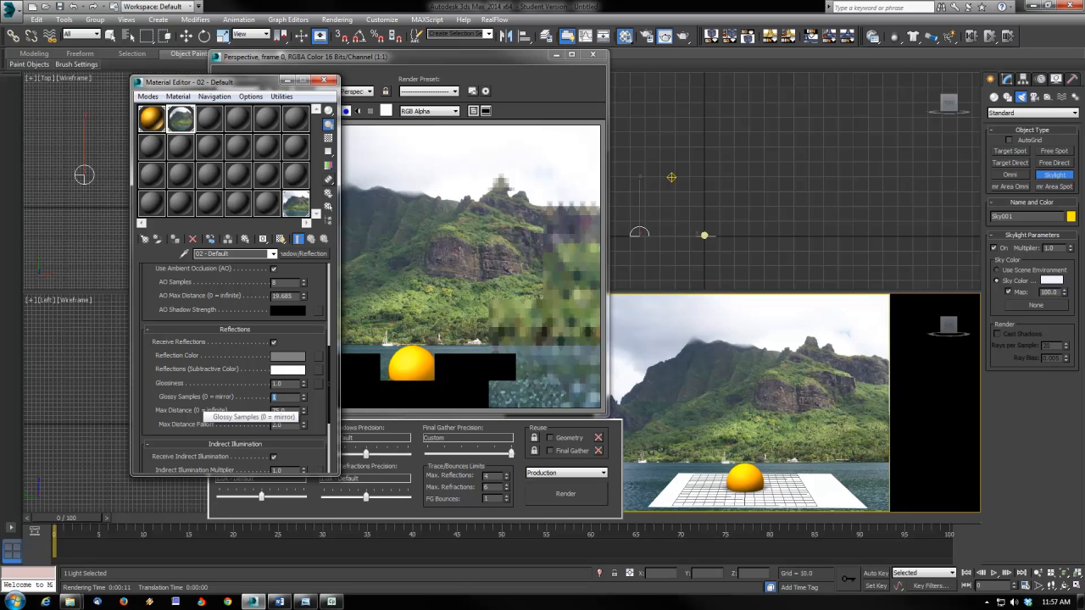
click(566, 493)
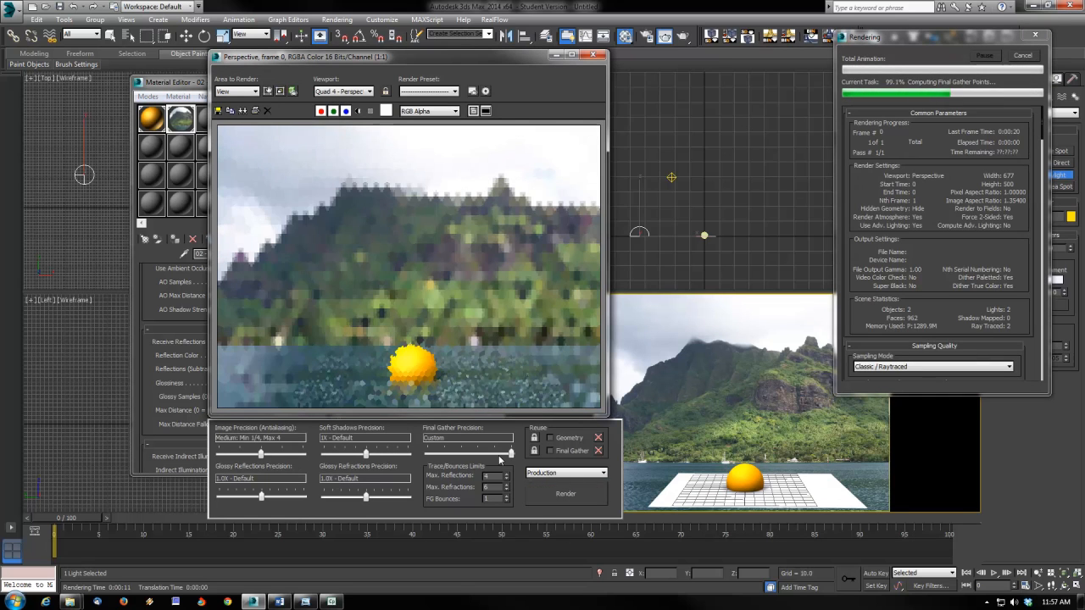